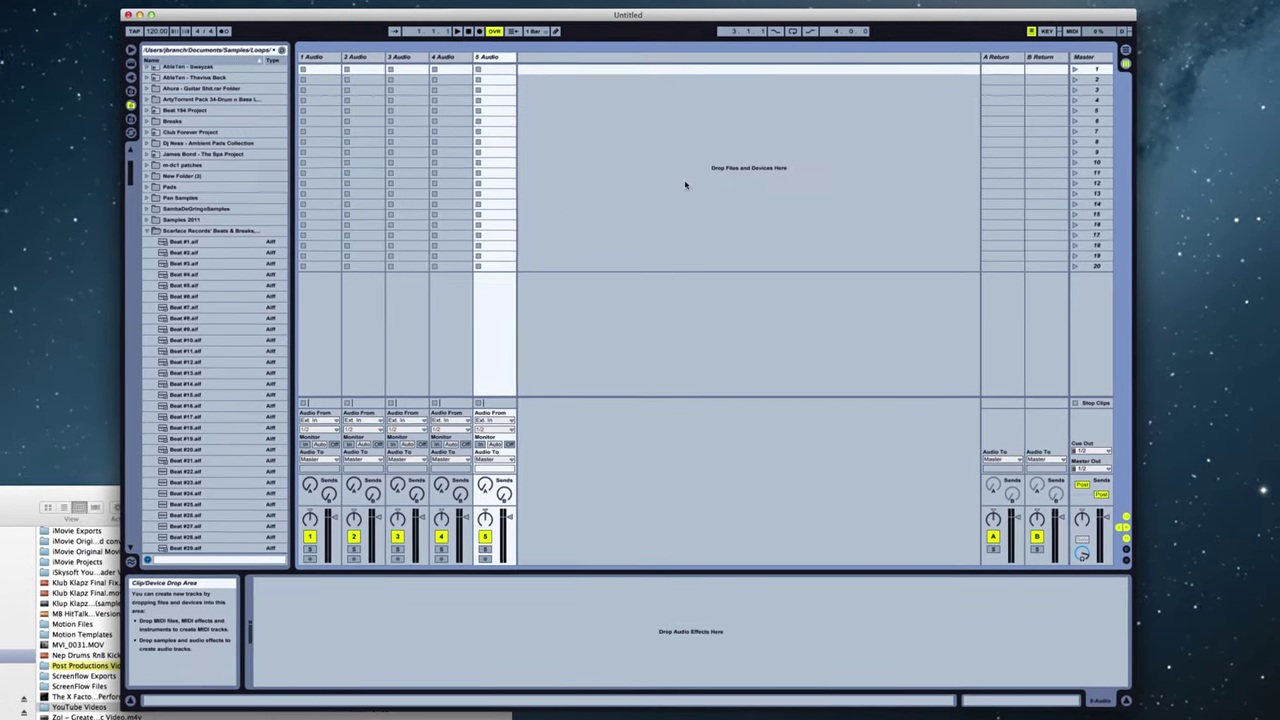
Step: Switch to Arrangement view, unfold and enlarge track 1 Audio, then bring Finder forward
{"action": "key", "text": "Tab"}
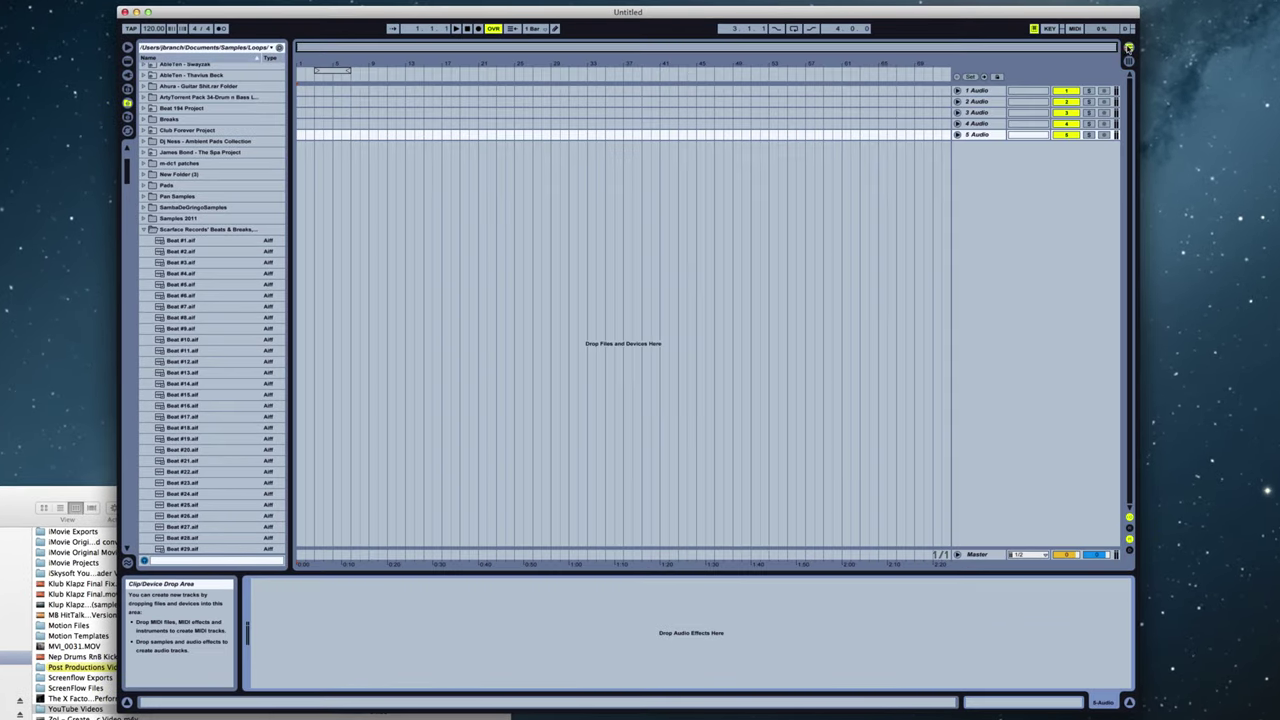
{"action": "left_click", "coordinate": [957, 91]}
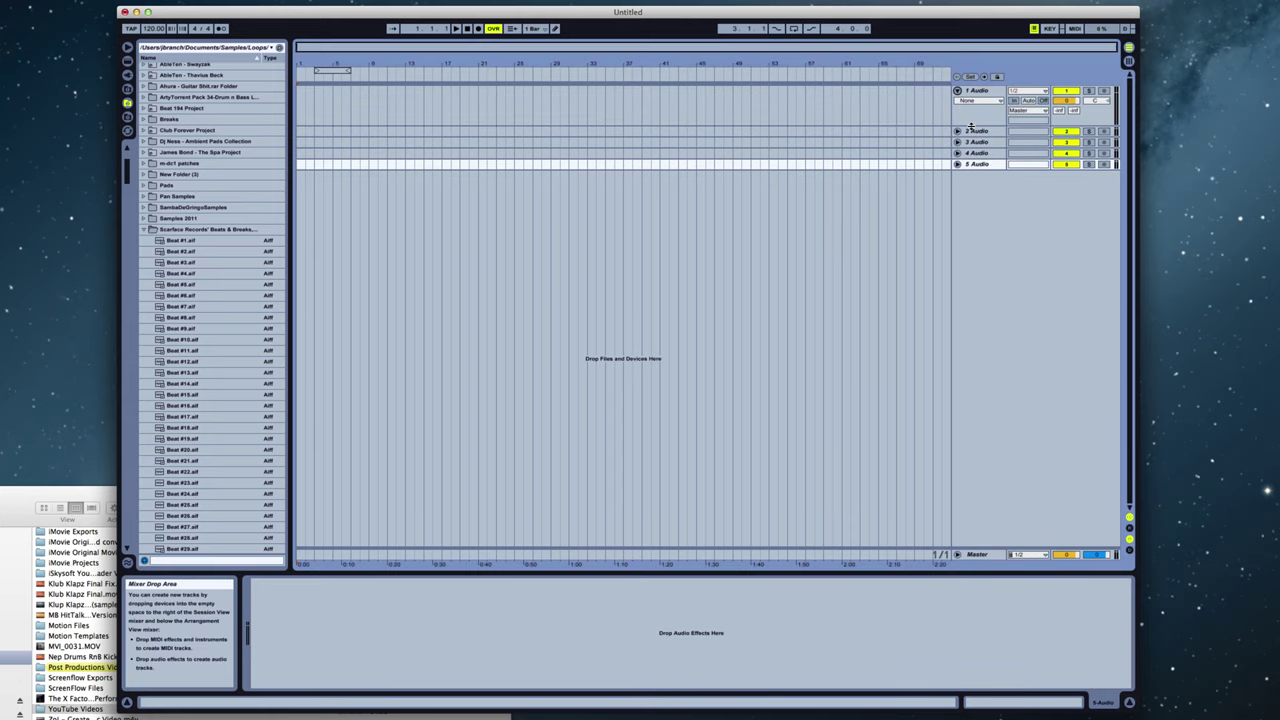
{"action": "left_click_drag", "start_coordinate": [973, 127], "coordinate": [977, 302]}
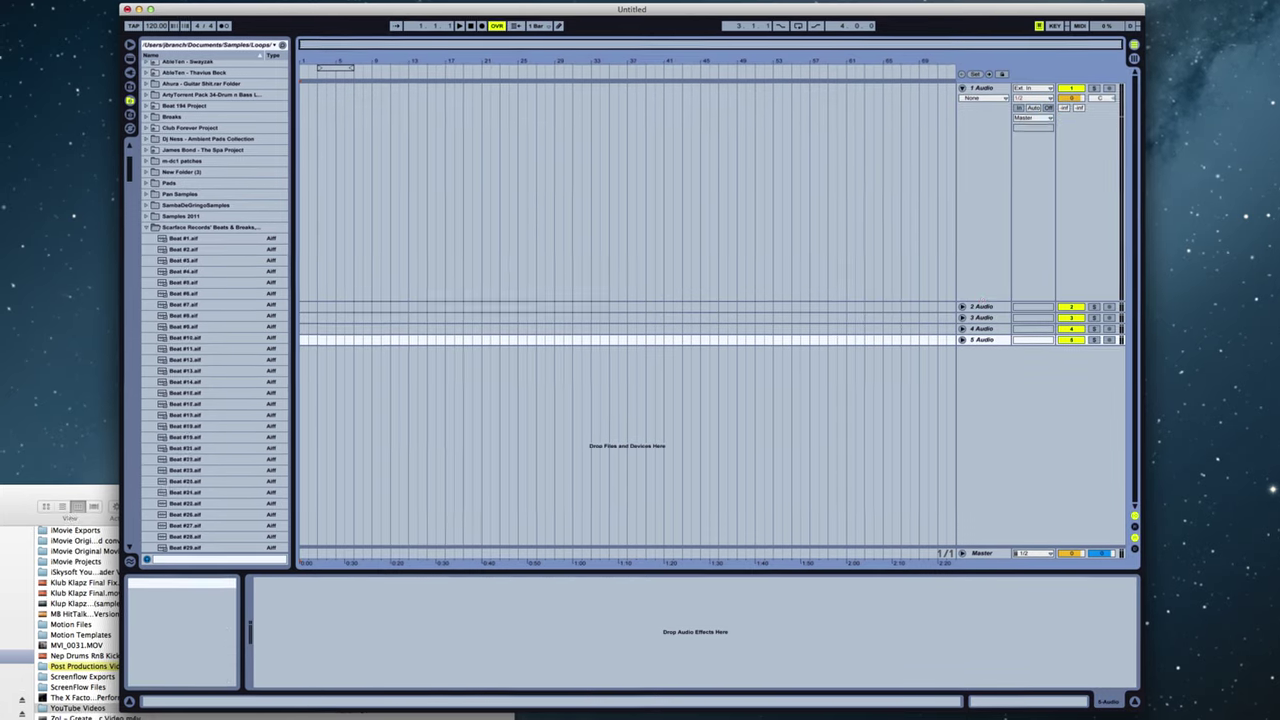
{"action": "left_click", "coordinate": [8, 548]}
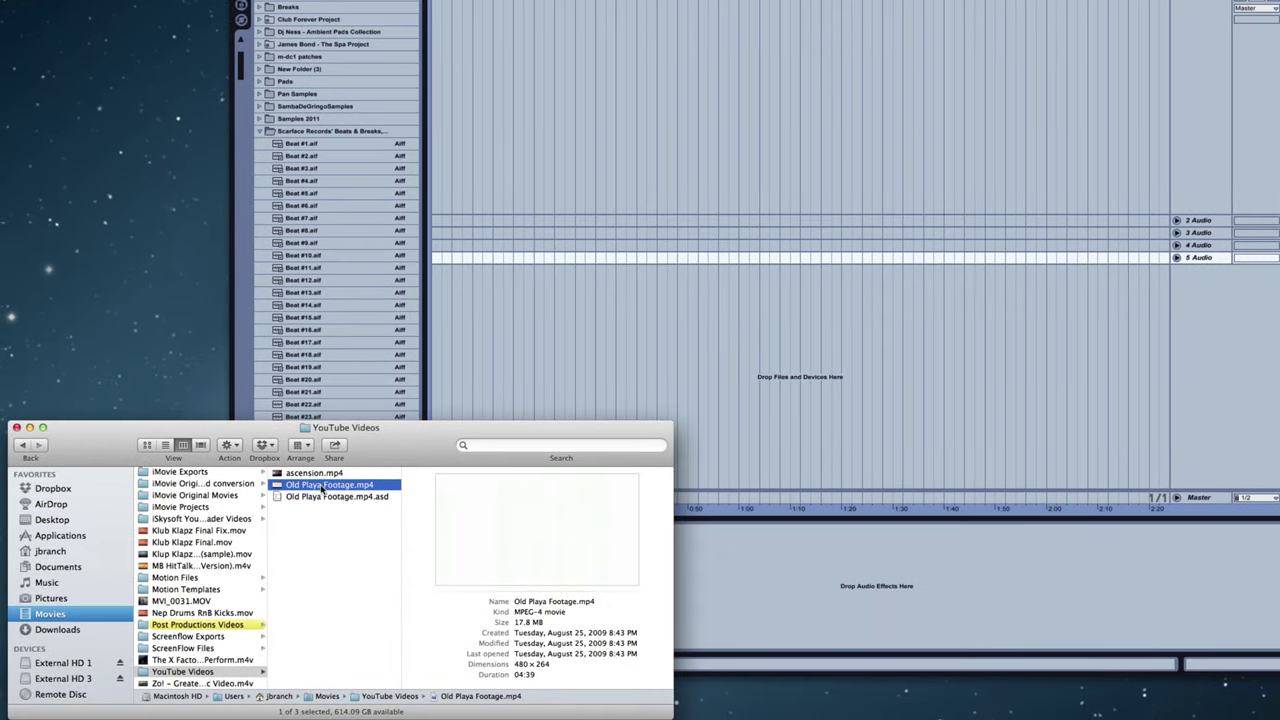
Step: Preview Old Playa Footage.mp4 in Quick Look, then drag it onto track 1 Audio
{"action": "key", "text": "space"}
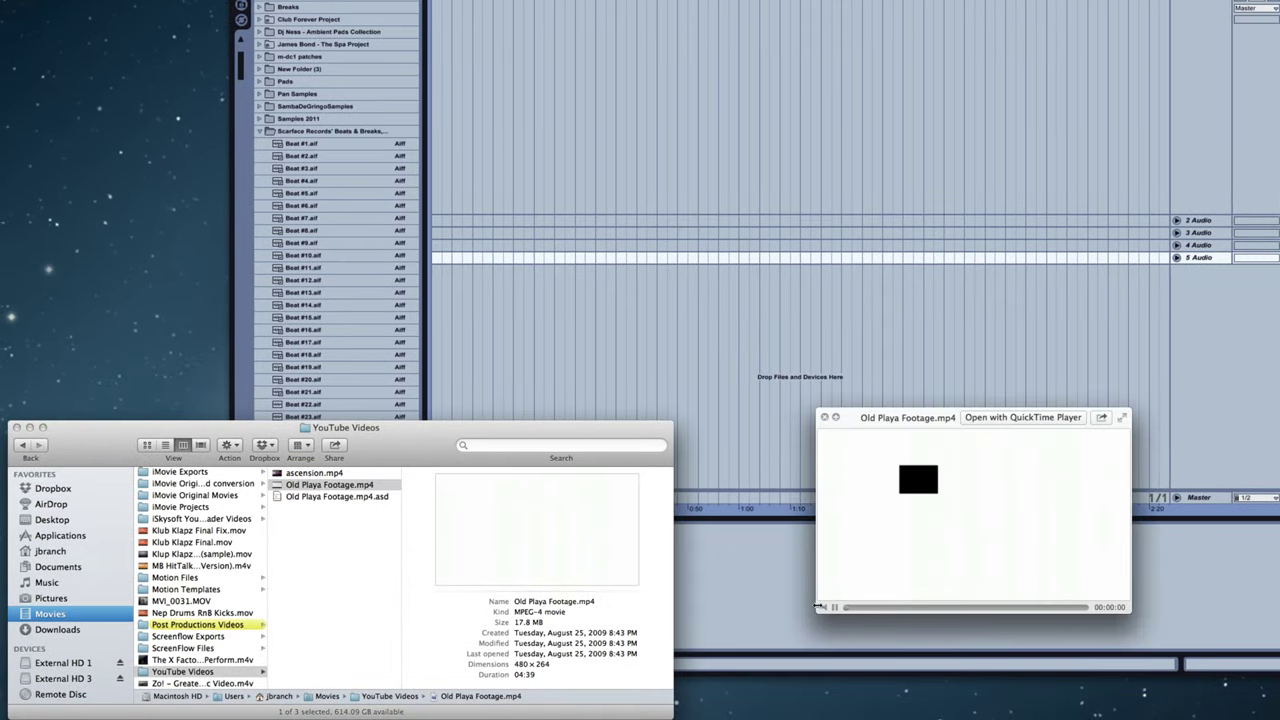
{"action": "left_click_drag", "start_coordinate": [866, 607], "coordinate": [893, 608]}
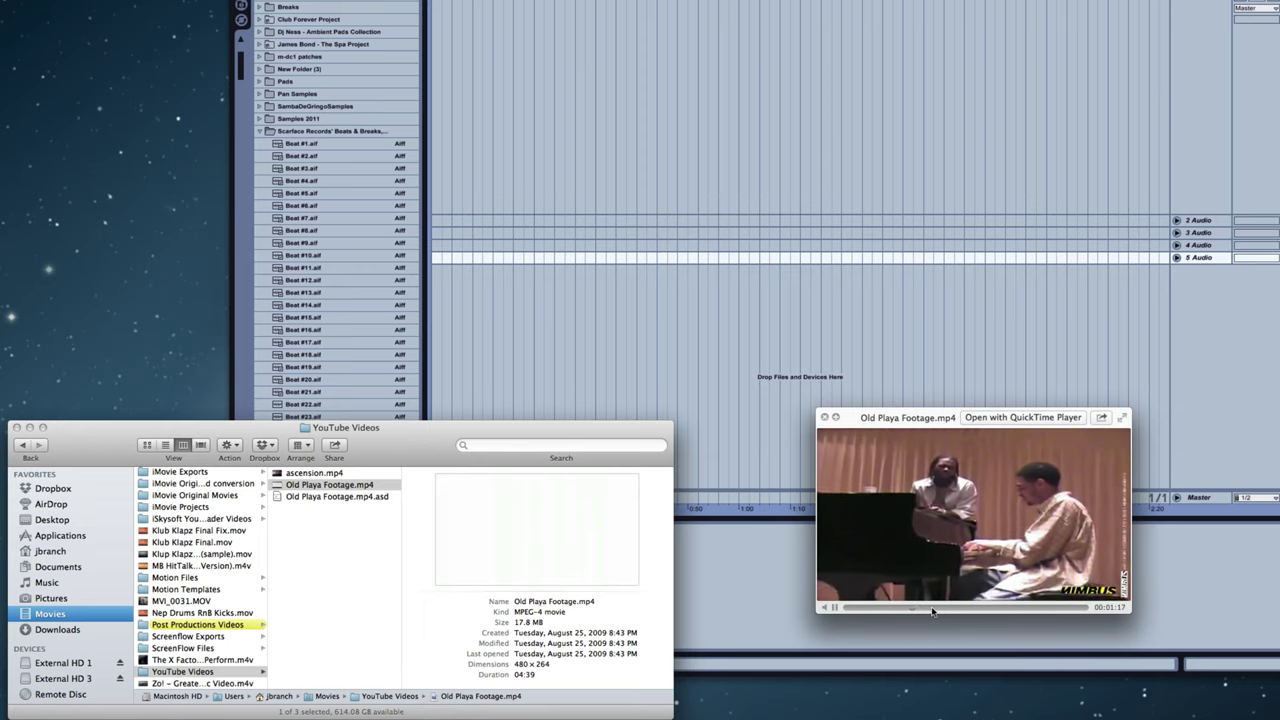
{"action": "key", "text": "space"}
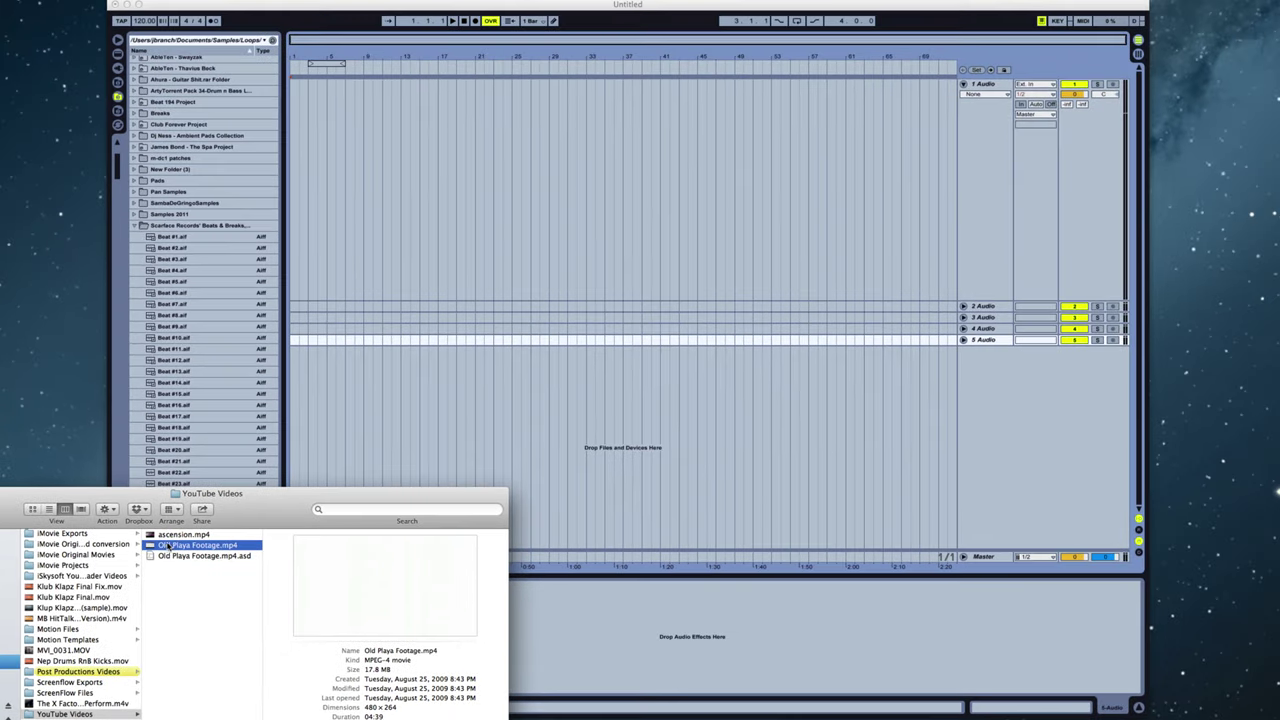
{"action": "left_click_drag", "start_coordinate": [329, 485], "coordinate": [459, 146]}
{"action": "left_click_drag", "start_coordinate": [313, 241], "coordinate": [292, 242]}
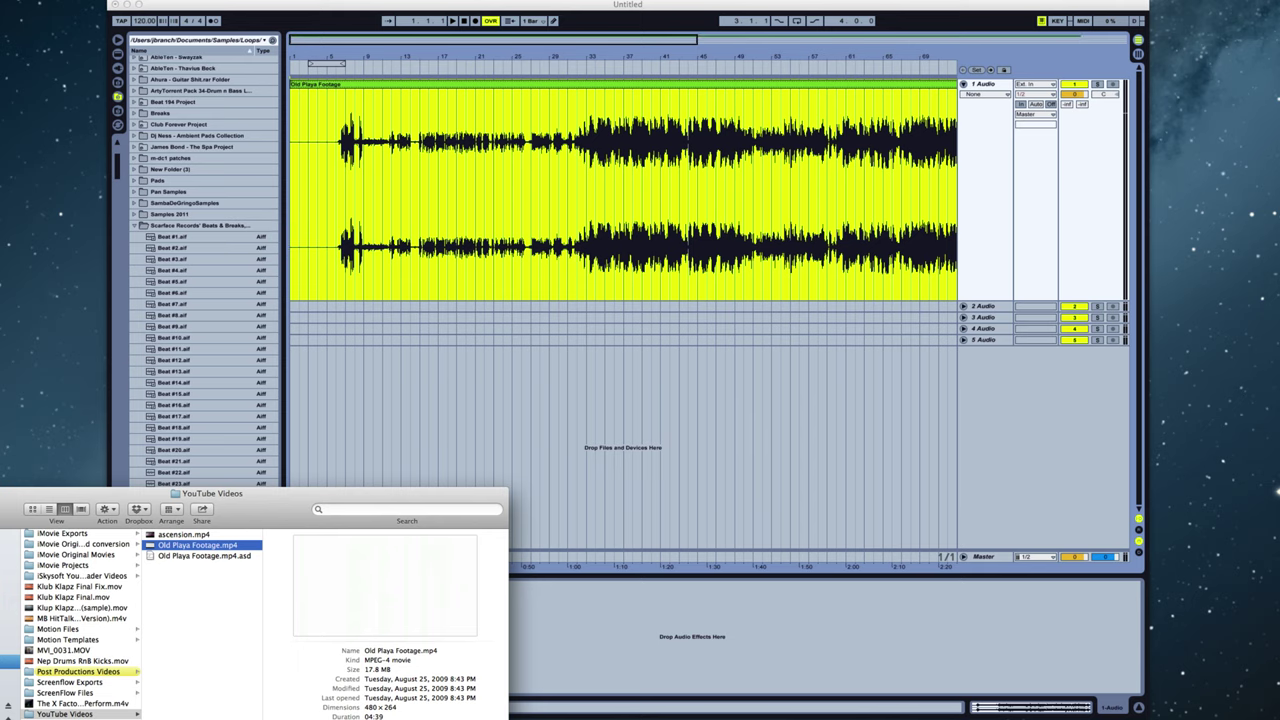
Step: Show the clip's video window, moved below the tracks and shrunk to a small size
{"action": "left_click", "coordinate": [575, 451]}
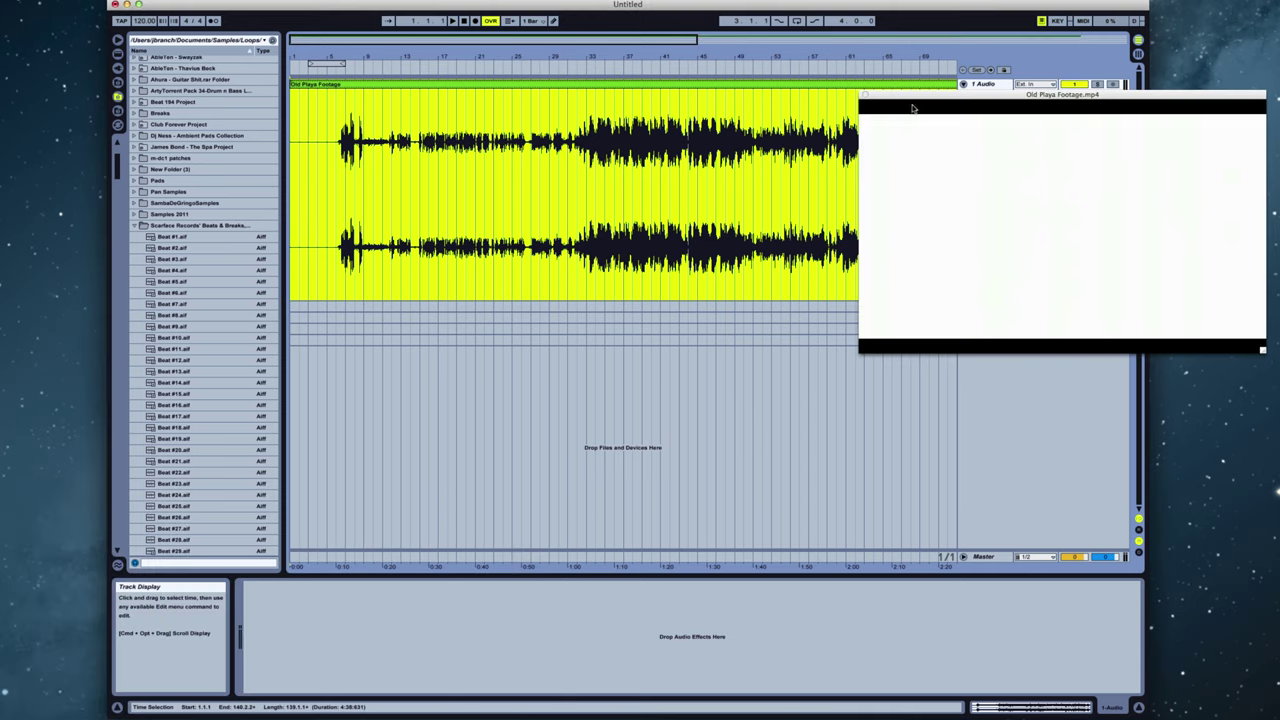
{"action": "left_click_drag", "start_coordinate": [914, 108], "coordinate": [799, 316]}
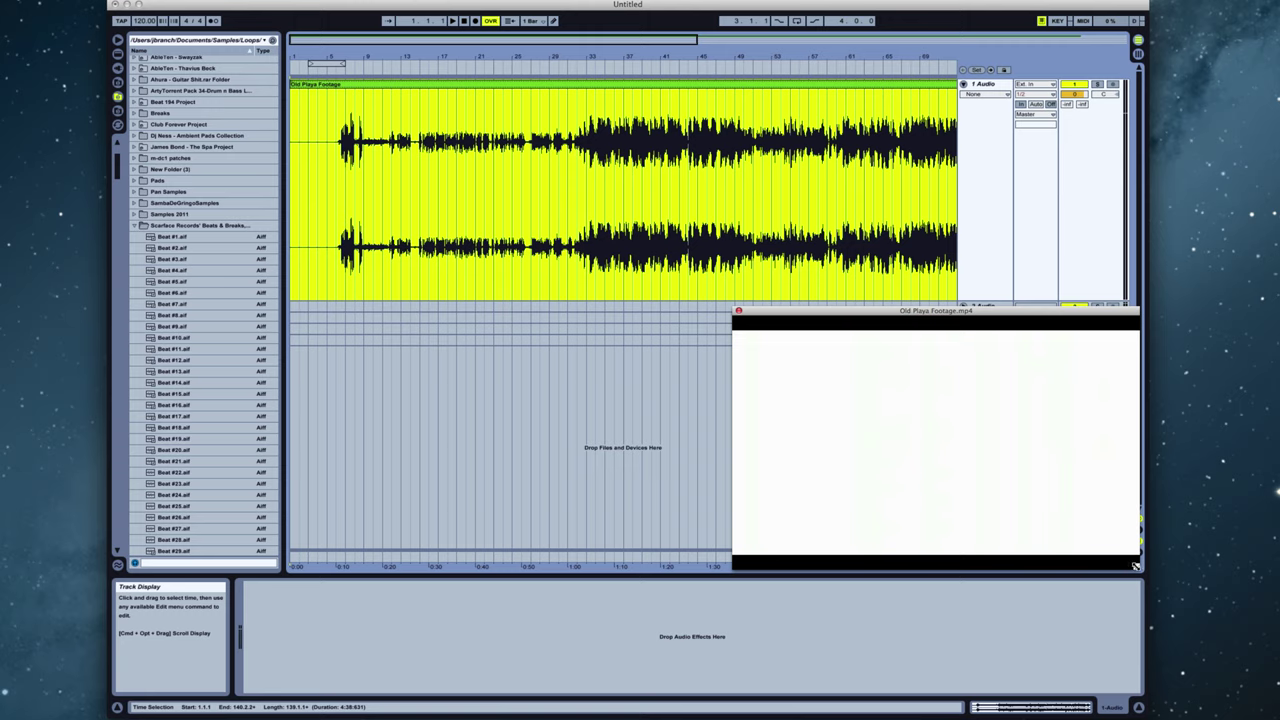
{"action": "left_click_drag", "start_coordinate": [1135, 566], "coordinate": [1092, 528]}
{"action": "left_click_drag", "start_coordinate": [926, 315], "coordinate": [955, 319]}
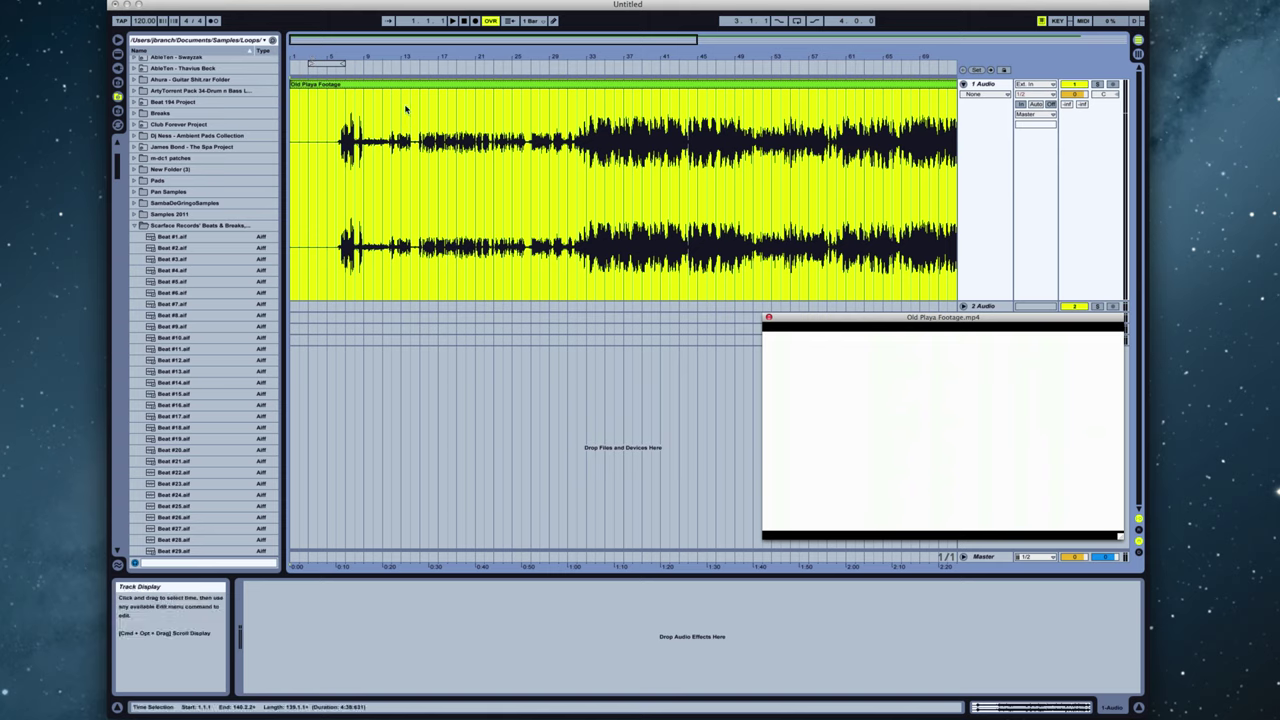
Step: Find the piano scene around bar 32, play from there and zoom to bars 27–46
{"action": "left_click", "coordinate": [351, 106]}
{"action": "left_click", "coordinate": [371, 114]}
{"action": "left_click", "coordinate": [420, 117]}
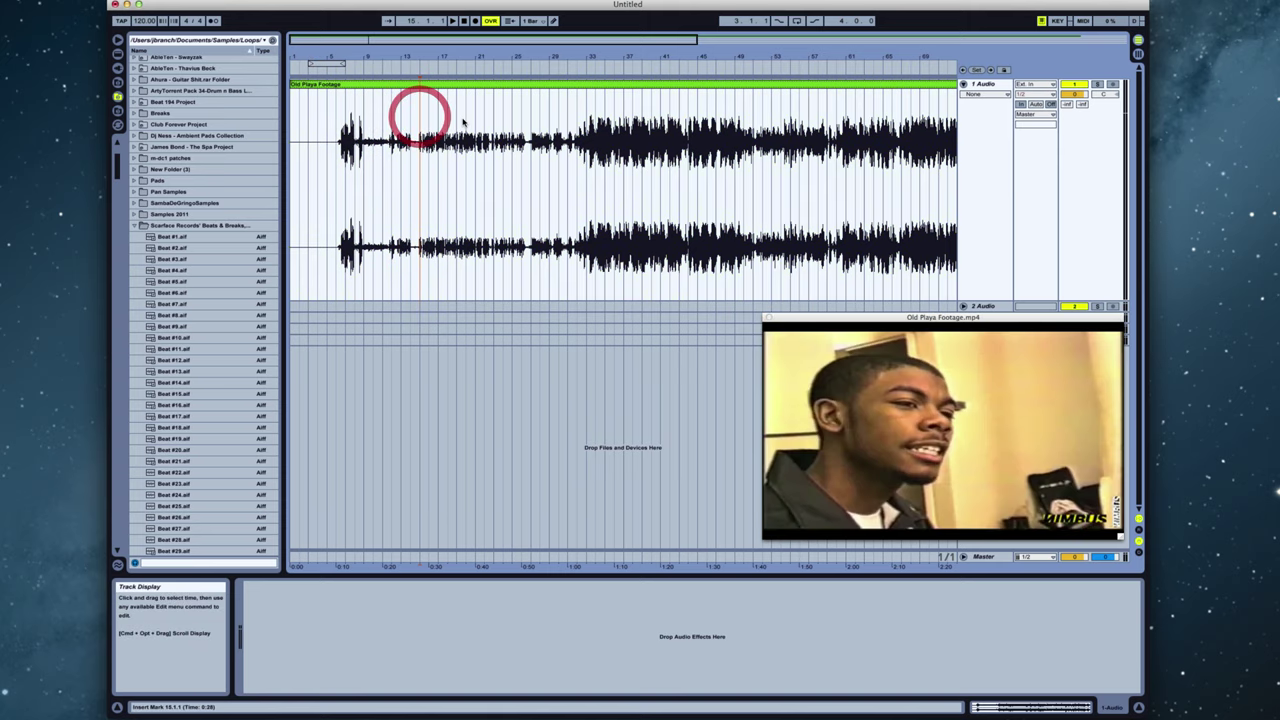
{"action": "left_click", "coordinate": [463, 122]}
{"action": "left_click", "coordinate": [411, 121]}
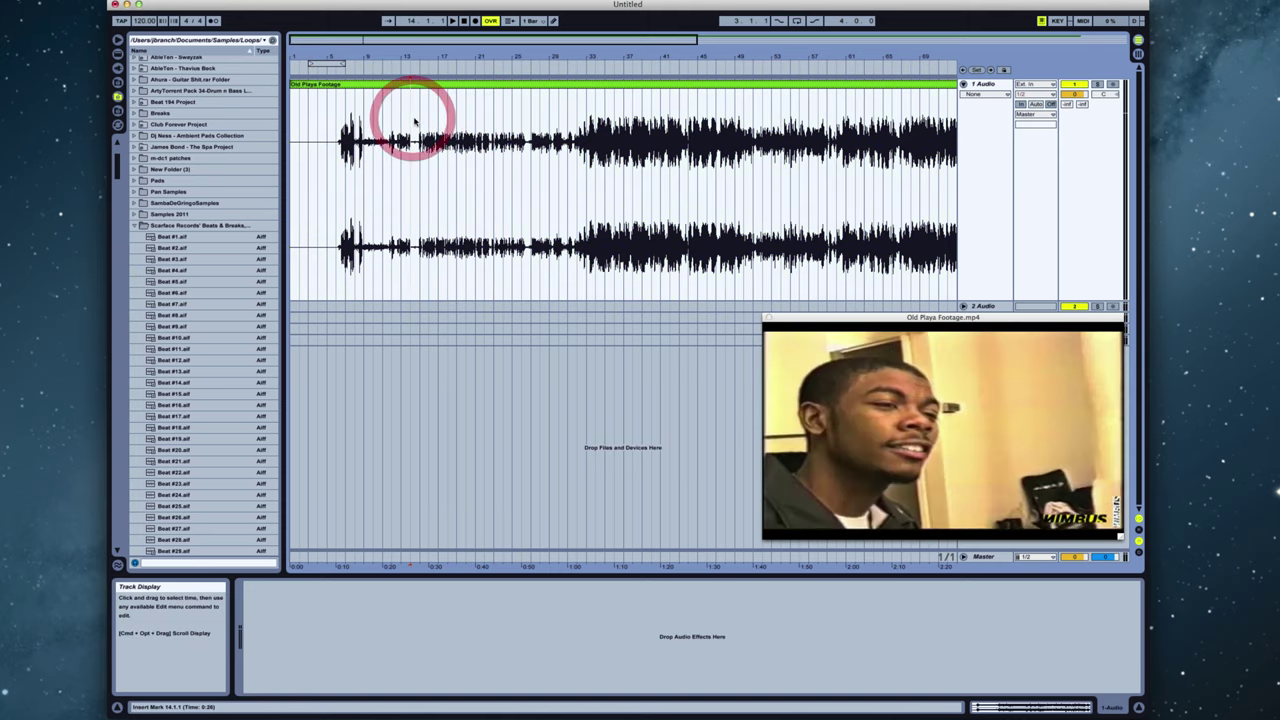
{"action": "left_click", "coordinate": [561, 106]}
{"action": "left_click", "coordinate": [582, 106]}
{"action": "left_click", "coordinate": [582, 106]}
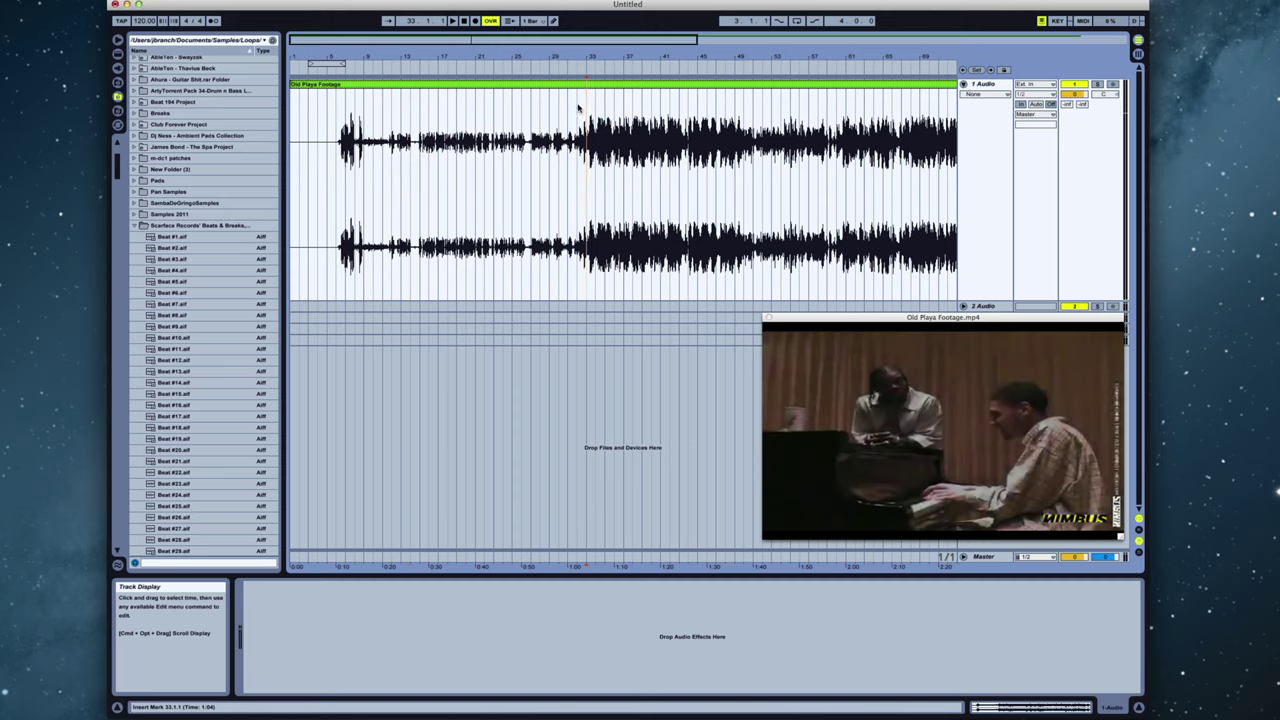
{"action": "key", "text": "space"}
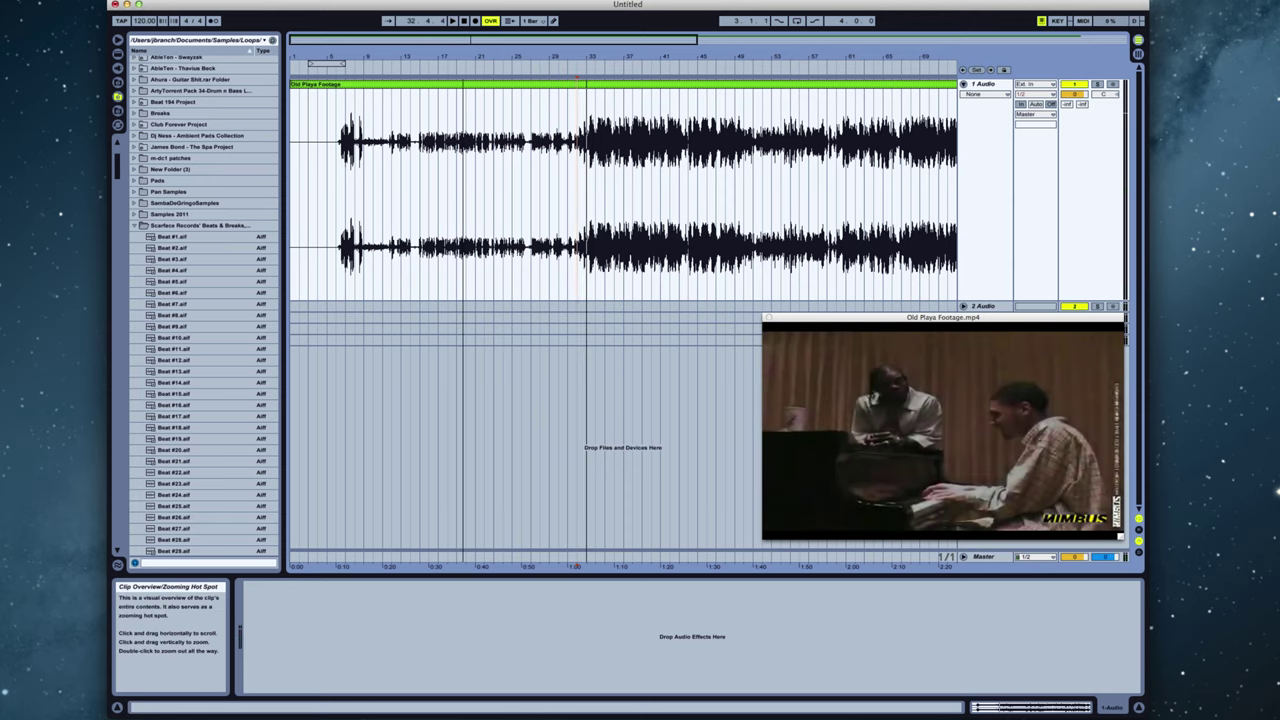
{"action": "mouse_move", "coordinate": [470, 38]}
{"action": "left_mouse_down"}
{"action": "mouse_move", "coordinate": [455, 50]}
{"action": "mouse_move", "coordinate": [464, 40]}
{"action": "left_mouse_up"}
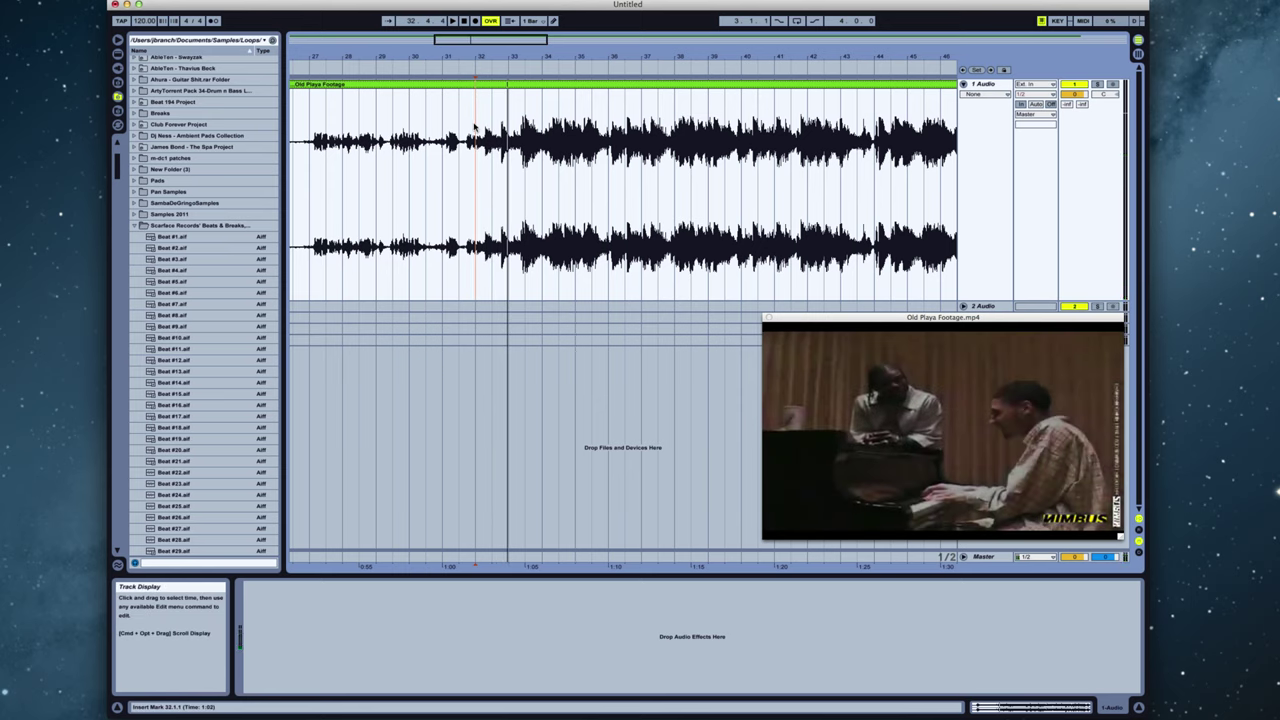
Step: Split the clip at bar 32 and delete the part before it
{"action": "key", "text": "super+e"}
{"action": "left_click", "coordinate": [434, 86]}
{"action": "key", "text": "Delete"}
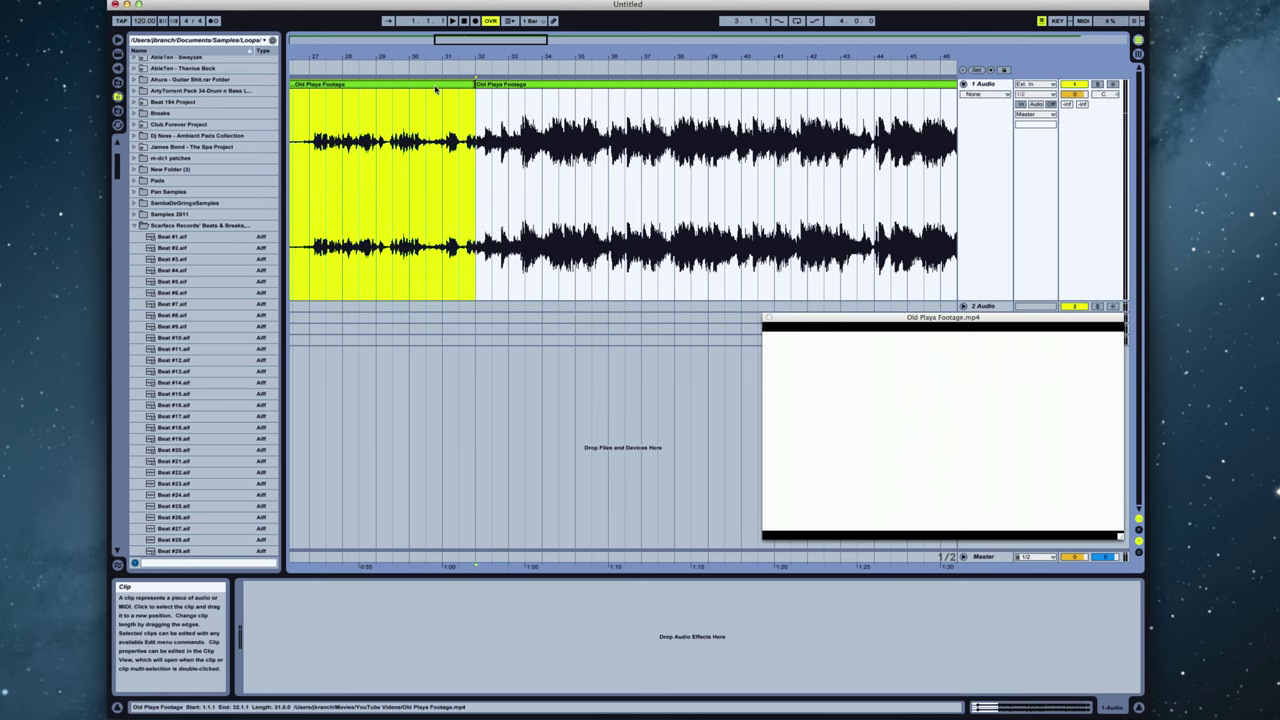
Step: Open the remaining clip's sample details, move the video window left, and enable Warp
{"action": "double_click", "coordinate": [500, 84]}
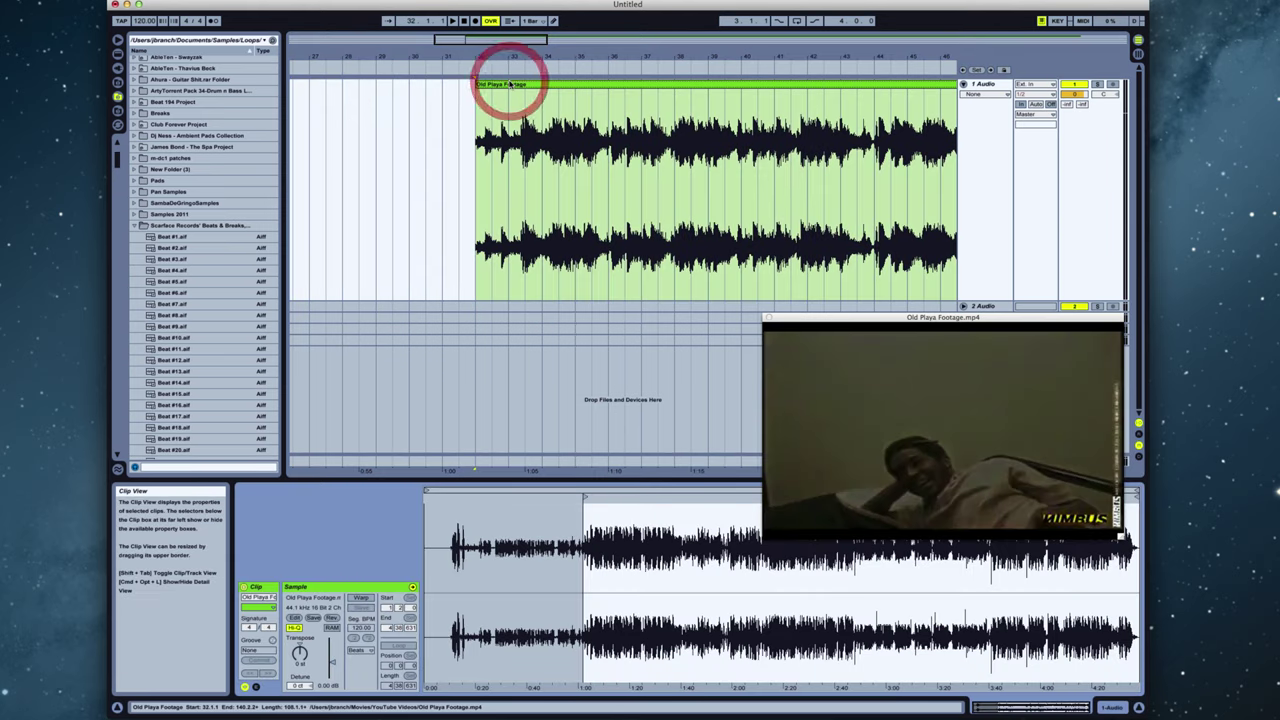
{"action": "left_click_drag", "start_coordinate": [918, 318], "coordinate": [270, 280]}
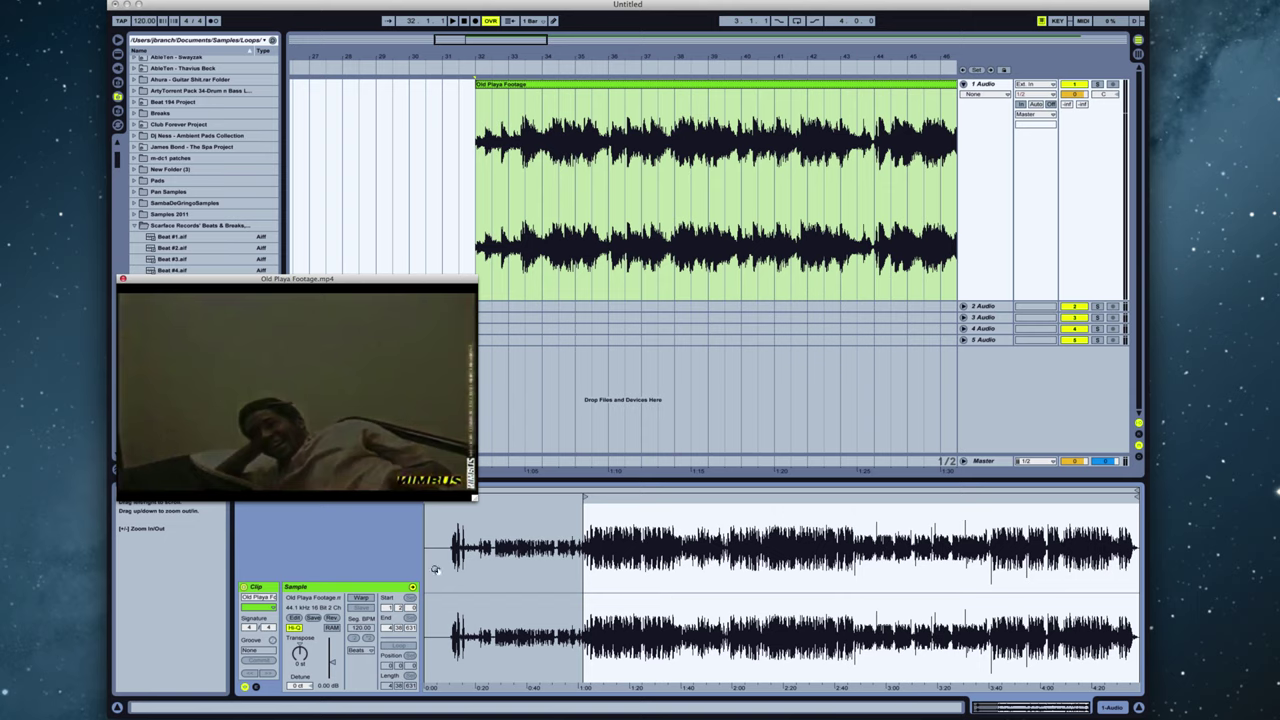
{"action": "left_click", "coordinate": [360, 597]}
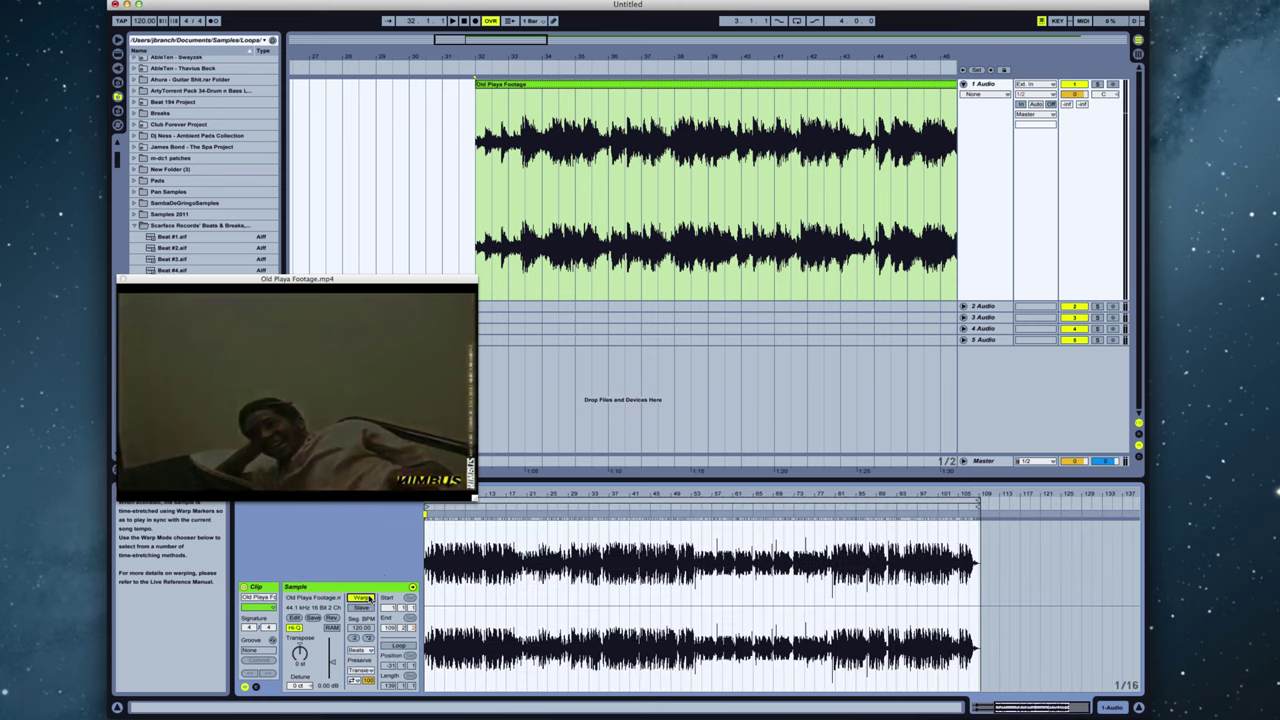
{"action": "mouse_move", "coordinate": [830, 494]}
{"action": "left_mouse_down"}
{"action": "mouse_move", "coordinate": [830, 530]}
{"action": "mouse_move", "coordinate": [860, 590]}
{"action": "mouse_move", "coordinate": [1001, 707]}
{"action": "left_mouse_up"}
Step: Add a warp marker at the piano entry and set it as 1.1.1
{"action": "key", "text": "space"}
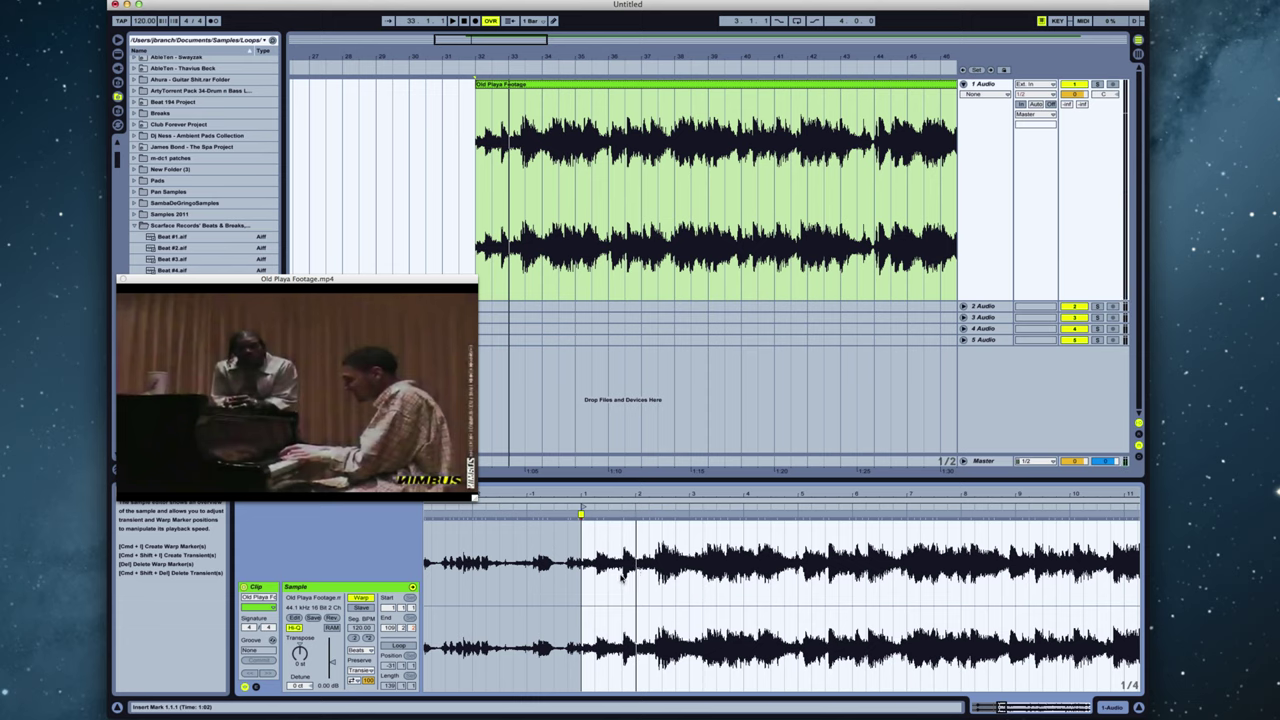
{"action": "left_click", "coordinate": [622, 515]}
{"action": "double_click", "coordinate": [623, 514]}
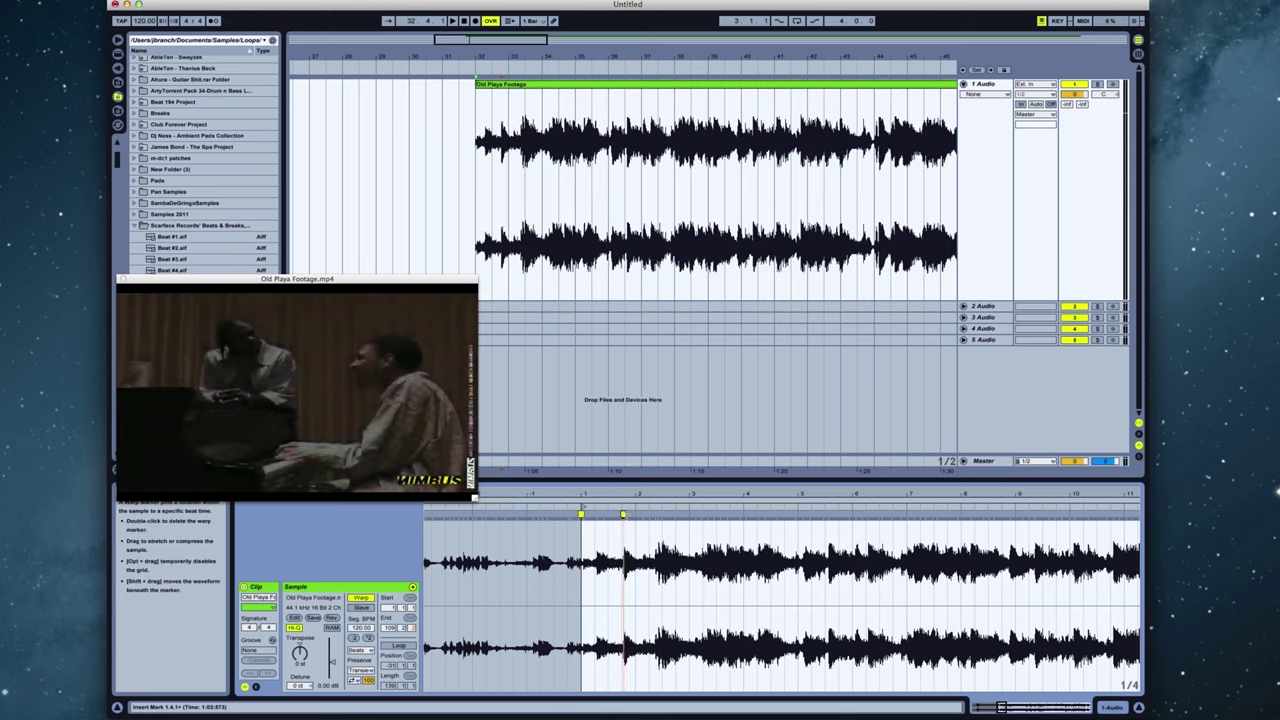
{"action": "right_click", "coordinate": [623, 515]}
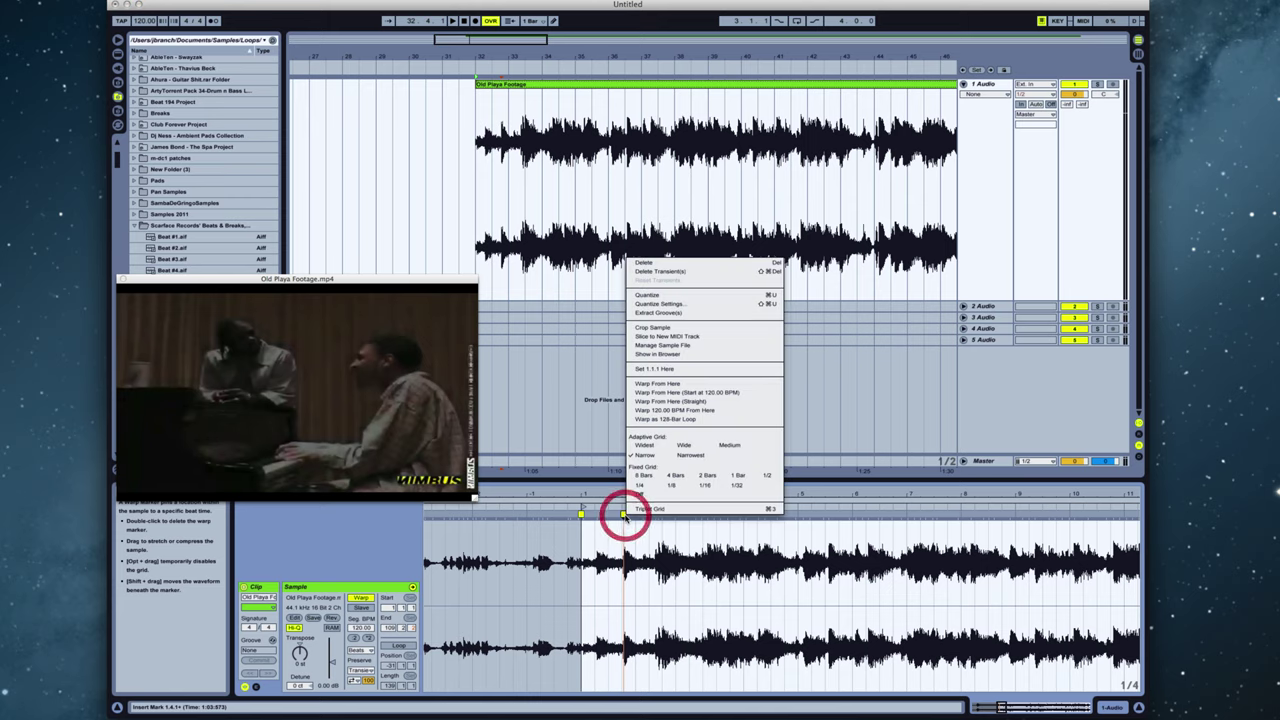
{"action": "left_click", "coordinate": [674, 371]}
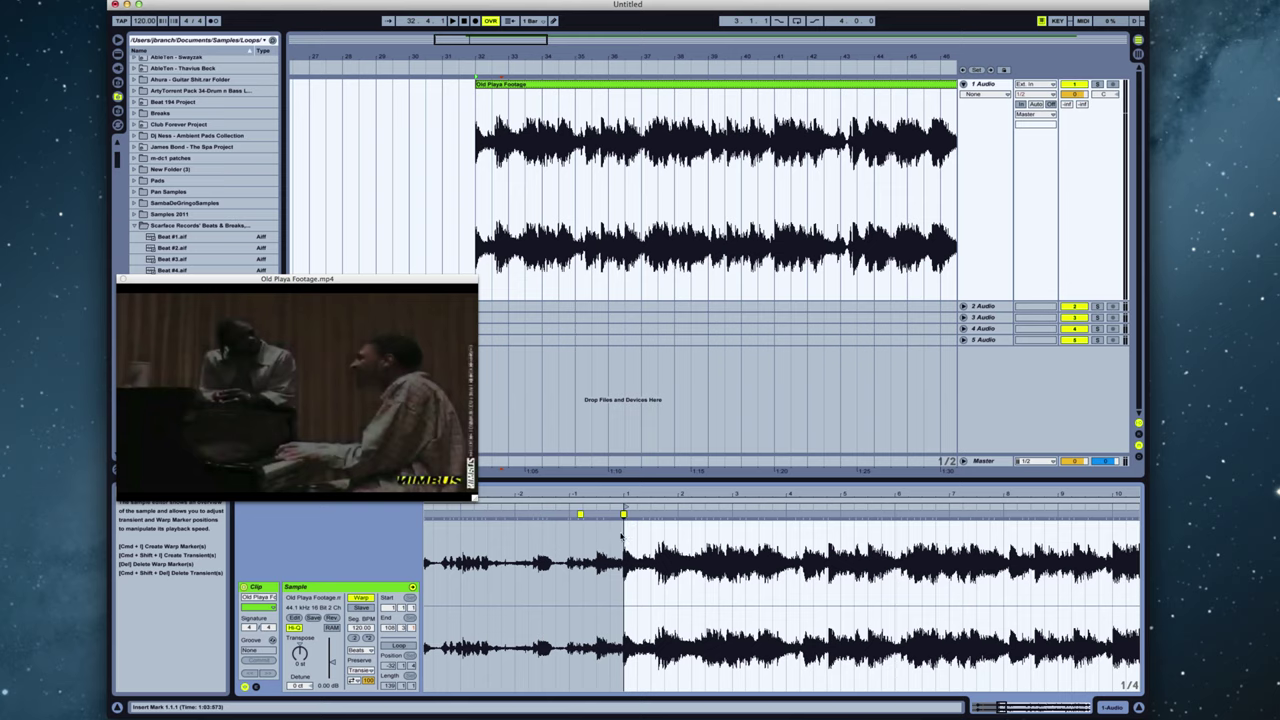
Step: Move the clip's loop start later, zoom around bar 1, and play to check timing
{"action": "left_click_drag", "start_coordinate": [867, 494], "coordinate": [867, 448]}
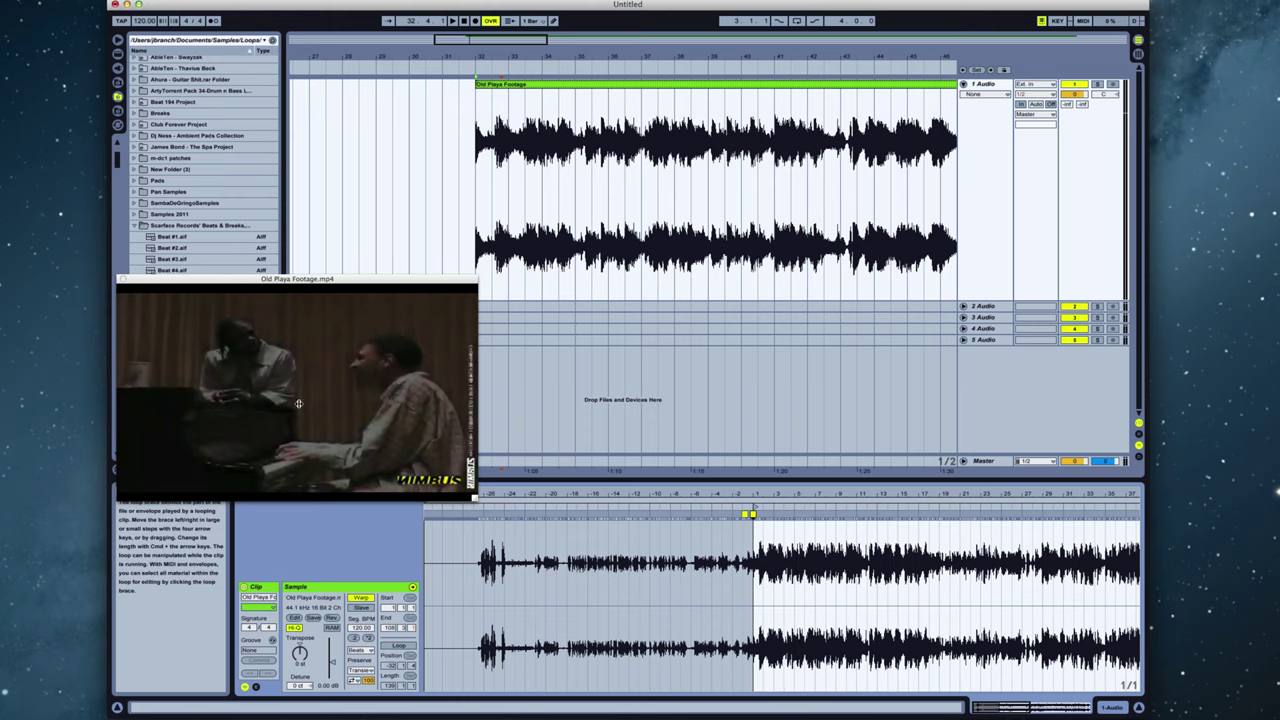
{"action": "left_click_drag", "start_coordinate": [334, 284], "coordinate": [331, 245]}
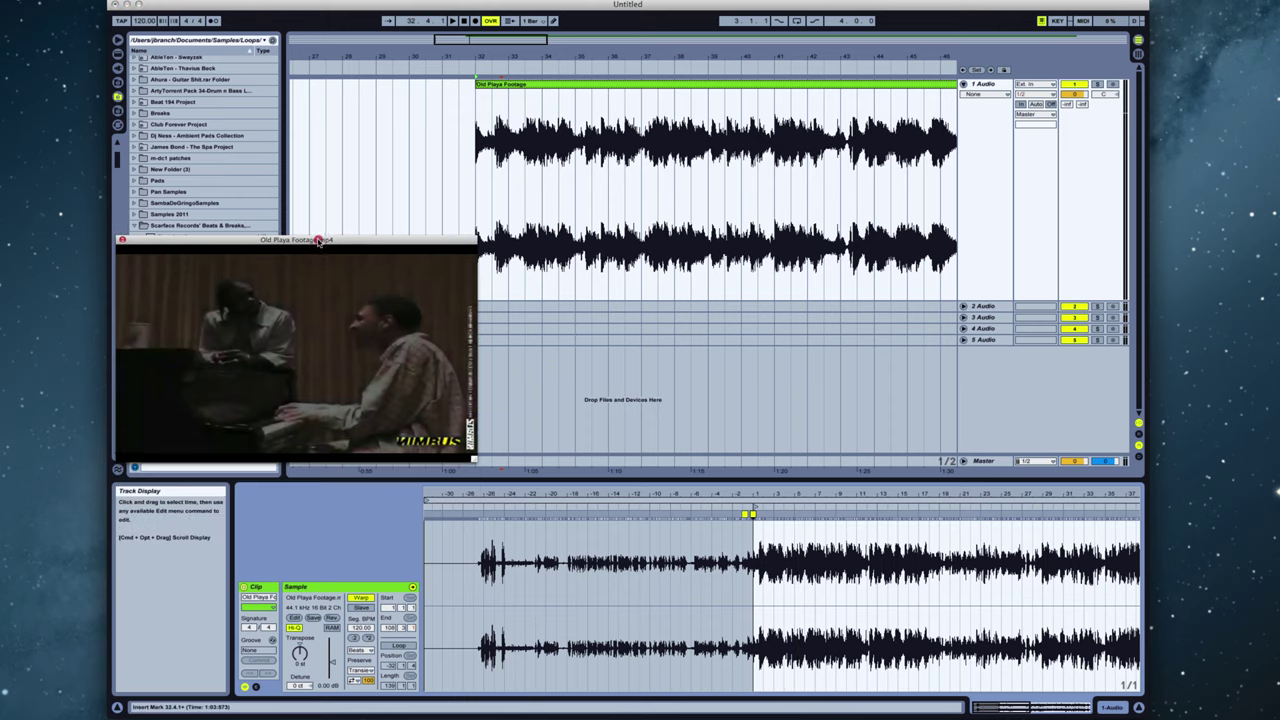
{"action": "left_click_drag", "start_coordinate": [427, 500], "coordinate": [754, 496]}
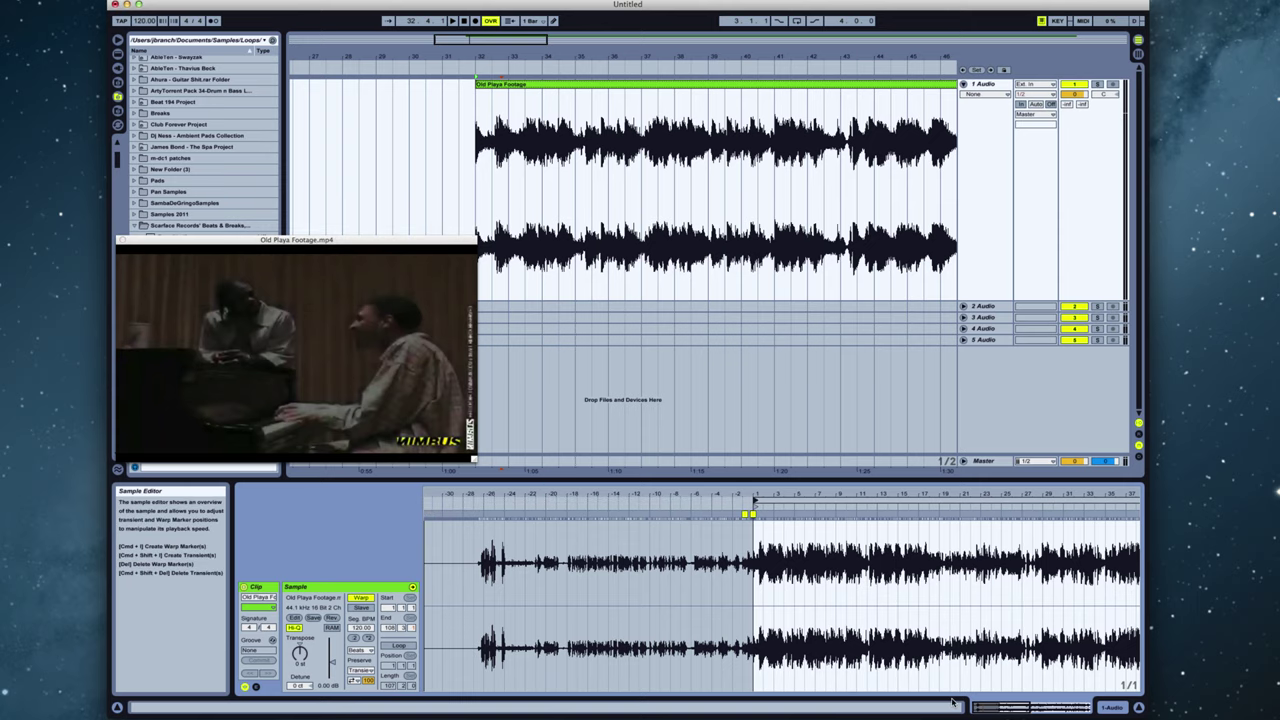
{"action": "mouse_move", "coordinate": [998, 706]}
{"action": "left_mouse_down"}
{"action": "mouse_move", "coordinate": [985, 707]}
{"action": "mouse_move", "coordinate": [1015, 709]}
{"action": "mouse_move", "coordinate": [1003, 707]}
{"action": "left_mouse_up"}
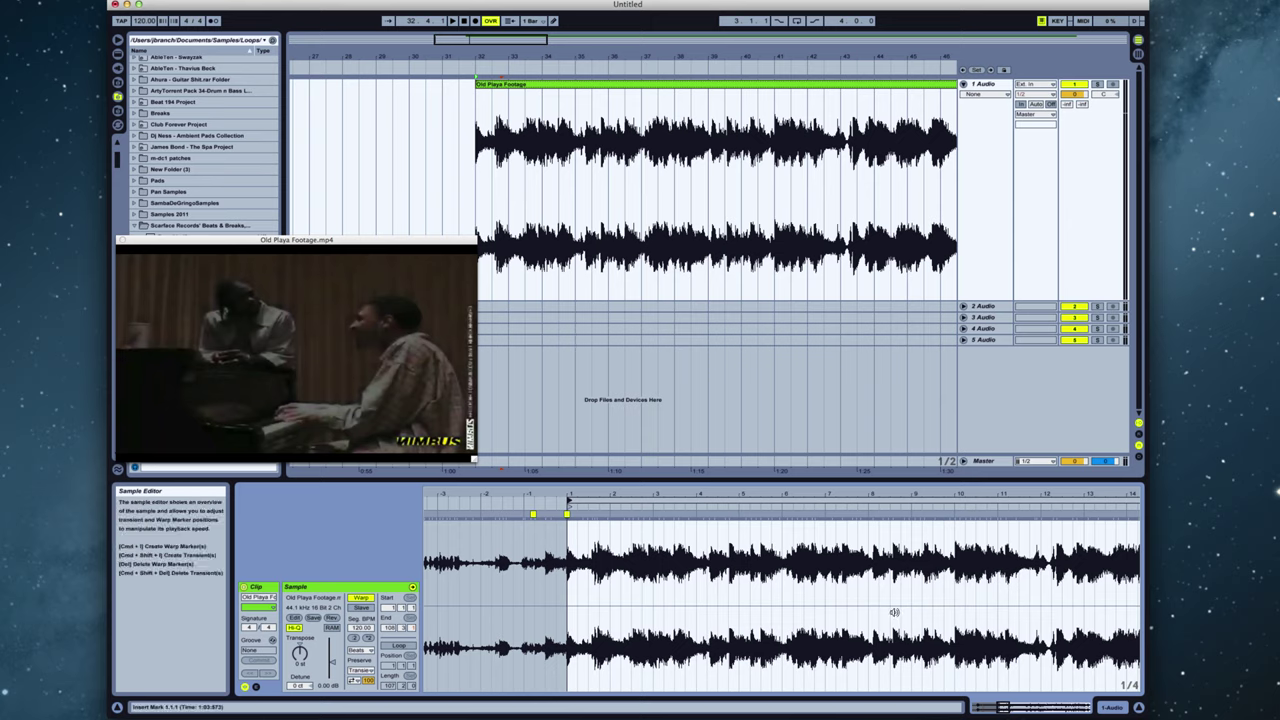
{"action": "key", "text": "space"}
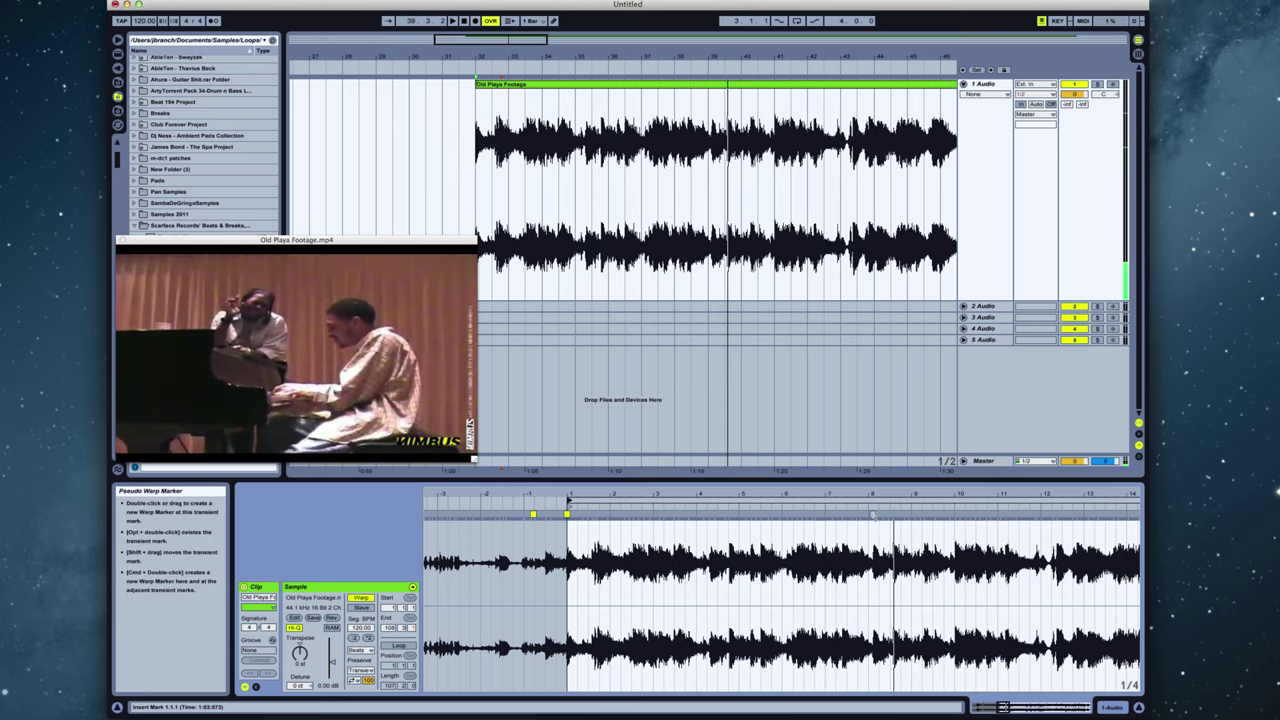
{"action": "double_click", "coordinate": [892, 515]}
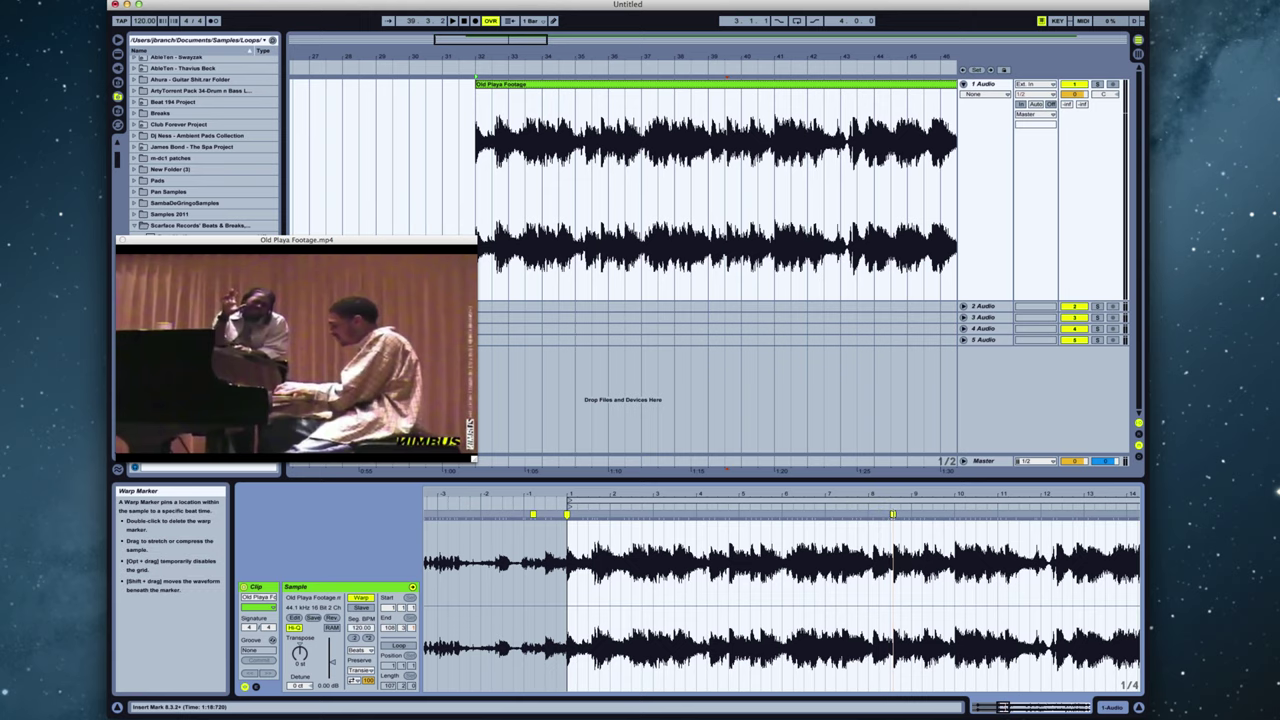
{"action": "left_click_drag", "start_coordinate": [893, 515], "coordinate": [740, 528]}
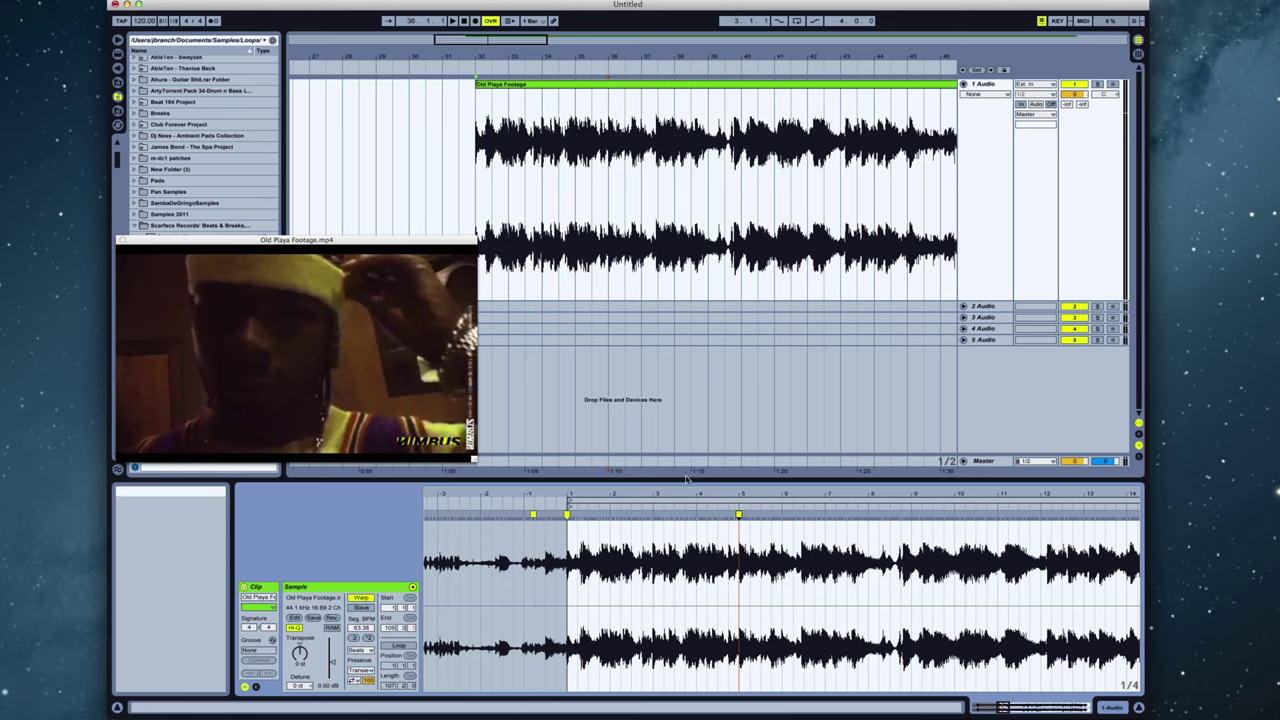
{"action": "left_click", "coordinate": [217, 20]}
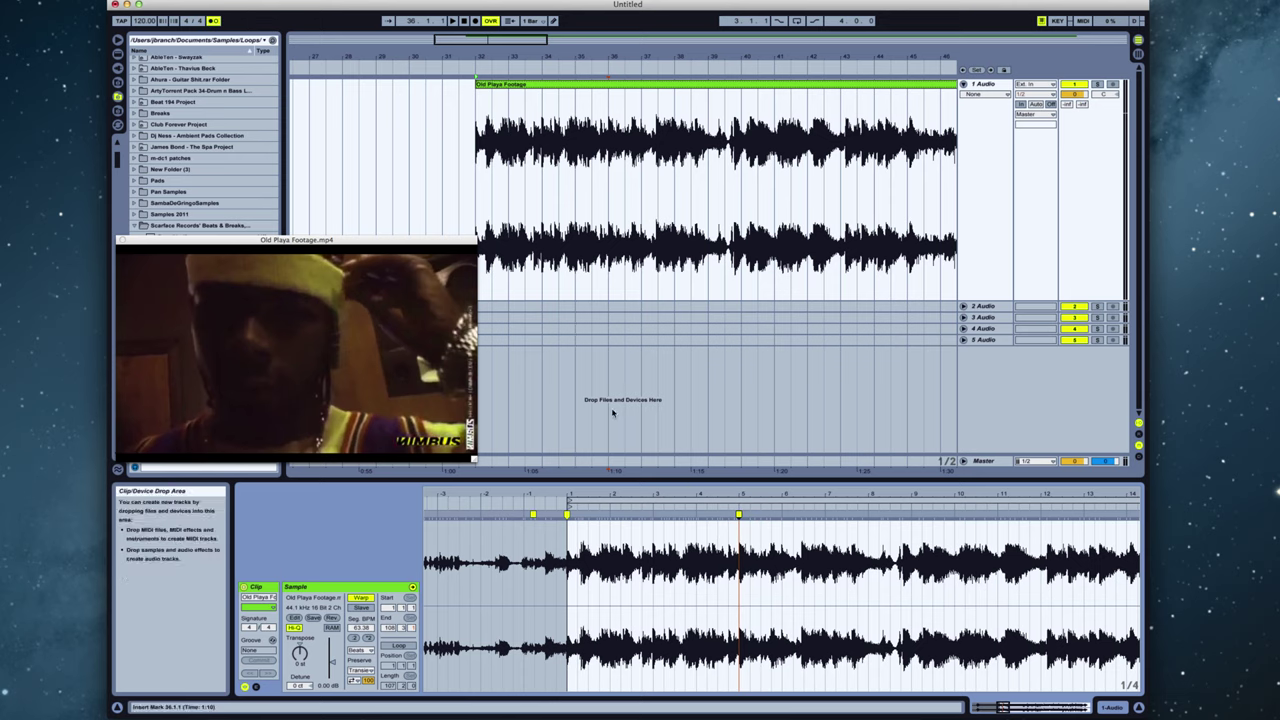
{"action": "key", "text": "space"}
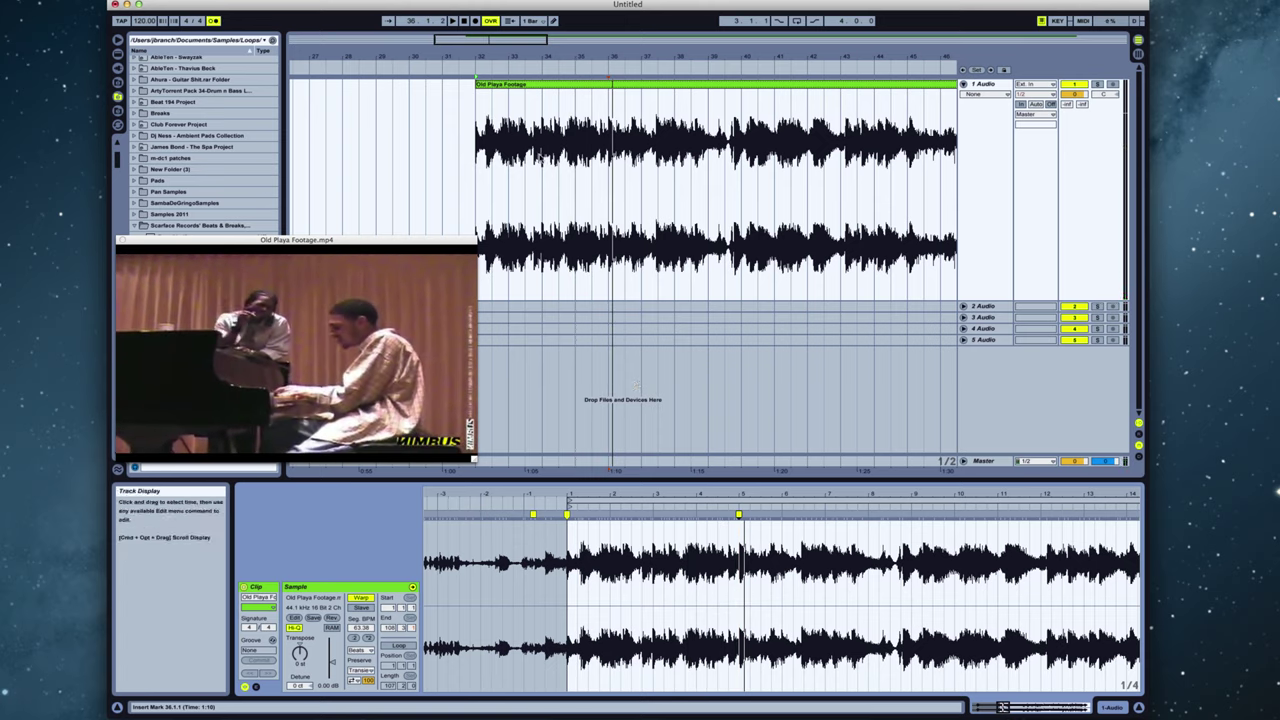
Step: Split off a four-bar piece of the footage clip and move it to the arrangement's start
{"action": "left_click_drag", "start_coordinate": [491, 50], "coordinate": [515, 78]}
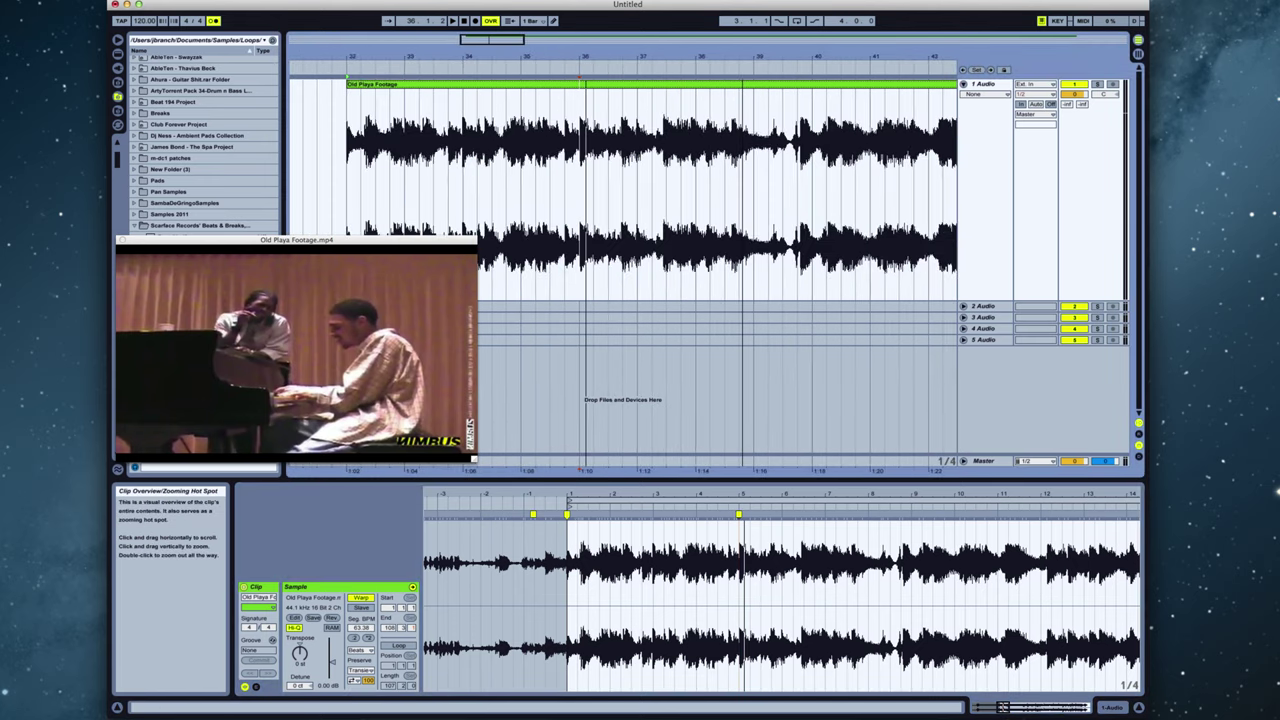
{"action": "left_click", "coordinate": [580, 99]}
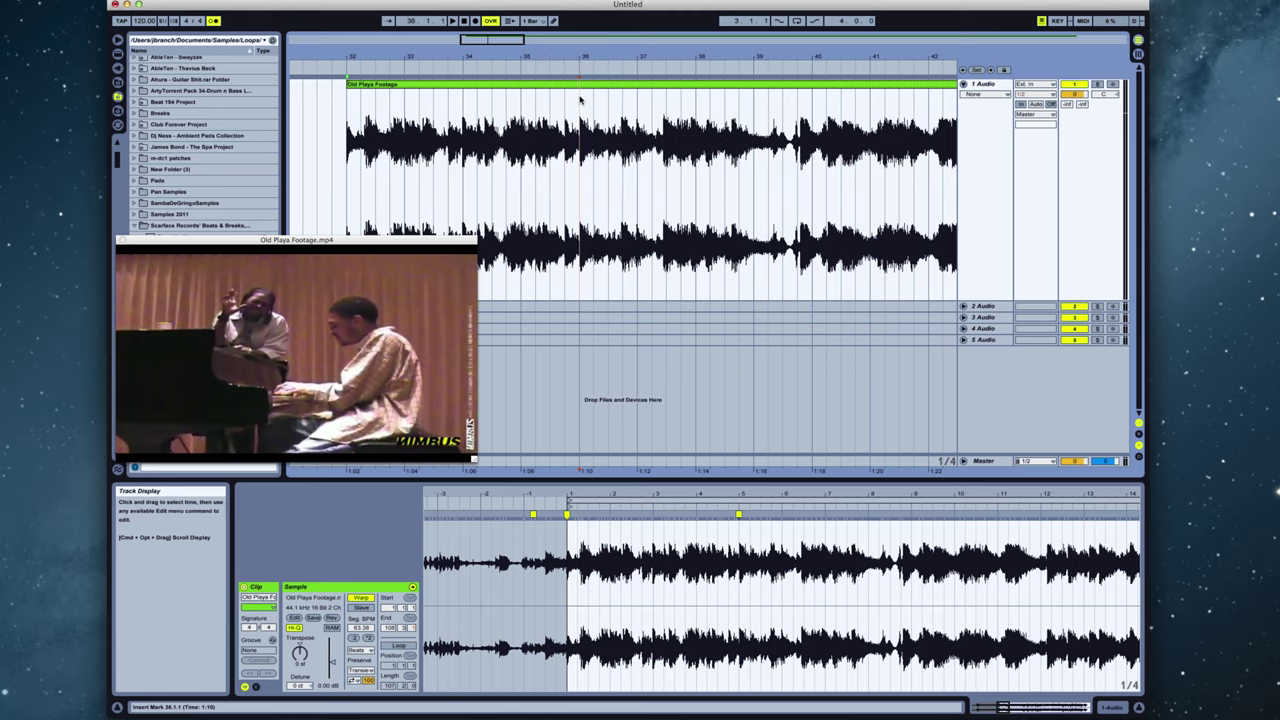
{"action": "key", "text": "super+e"}
{"action": "key", "text": "minus"}
{"action": "key", "text": "minus"}
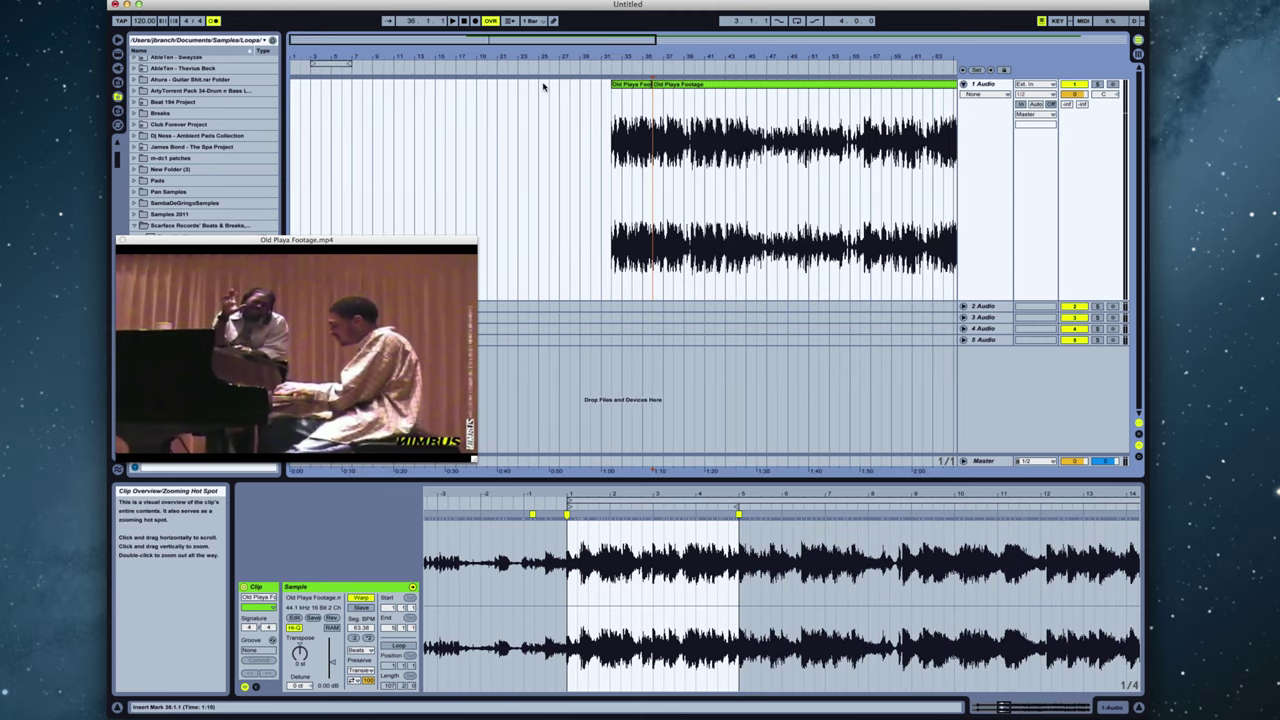
{"action": "left_click_drag", "start_coordinate": [635, 87], "coordinate": [308, 86]}
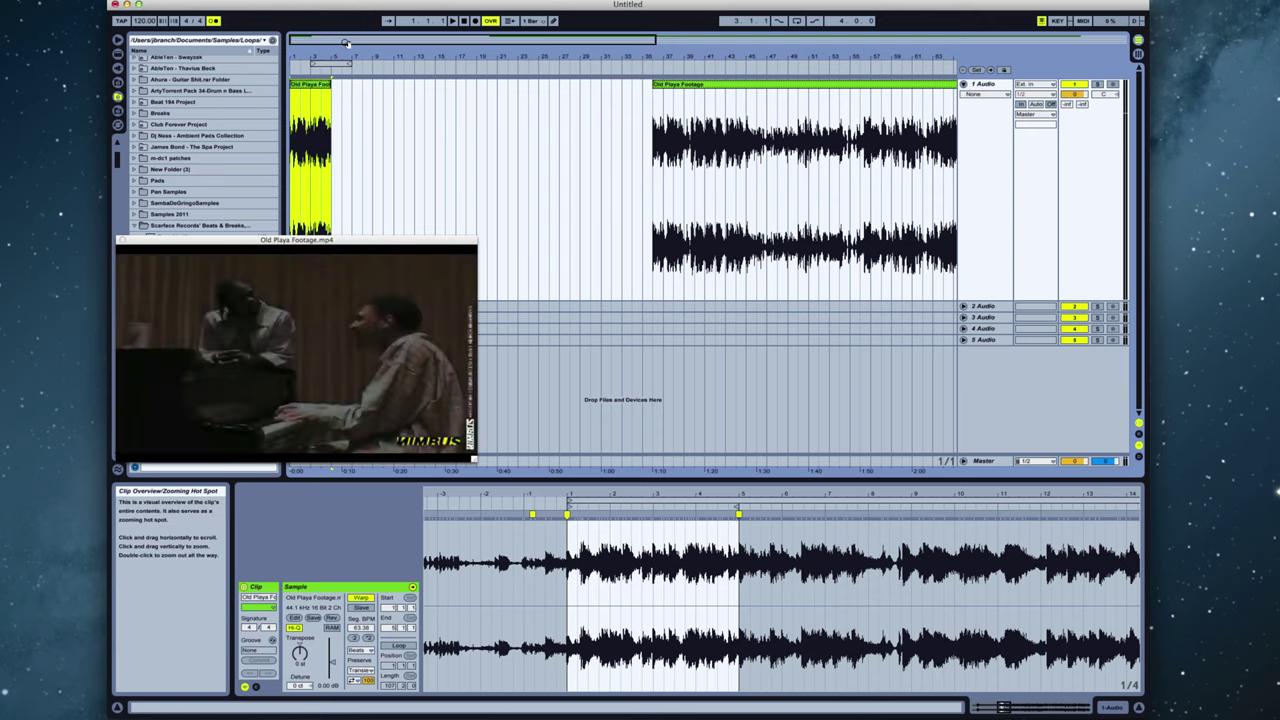
Step: Audition the main footage clip from bars 55, 53 and 51 to locate the next section
{"action": "left_click_drag", "start_coordinate": [348, 42], "coordinate": [348, 50]}
{"action": "scroll", "coordinate": [348, 42], "scroll_direction": "right", "scroll_amount": 5}
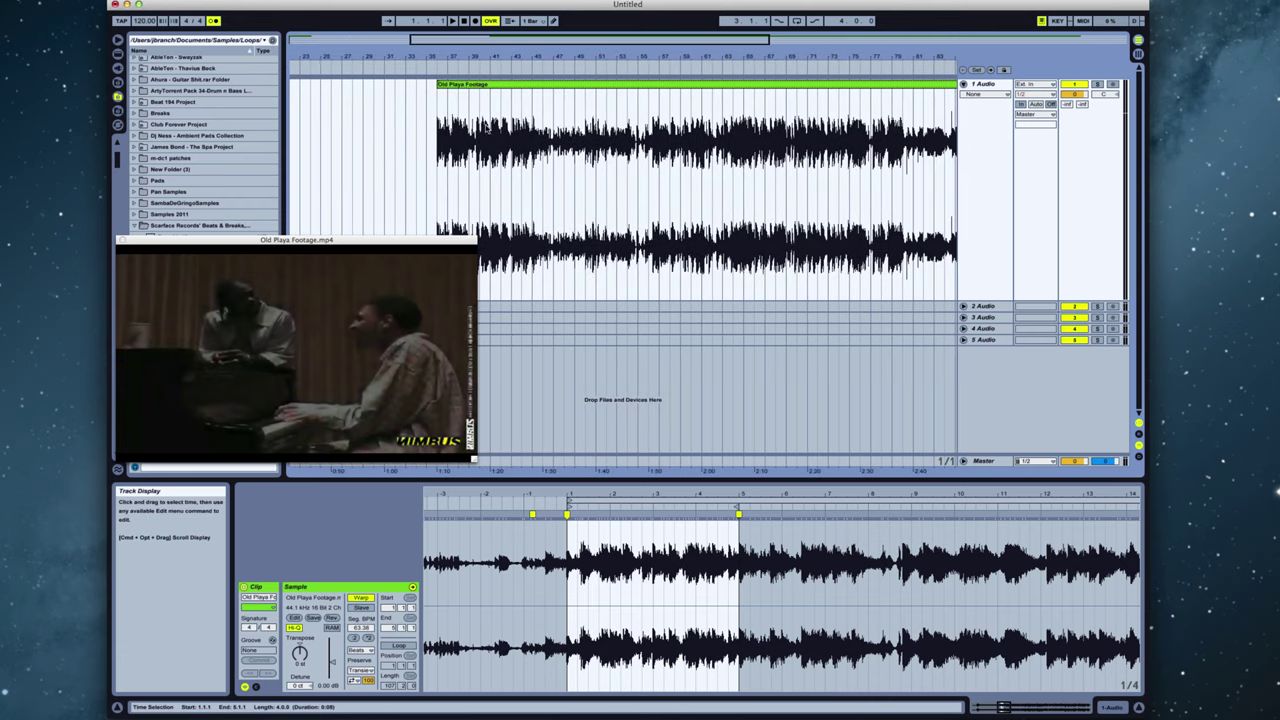
{"action": "left_click", "coordinate": [624, 107]}
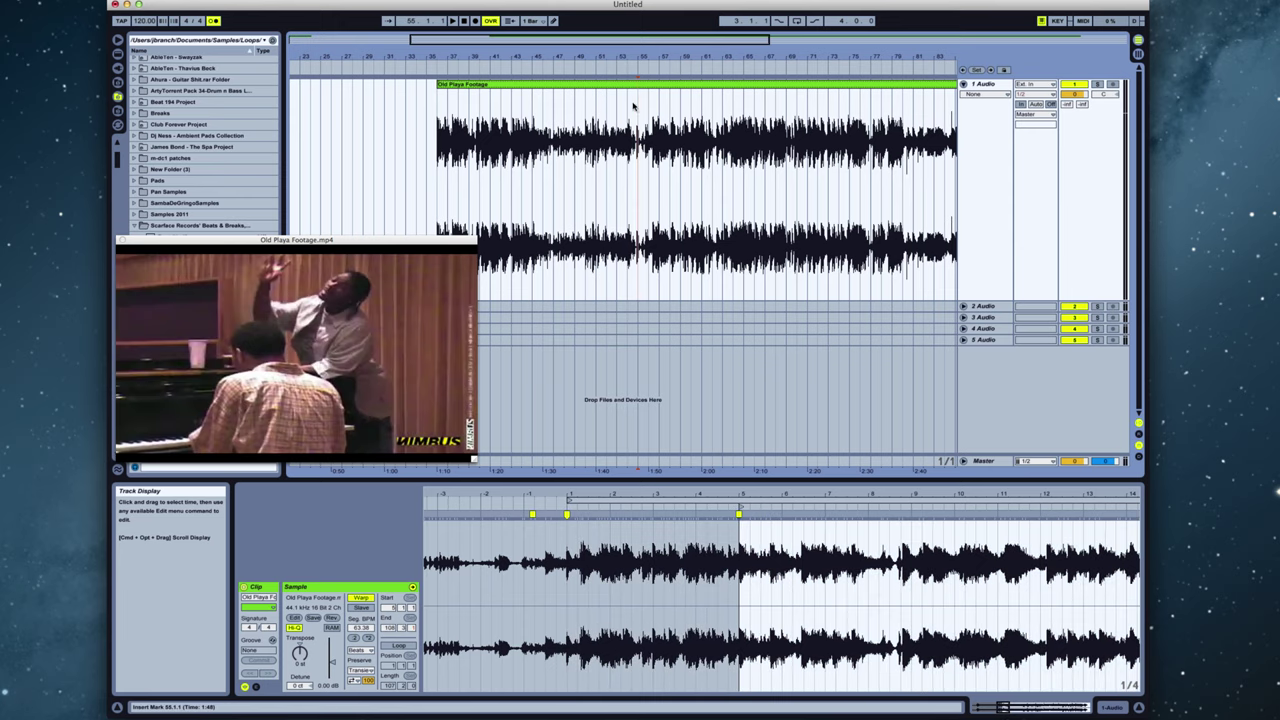
{"action": "key", "text": "space"}
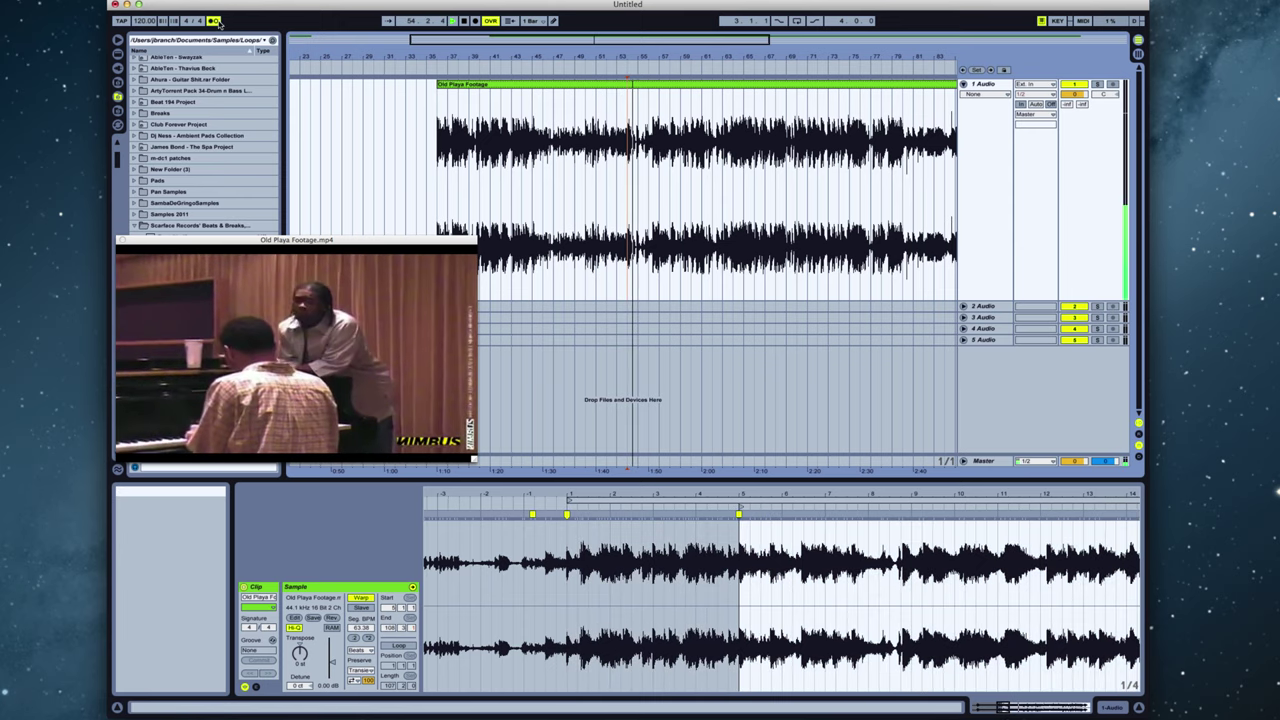
{"action": "key", "text": "space"}
{"action": "left_click", "coordinate": [614, 108]}
{"action": "key", "text": "space"}
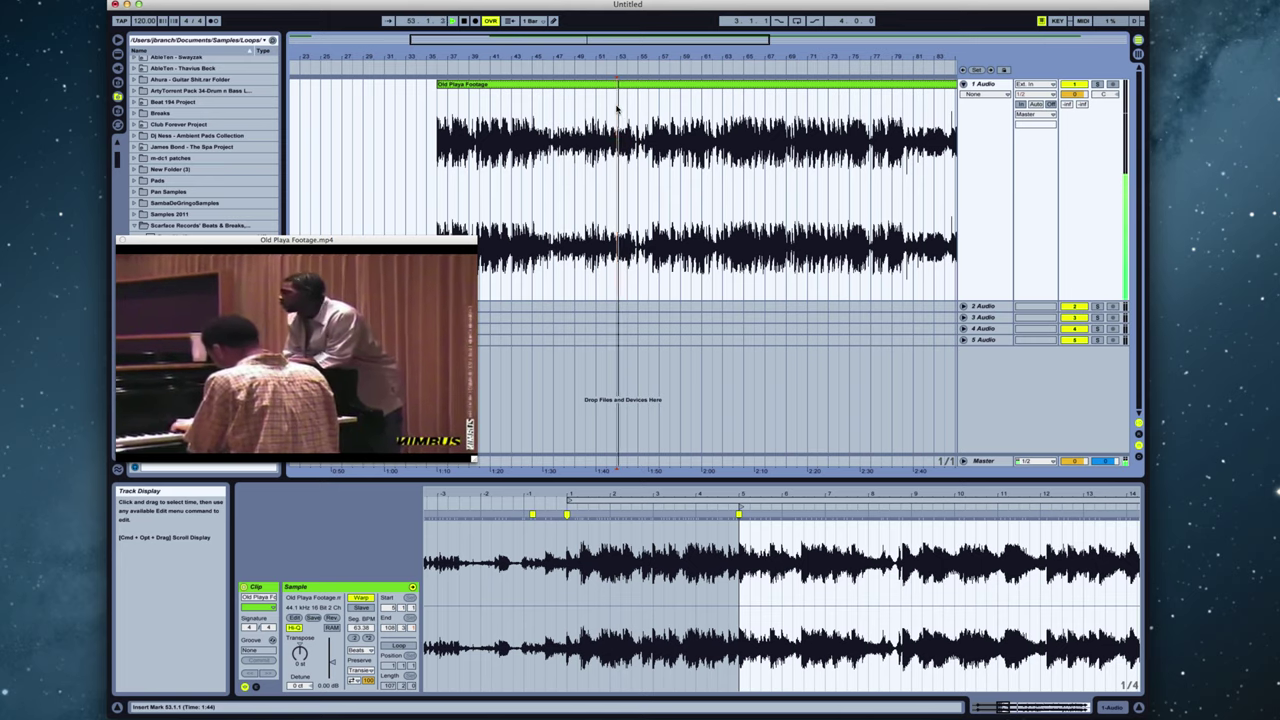
{"action": "left_click", "coordinate": [598, 108]}
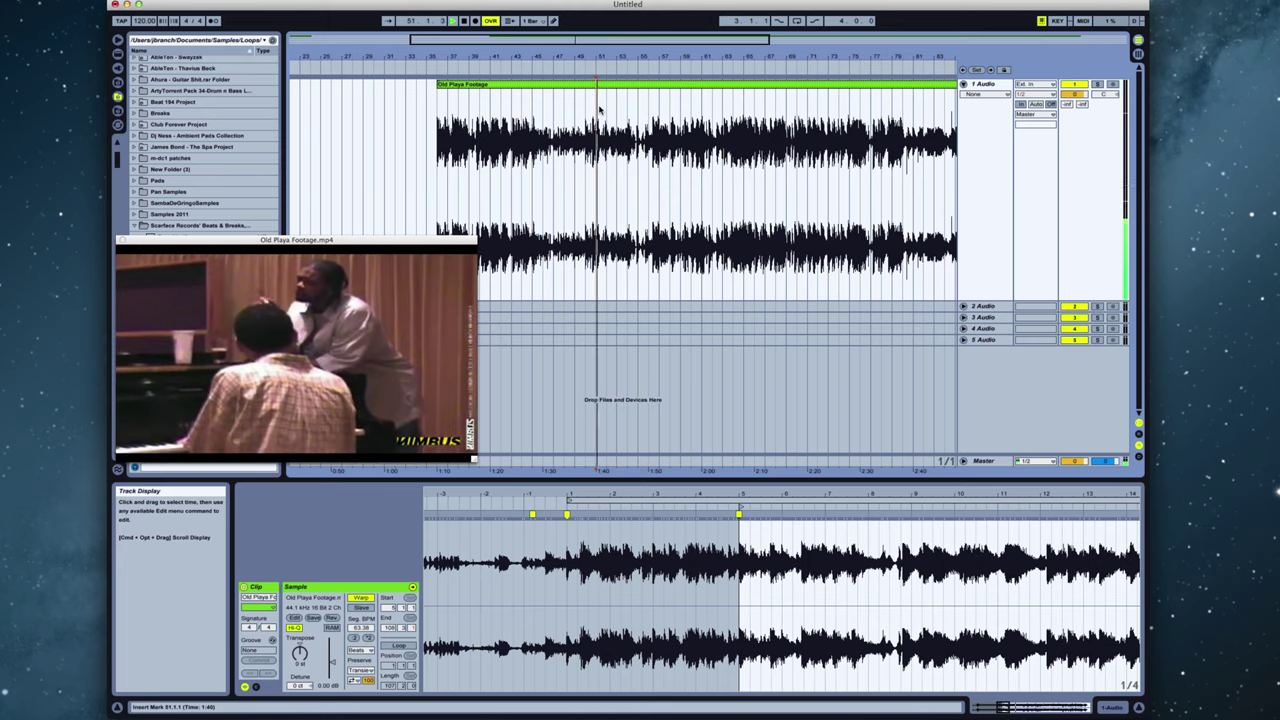
{"action": "left_click_drag", "start_coordinate": [526, 43], "coordinate": [573, 41]}
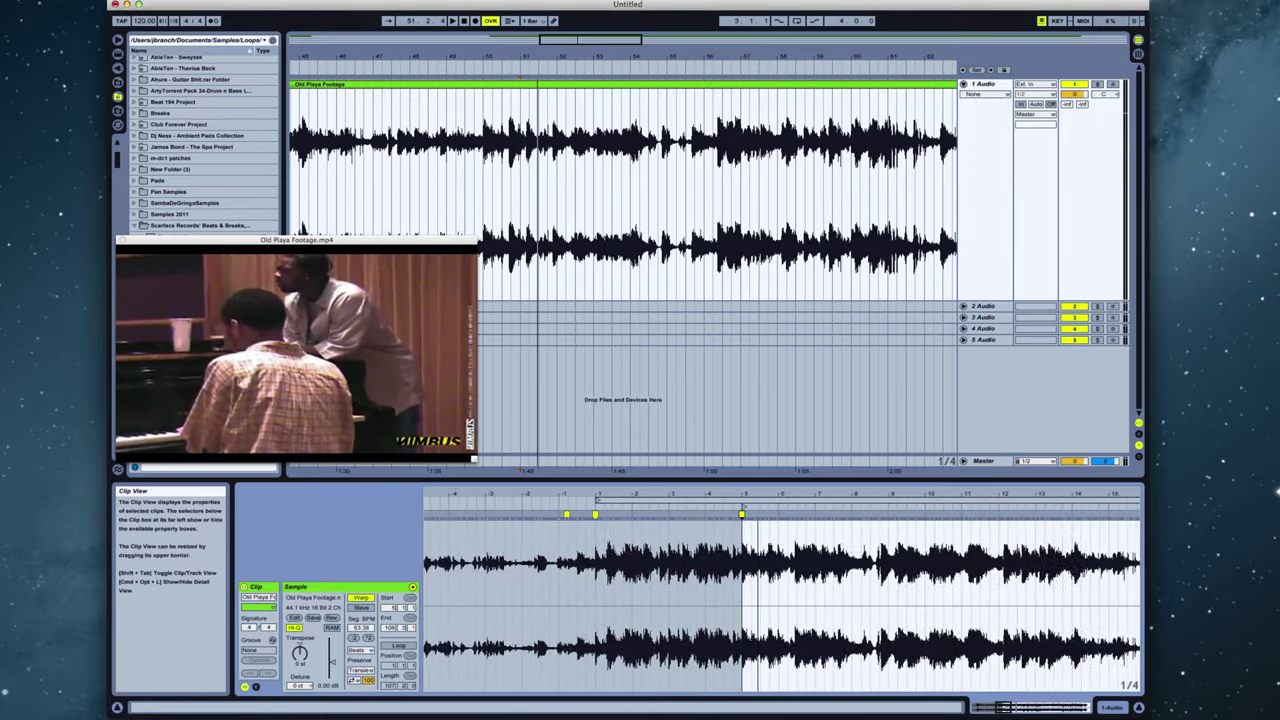
Step: Add a warp marker at the transient near bar 20 and set it as 1.1.1
{"action": "left_click_drag", "start_coordinate": [560, 506], "coordinate": [560, 500]}
{"action": "left_click_drag", "start_coordinate": [1018, 708], "coordinate": [1018, 716]}
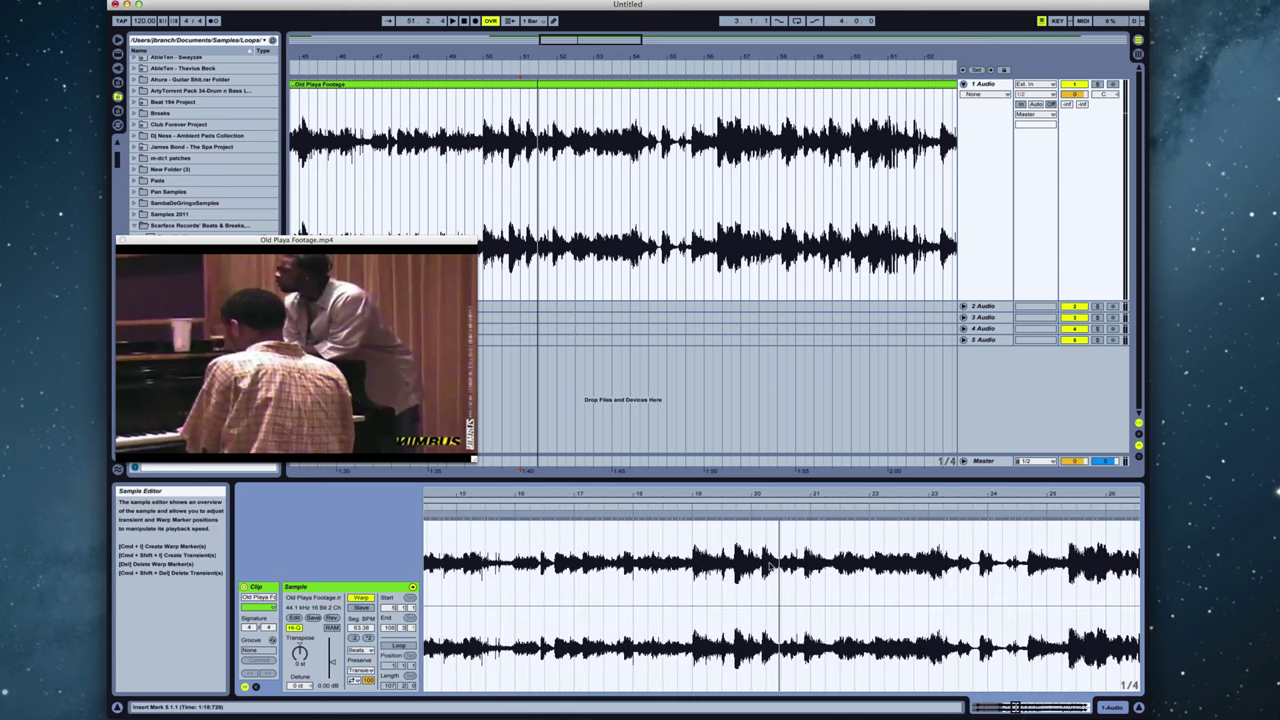
{"action": "left_click", "coordinate": [805, 519]}
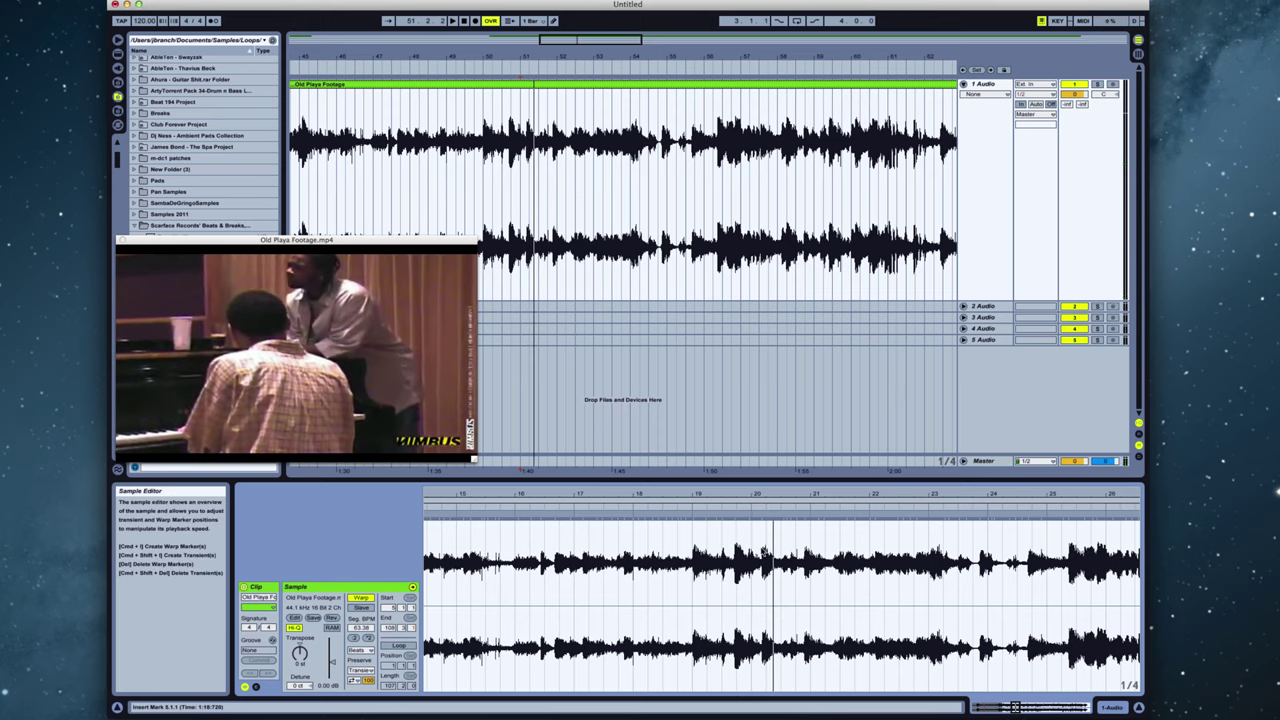
{"action": "double_click", "coordinate": [760, 515]}
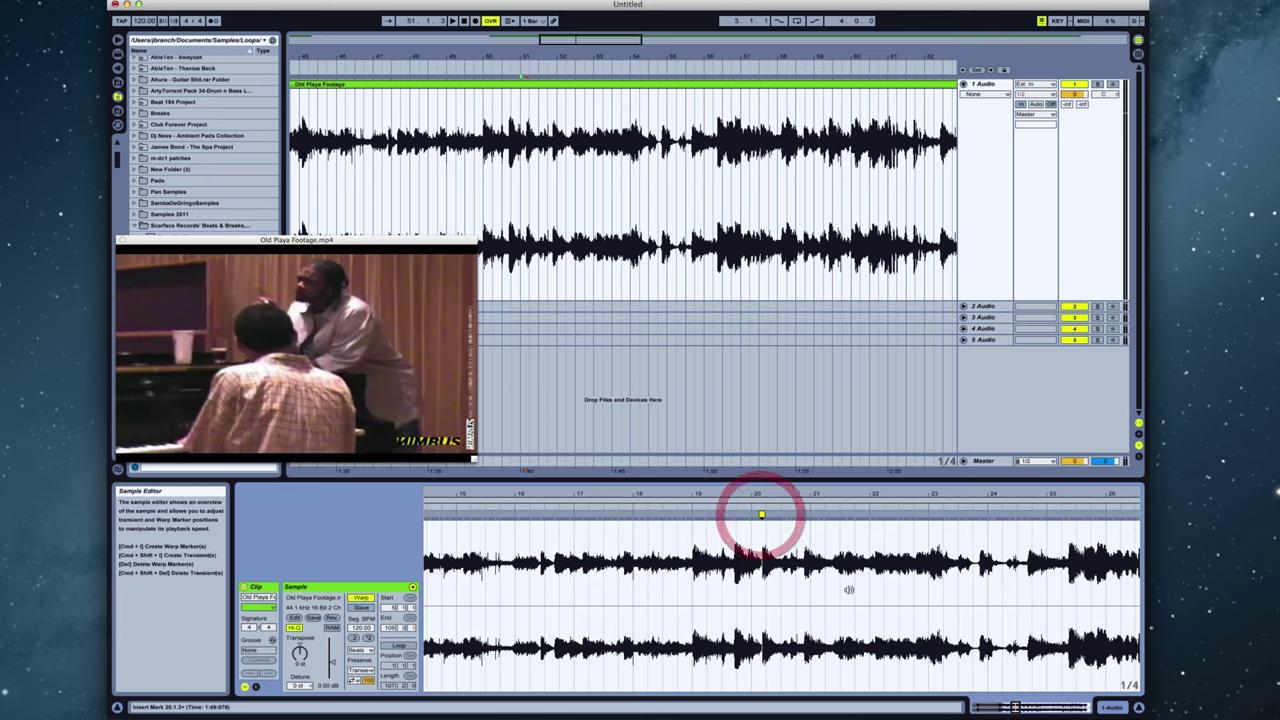
{"action": "right_click", "coordinate": [761, 516]}
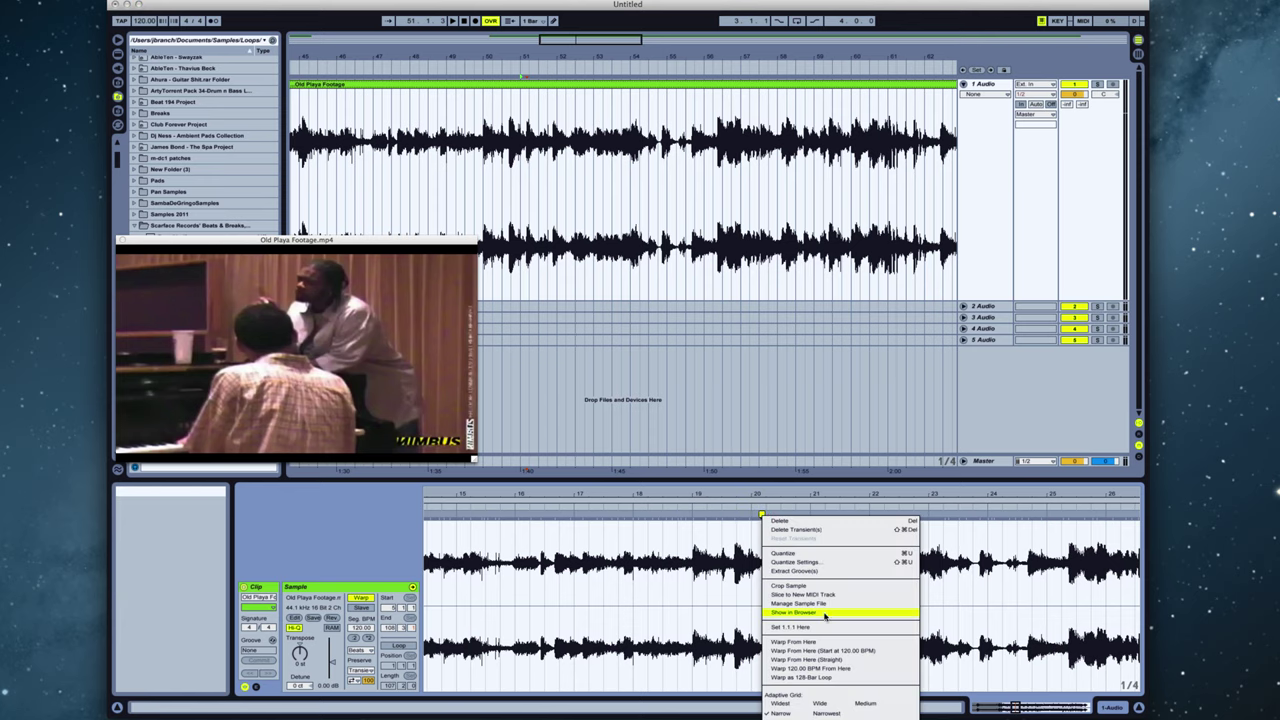
{"action": "left_click", "coordinate": [821, 627]}
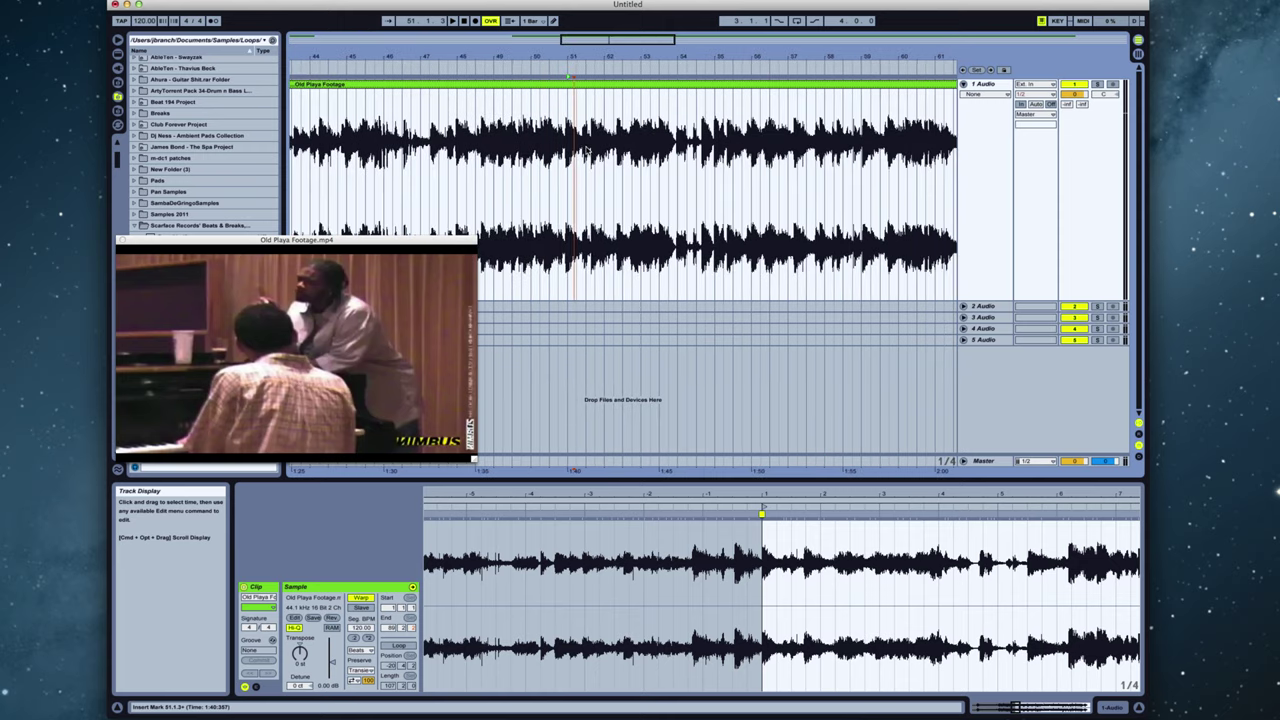
Step: Audition the arrangement from 51.1.3, then bring earlier bars into view
{"action": "left_click_drag", "start_coordinate": [582, 36], "coordinate": [700, 95]}
{"action": "left_click", "coordinate": [745, 113]}
{"action": "key", "text": "space"}
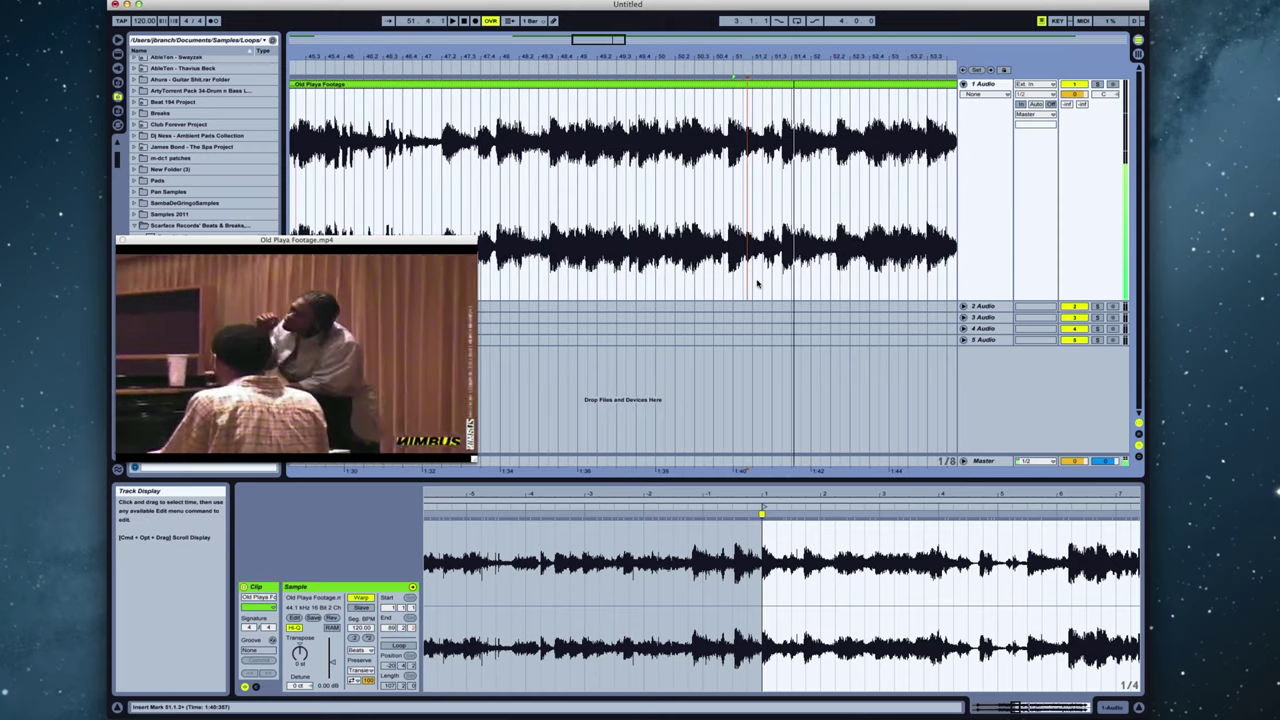
{"action": "key", "text": "space"}
{"action": "left_click_drag", "start_coordinate": [549, 57], "coordinate": [596, 43]}
Step: Play the footage clip from its start at 36.1.1 while scrolling through it
{"action": "left_click", "coordinate": [481, 140]}
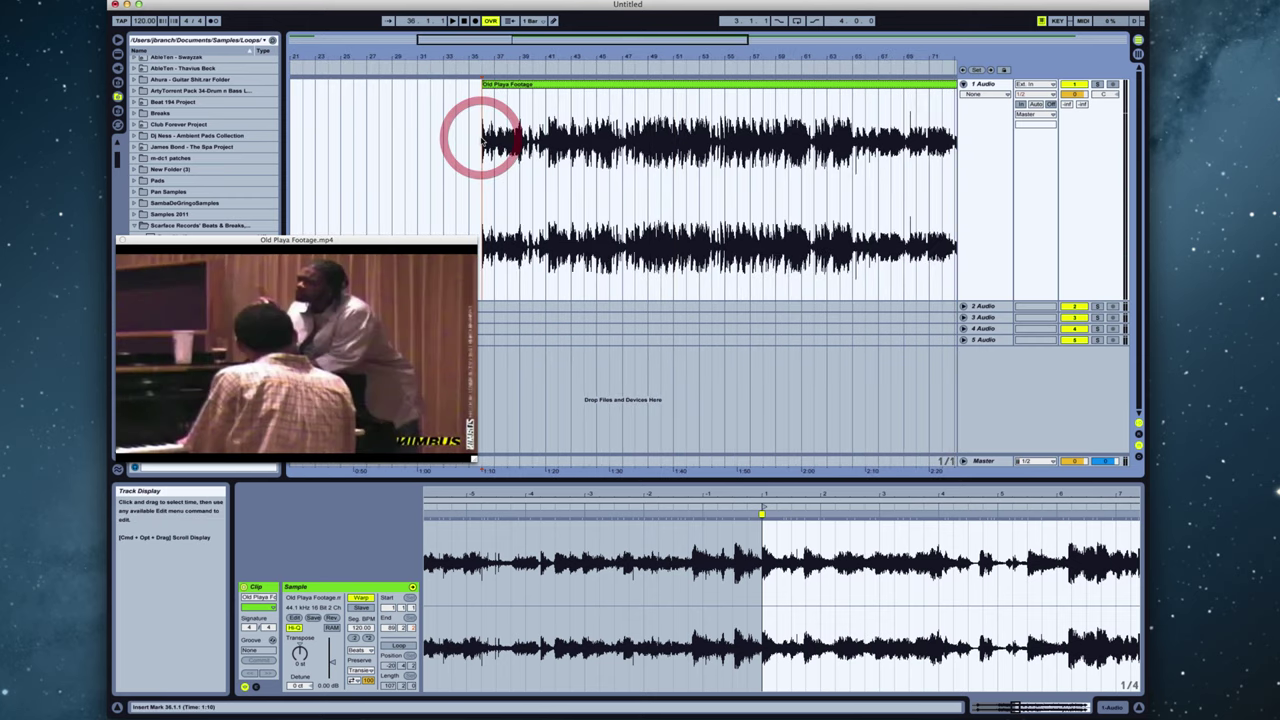
{"action": "key", "text": "space"}
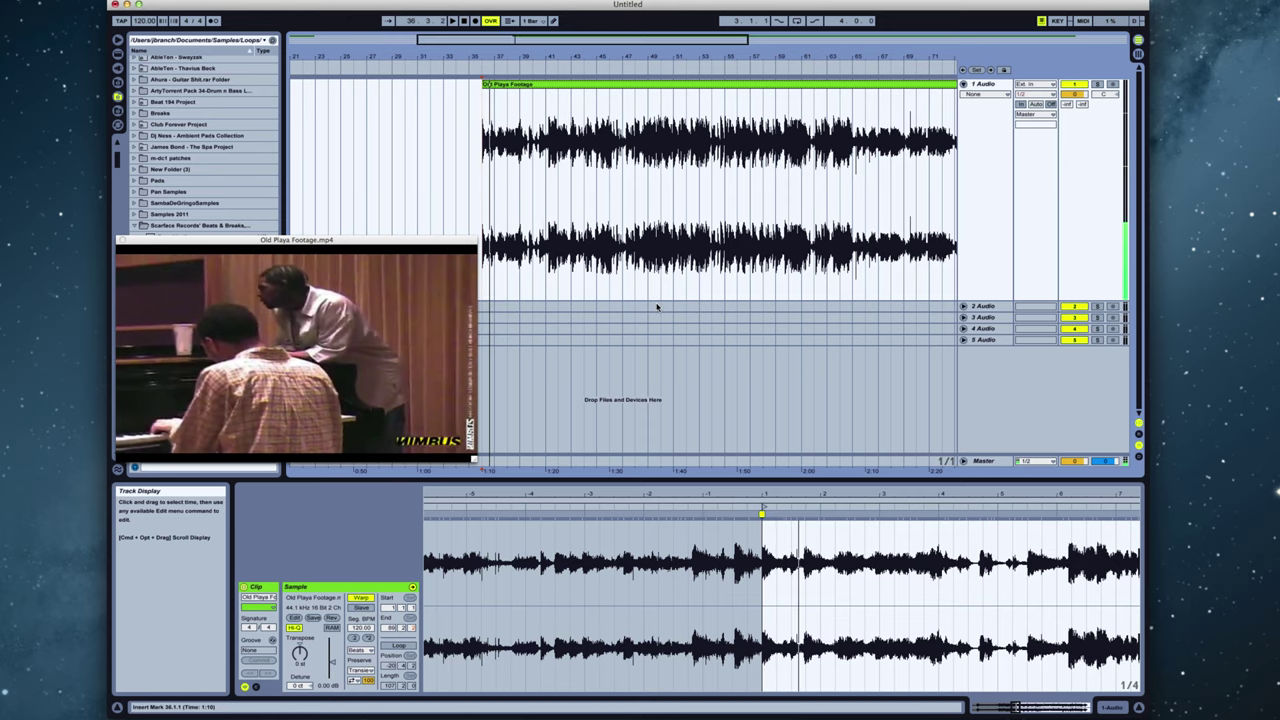
{"action": "scroll", "coordinate": [657, 307], "scroll_direction": "left", "scroll_amount": 2}
{"action": "scroll", "coordinate": [657, 307], "scroll_direction": "left", "scroll_amount": 2}
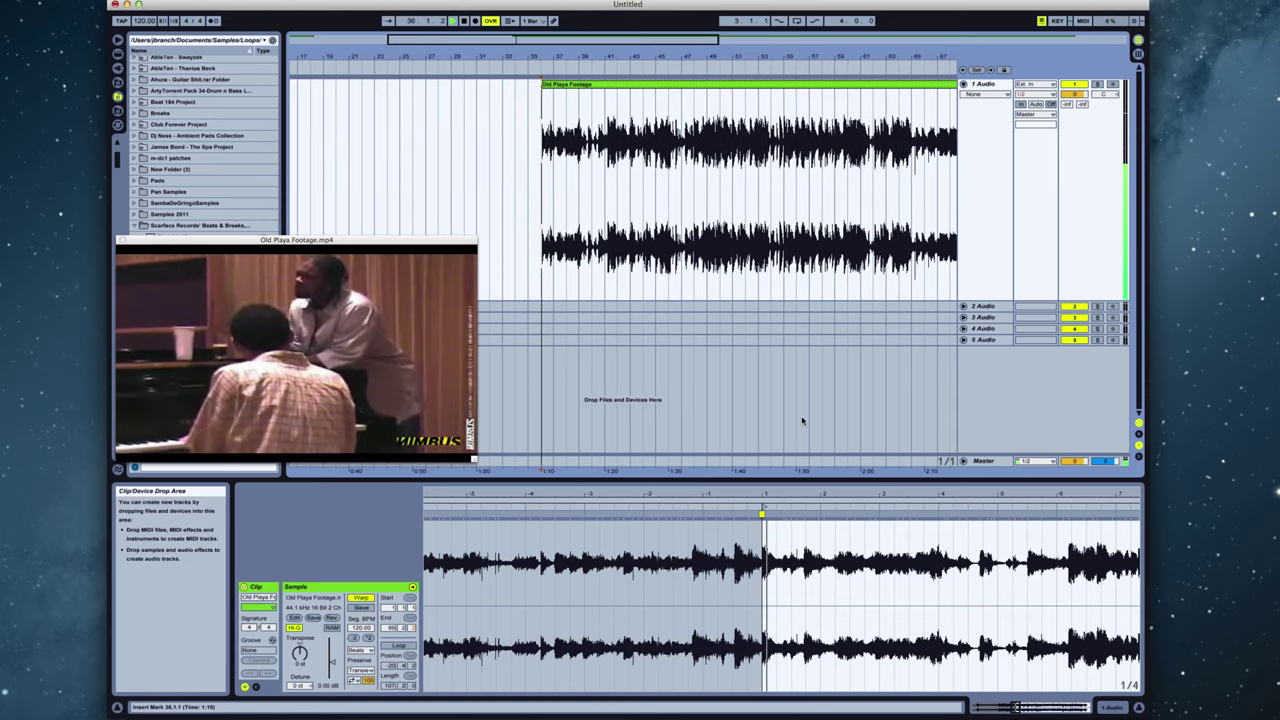
{"action": "scroll", "coordinate": [965, 635], "scroll_direction": "right", "scroll_amount": 2}
{"action": "scroll", "coordinate": [965, 635], "scroll_direction": "right", "scroll_amount": 3}
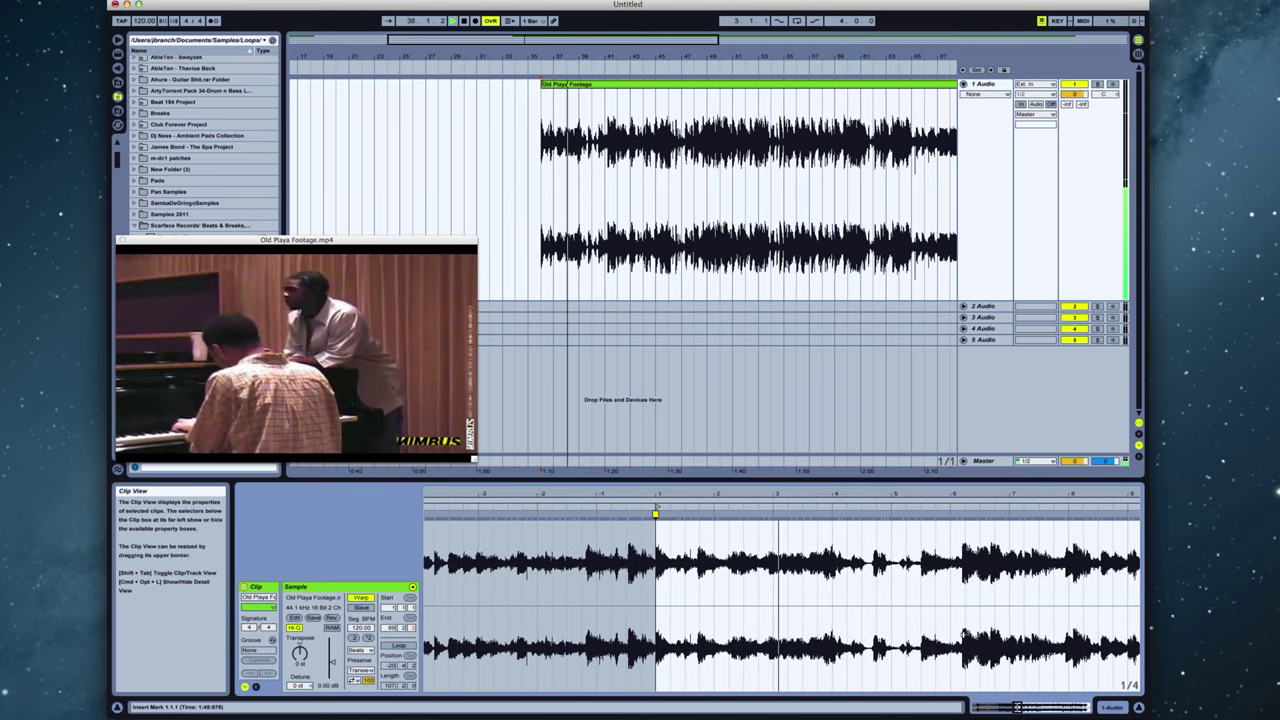
{"action": "scroll", "coordinate": [965, 635], "scroll_direction": "right", "scroll_amount": 2}
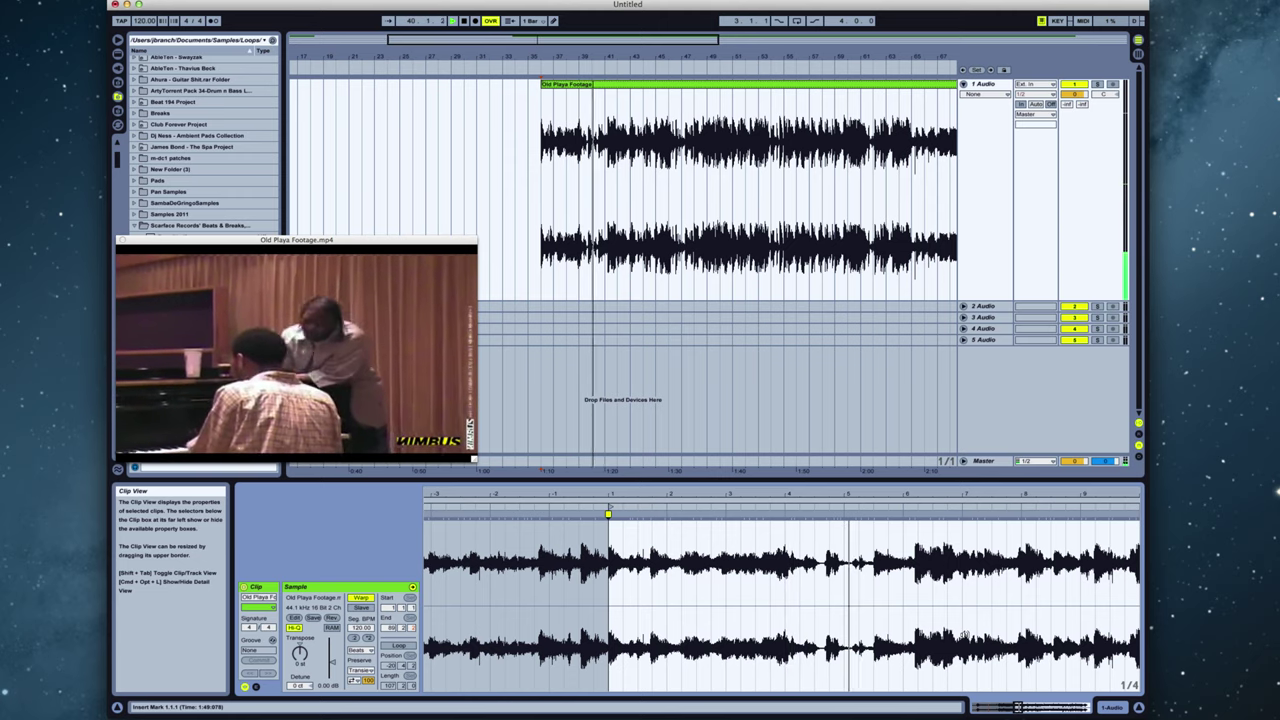
{"action": "scroll", "coordinate": [964, 634], "scroll_direction": "right", "scroll_amount": 4}
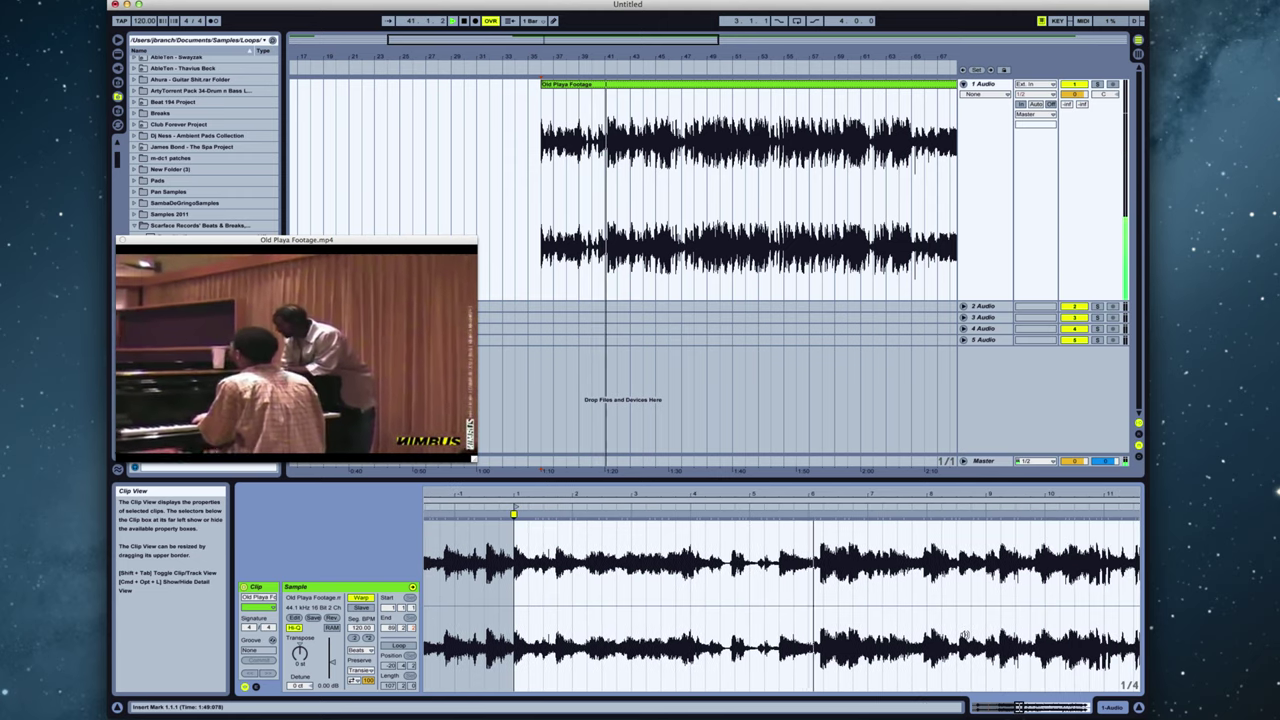
{"action": "scroll", "coordinate": [964, 636], "scroll_direction": "right", "scroll_amount": 3}
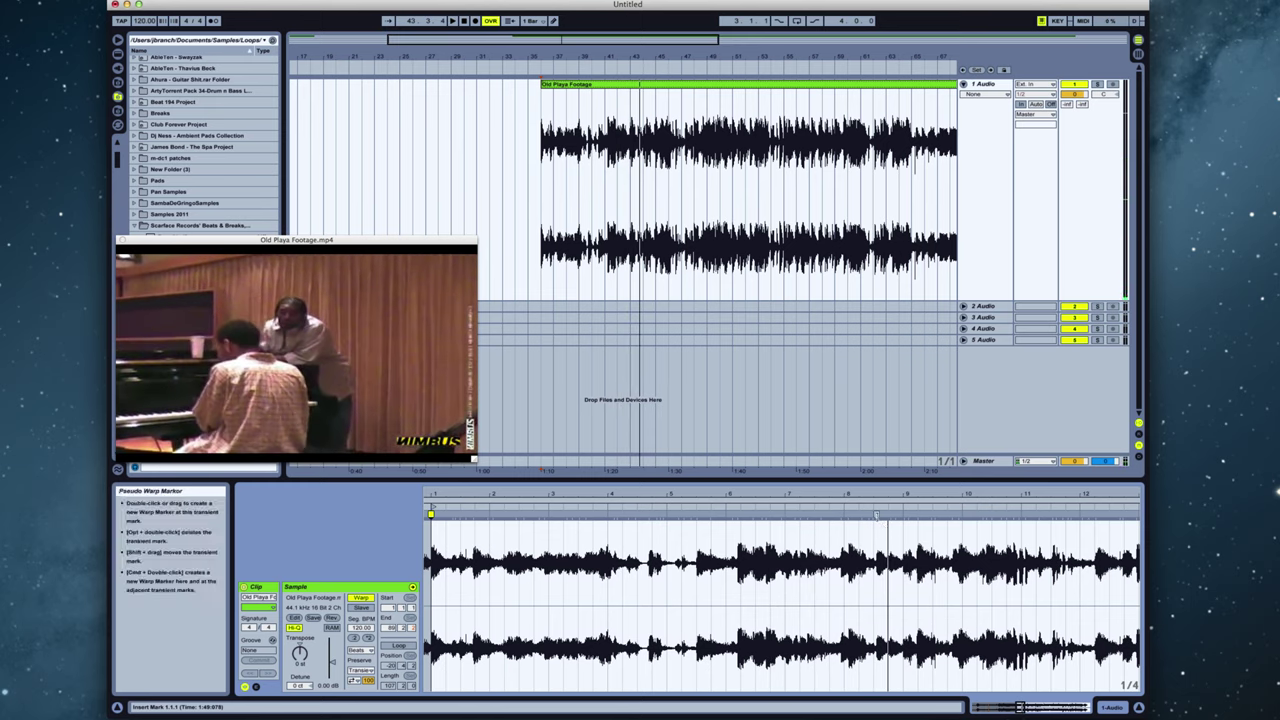
Step: Play from bar 5 of the clip with the metronome on, then mark bar 40
{"action": "left_click", "coordinate": [876, 516]}
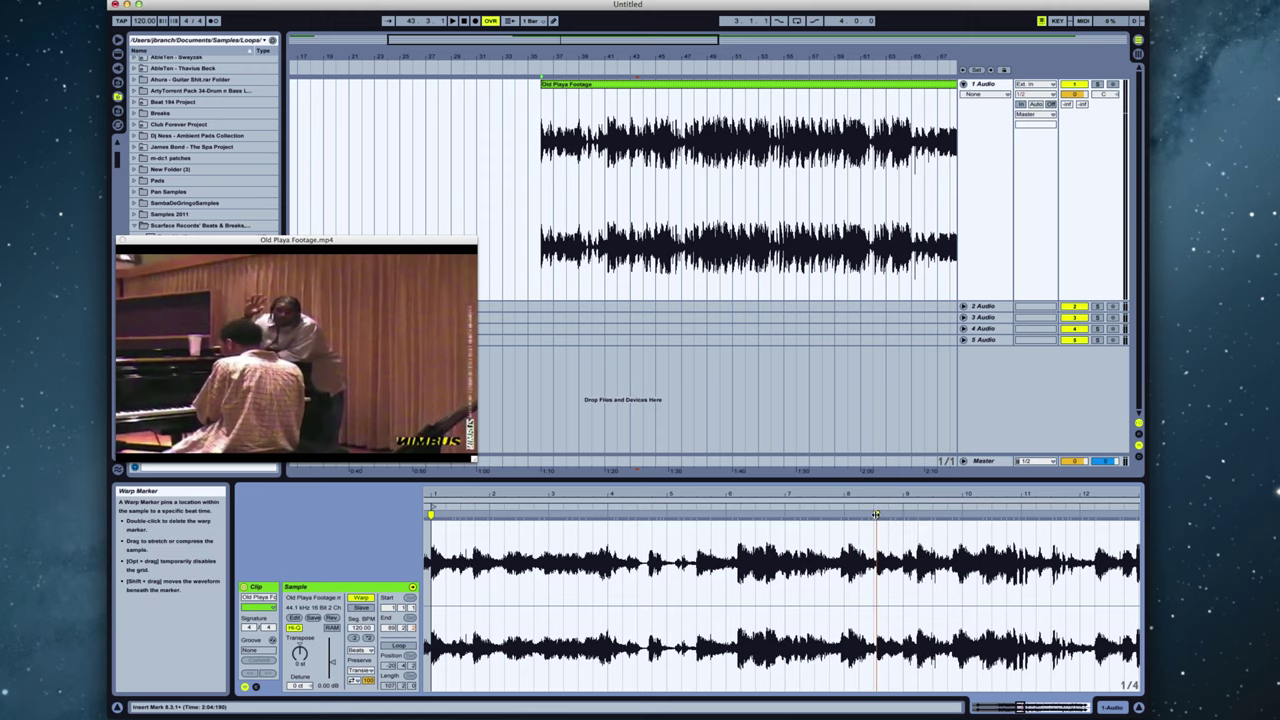
{"action": "left_click", "coordinate": [668, 537]}
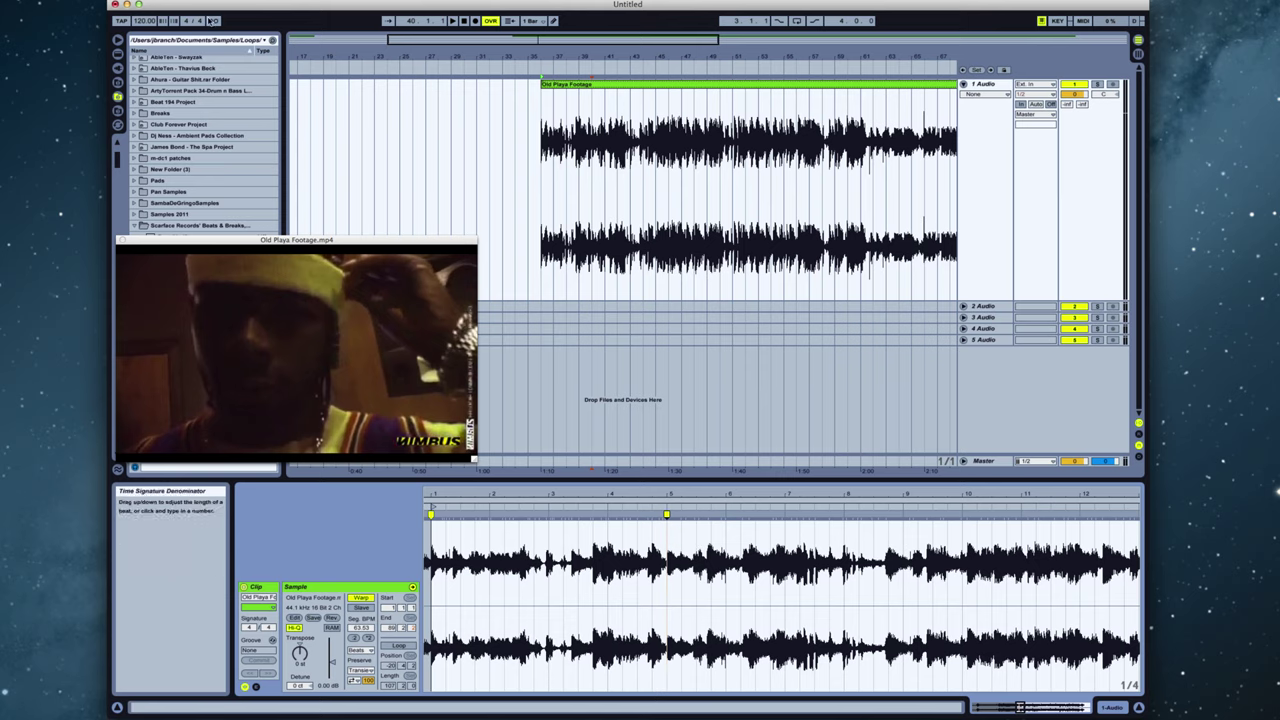
{"action": "key", "text": "space"}
{"action": "left_click", "coordinate": [212, 20]}
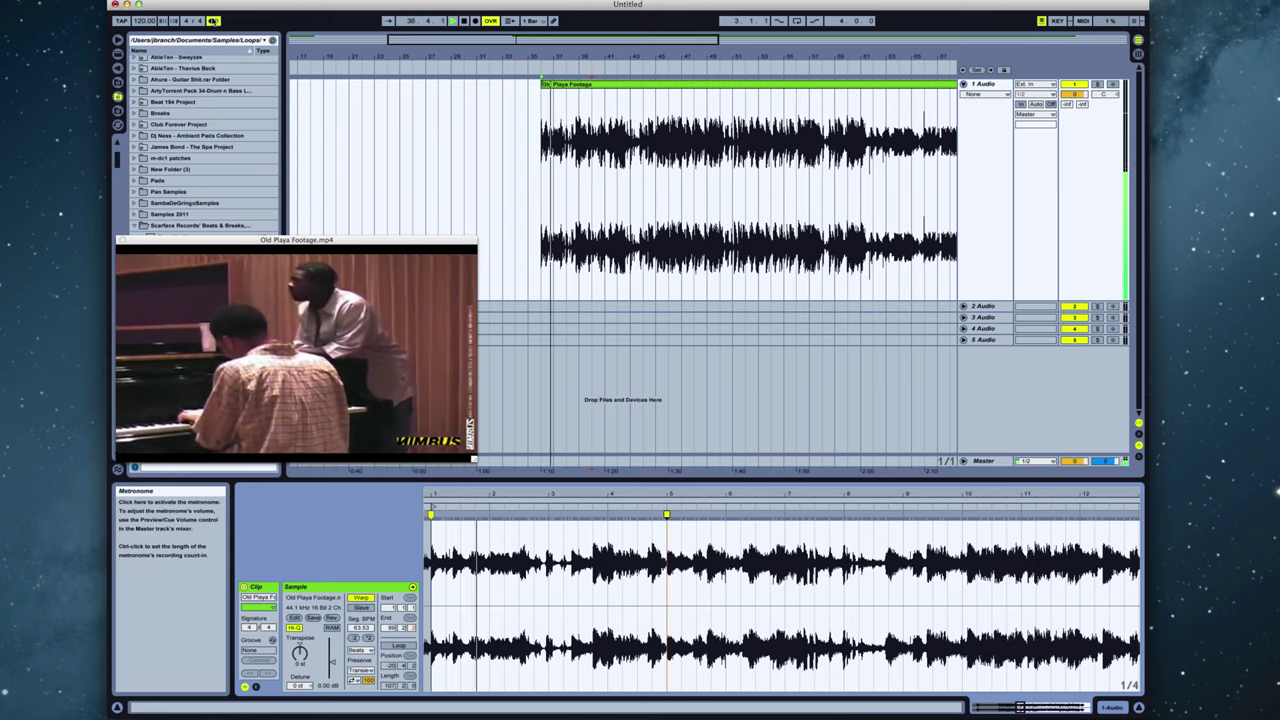
{"action": "key", "text": "plus"}
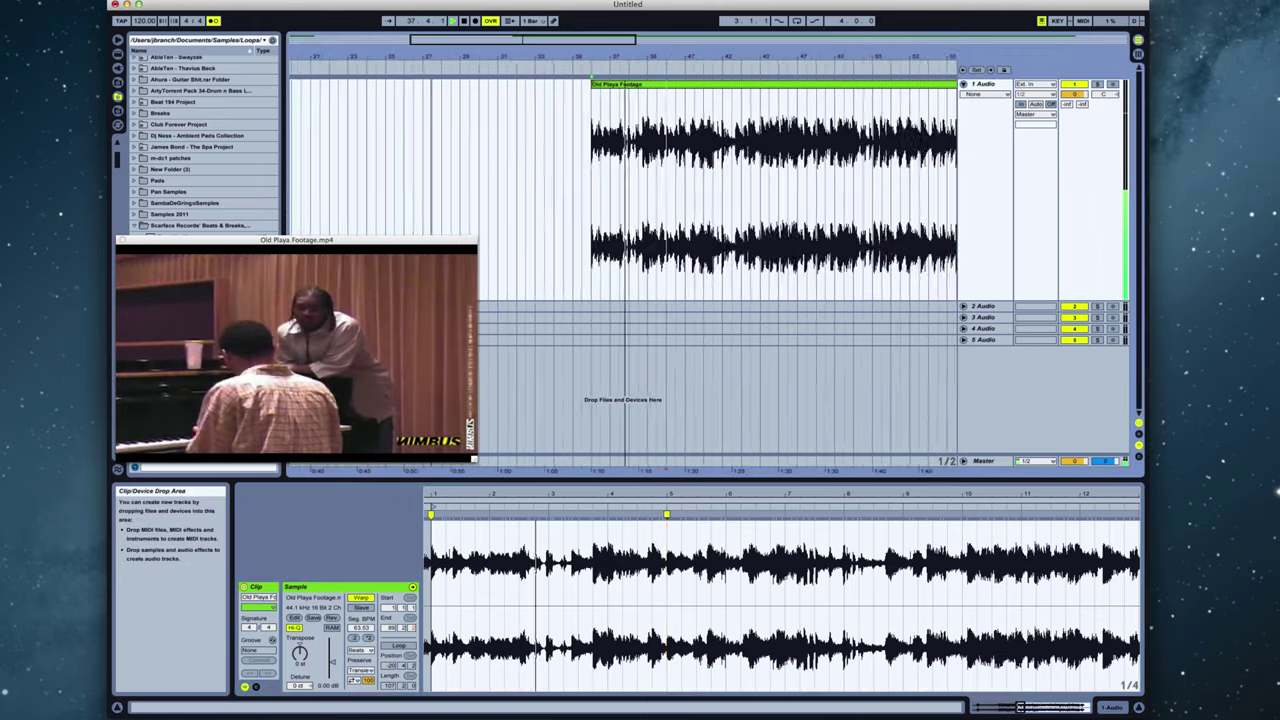
{"action": "key", "text": "plus"}
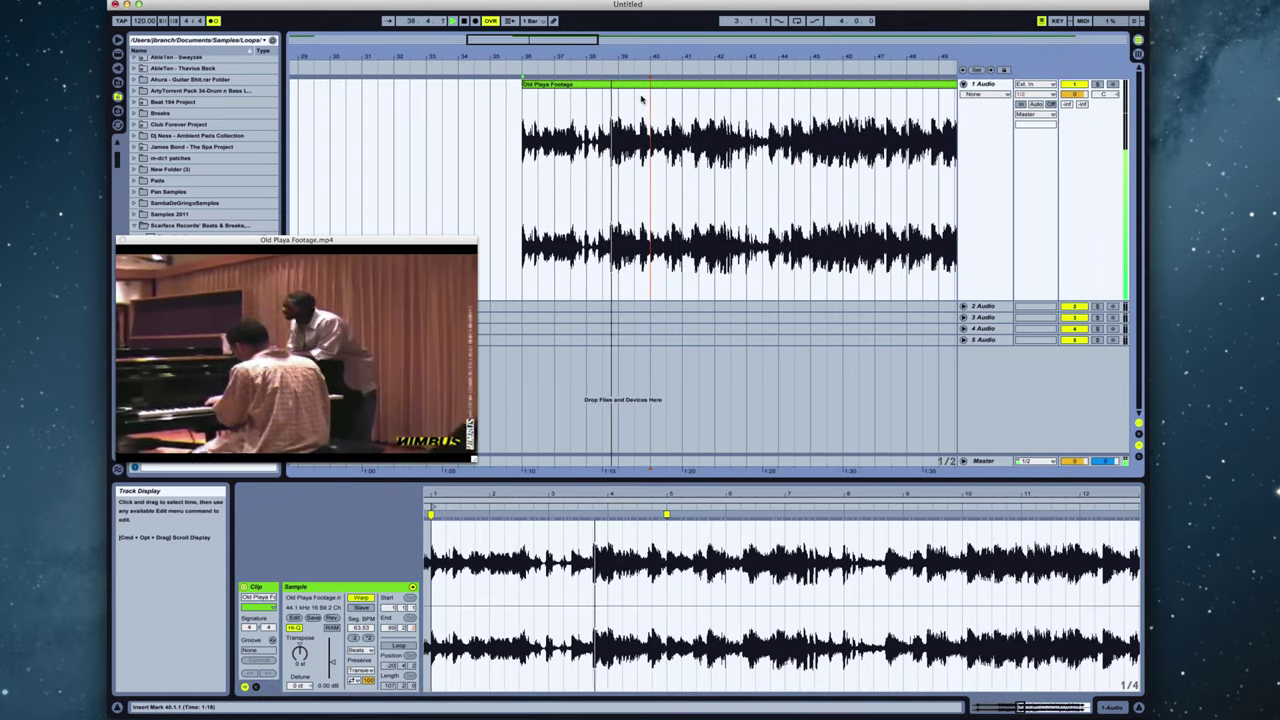
{"action": "left_click", "coordinate": [647, 96]}
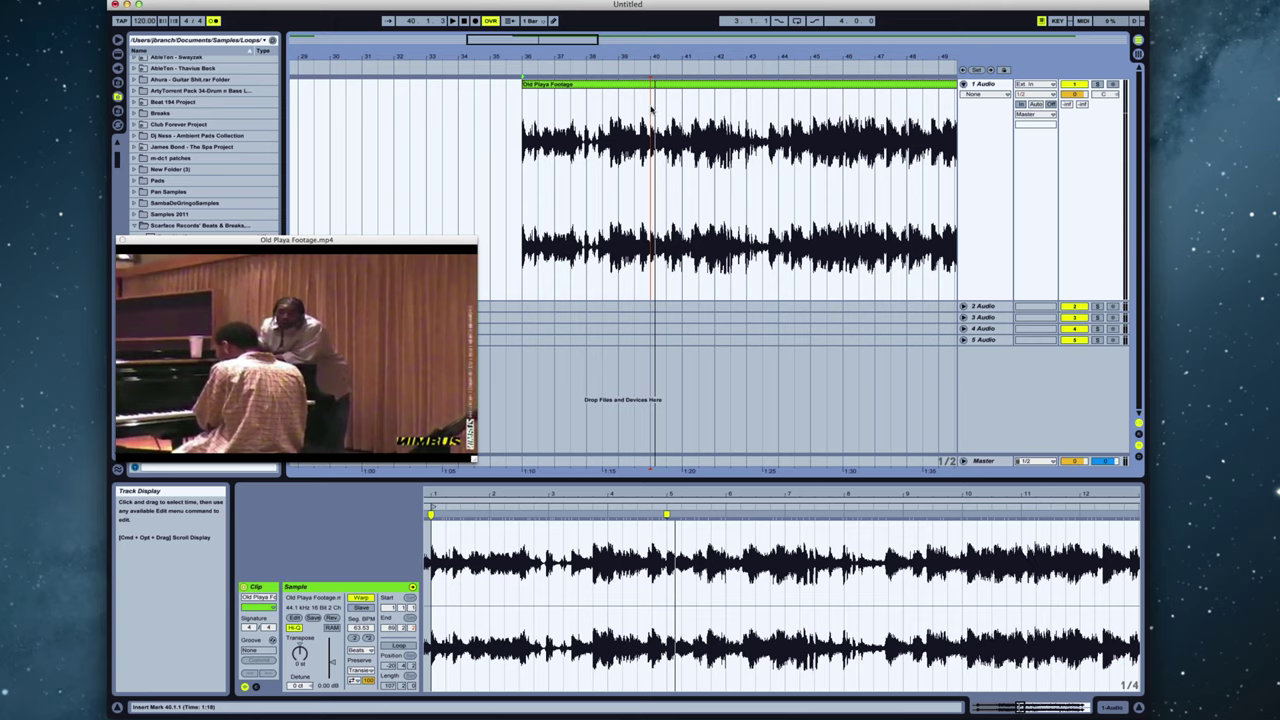
Step: Split the footage clip at bar 40 and move the long part earlier in the arrangement
{"action": "key", "text": "space"}
{"action": "key", "text": "super+e"}
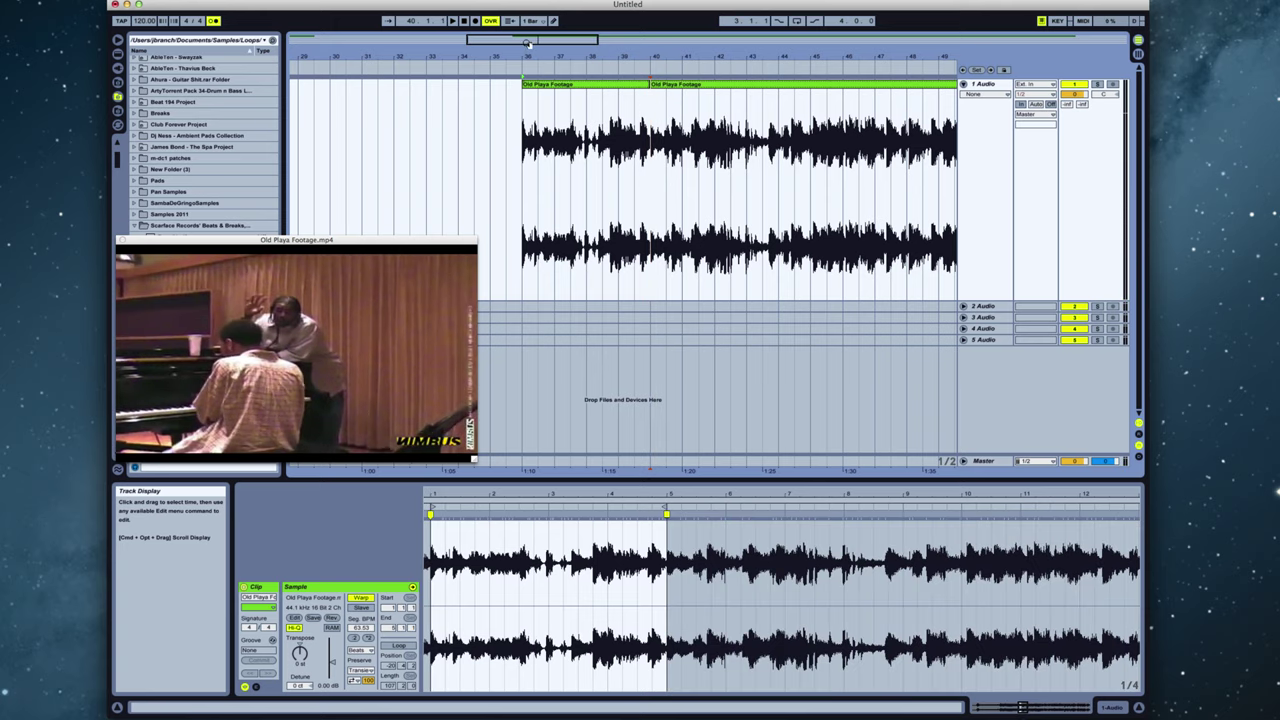
{"action": "left_click_drag", "start_coordinate": [520, 43], "coordinate": [520, 15]}
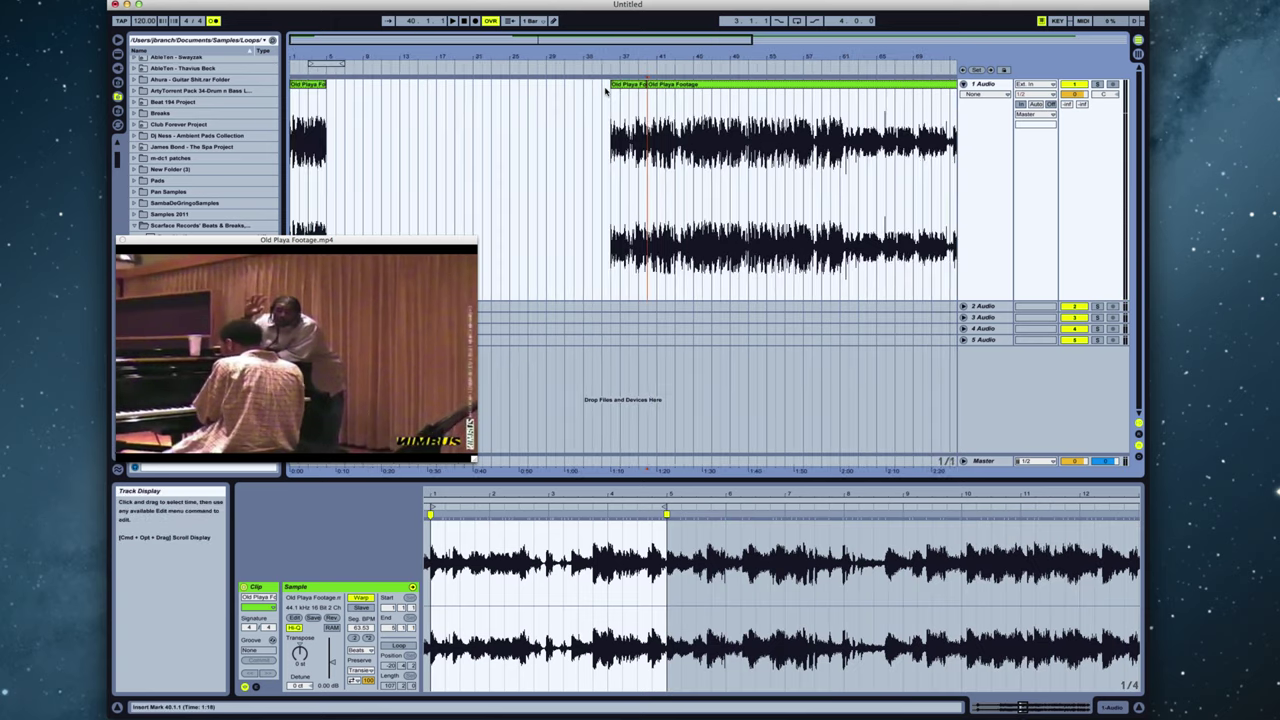
{"action": "left_click_drag", "start_coordinate": [628, 84], "coordinate": [380, 84]}
{"action": "left_click_drag", "start_coordinate": [380, 40], "coordinate": [460, 40]}
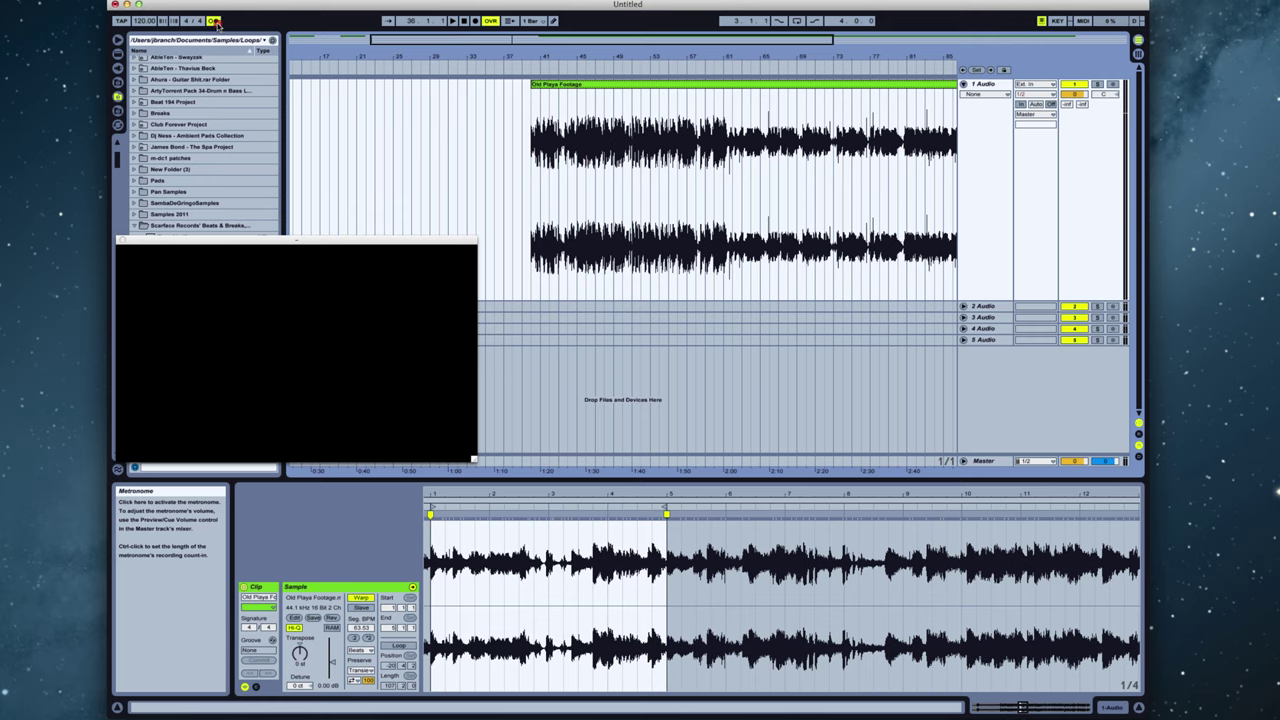
Step: Play the long footage clip from bar 43, zoomed in around bars 41–51
{"action": "left_click_drag", "start_coordinate": [484, 45], "coordinate": [480, 85]}
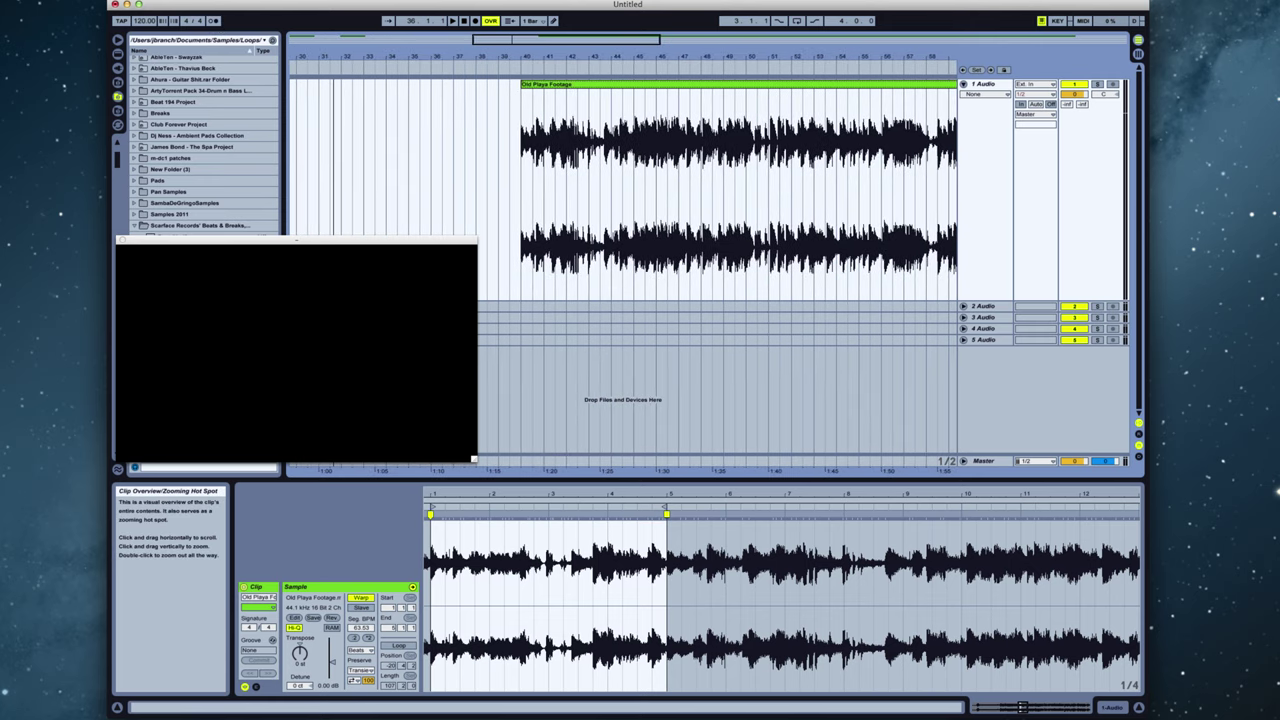
{"action": "left_click", "coordinate": [586, 105]}
{"action": "key", "text": "space"}
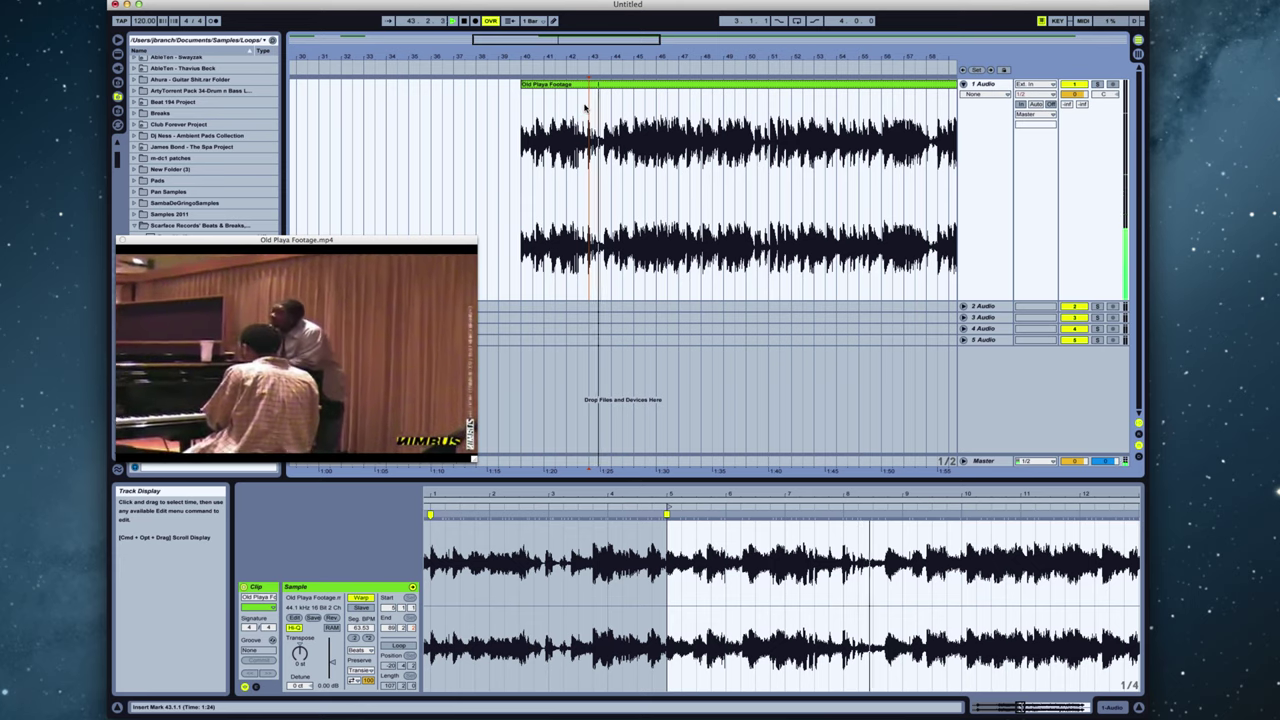
{"action": "left_click_drag", "start_coordinate": [585, 42], "coordinate": [585, 80]}
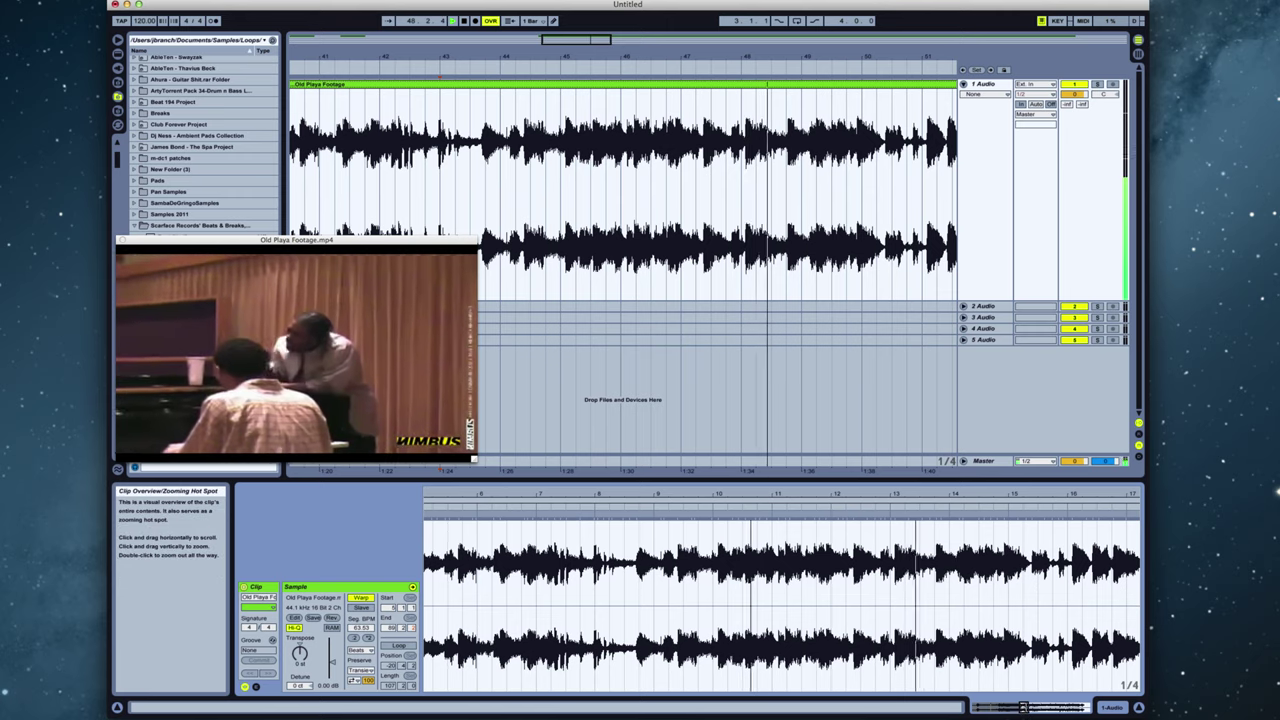
Step: Add a warp marker at the clip's downbeat and set it as 1.1.1
{"action": "left_click", "coordinate": [685, 157]}
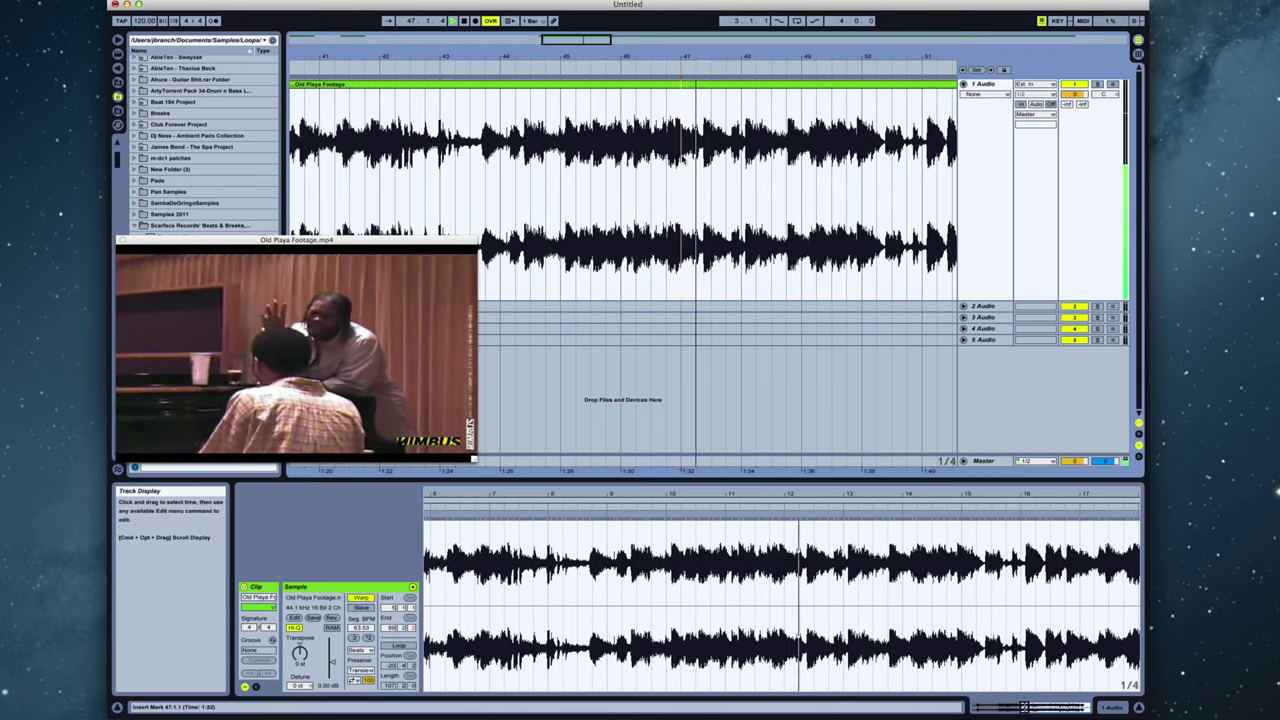
{"action": "left_click", "coordinate": [806, 517]}
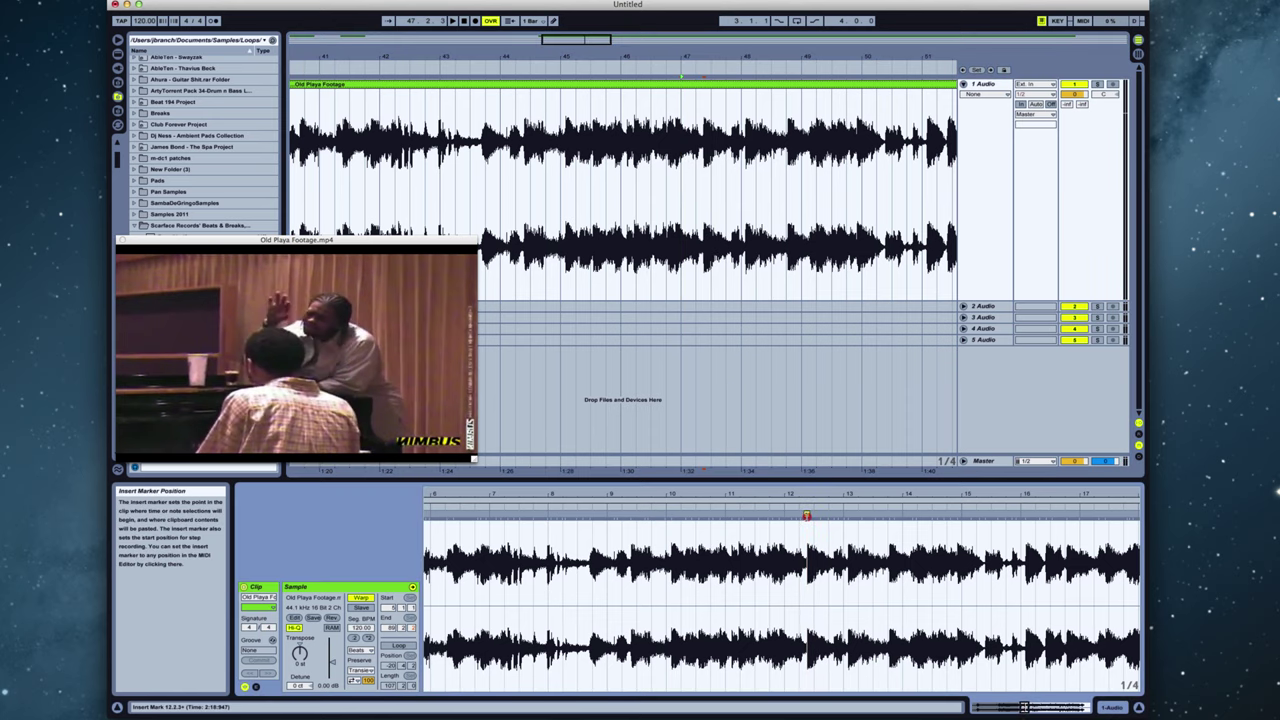
{"action": "double_click", "coordinate": [806, 514]}
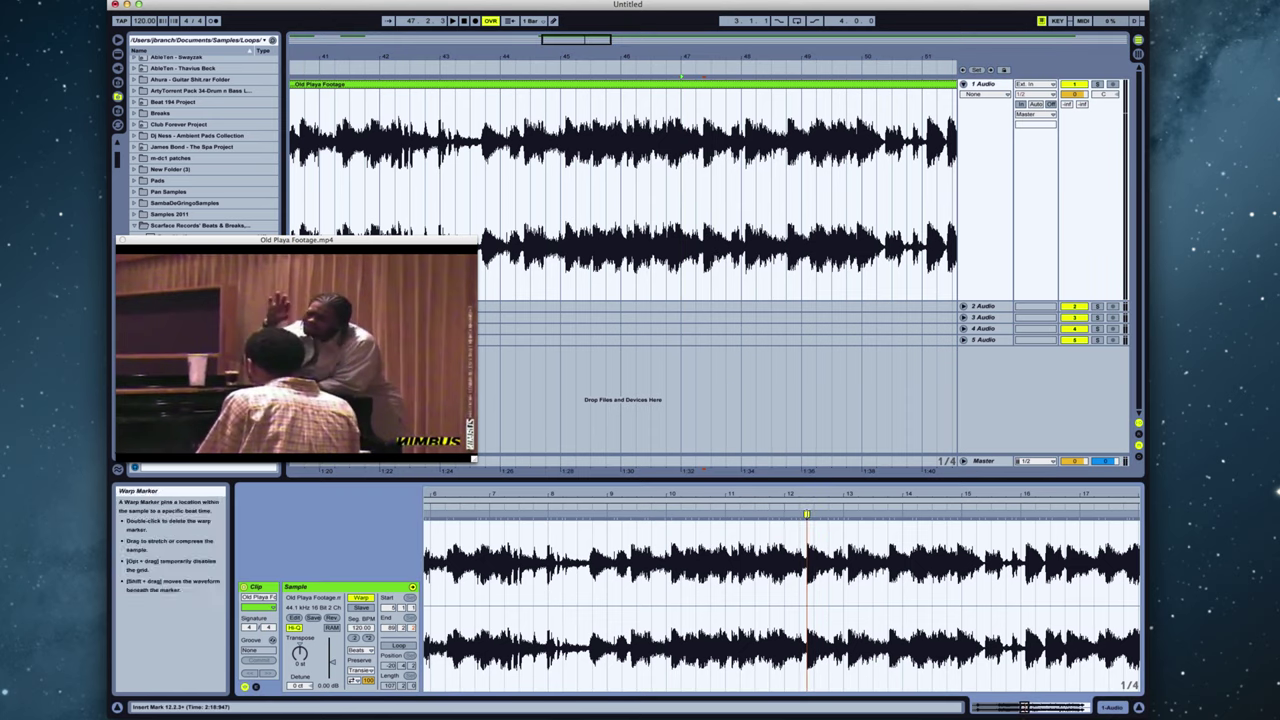
{"action": "right_click", "coordinate": [806, 514]}
{"action": "left_click", "coordinate": [857, 626]}
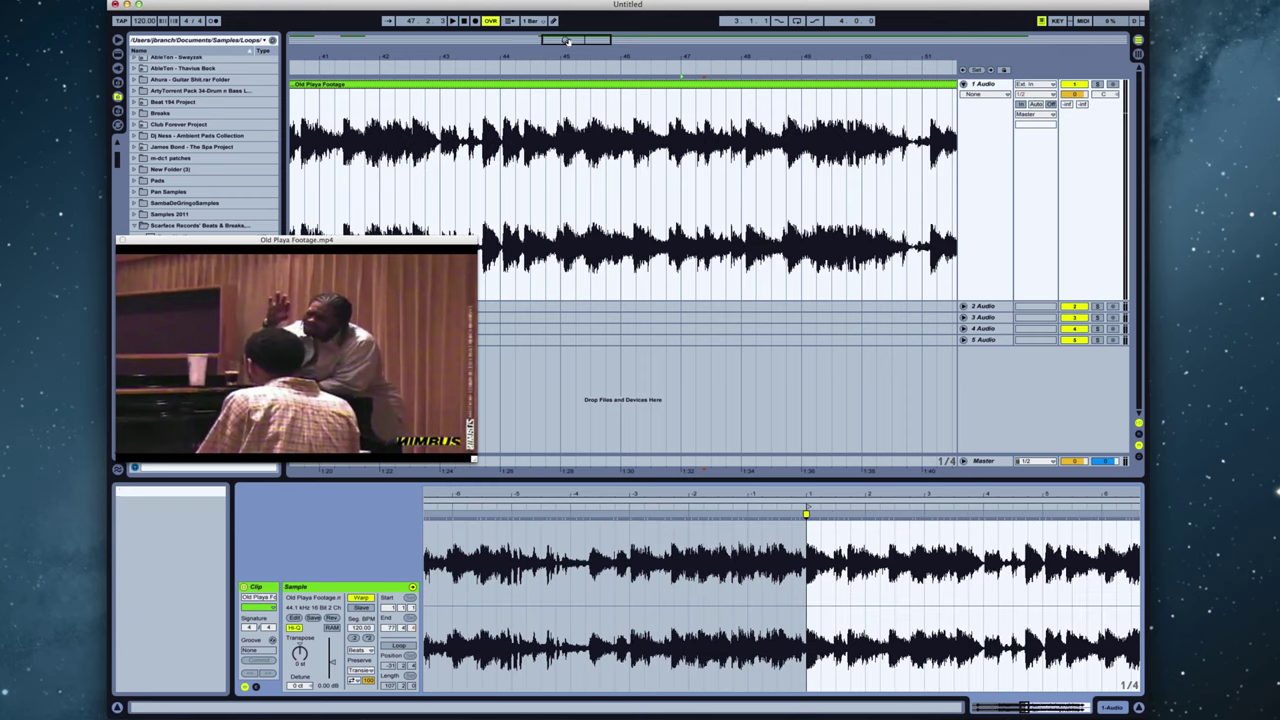
Step: Zoom out to bars 38–53 and mark the cut point in the long clip near bar 44
{"action": "left_click_drag", "start_coordinate": [566, 41], "coordinate": [566, 30]}
{"action": "left_click", "coordinate": [719, 190]}
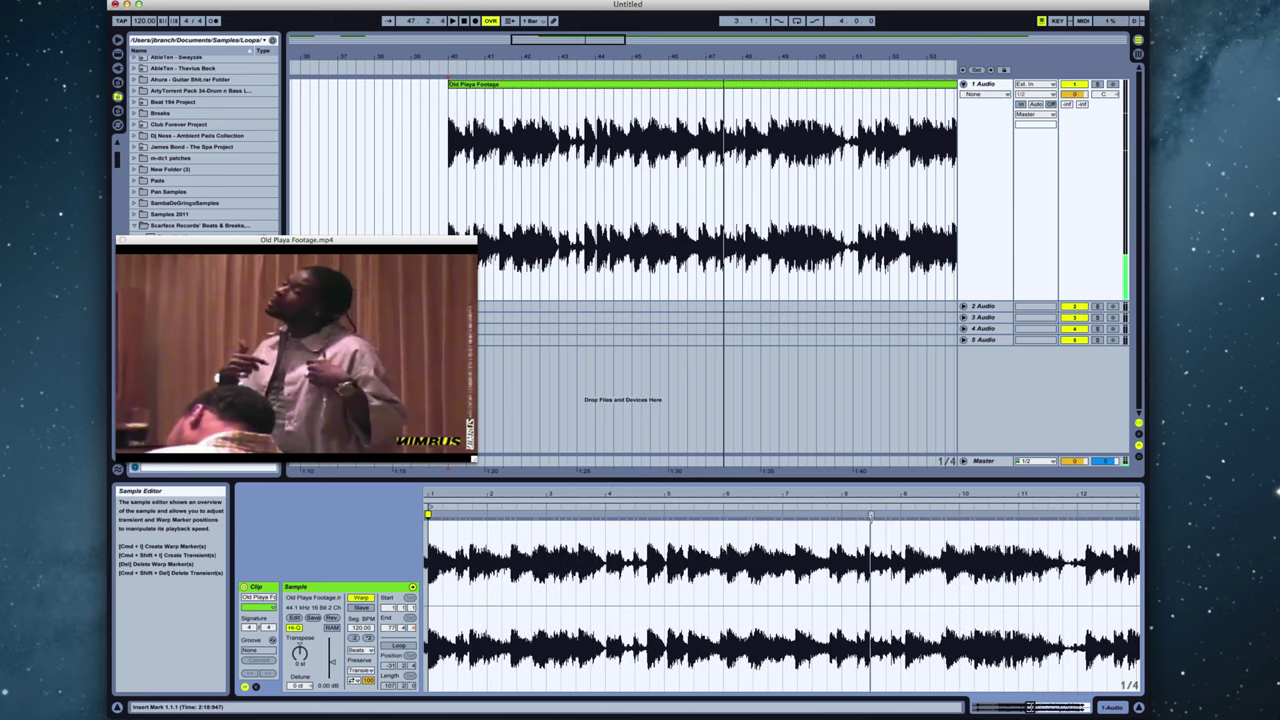
{"action": "left_click", "coordinate": [865, 517]}
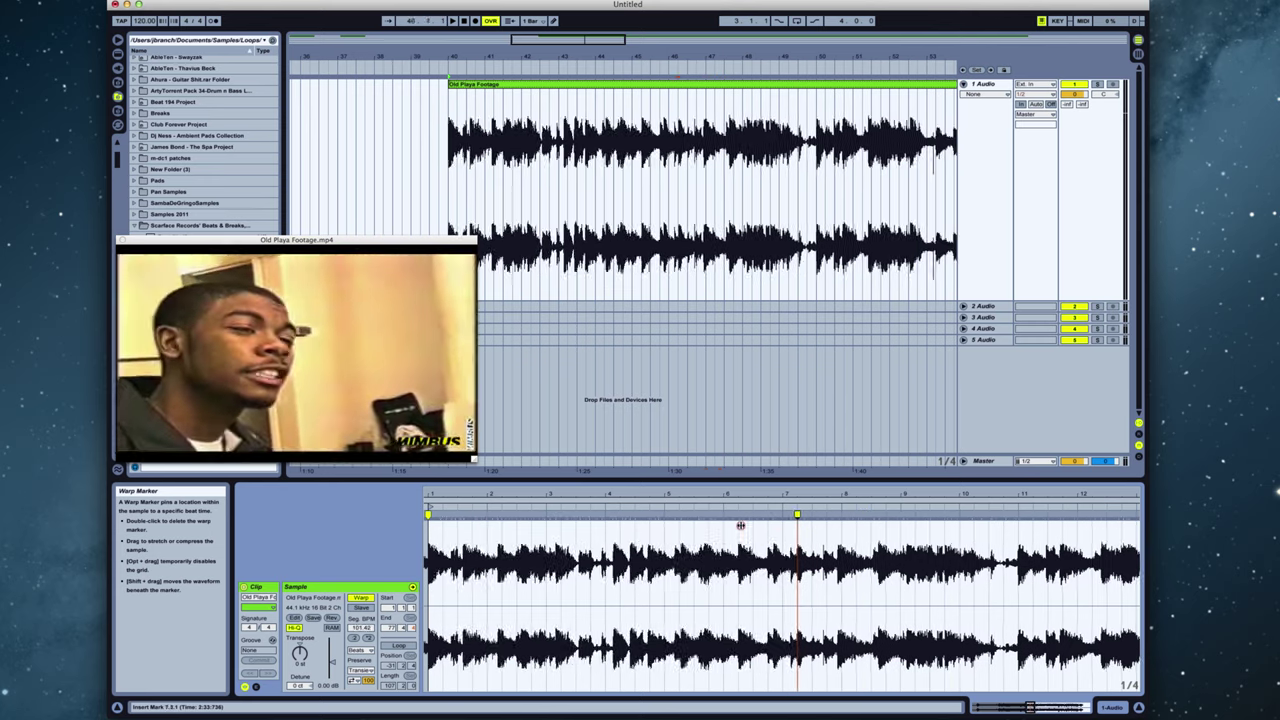
{"action": "left_click", "coordinate": [660, 528]}
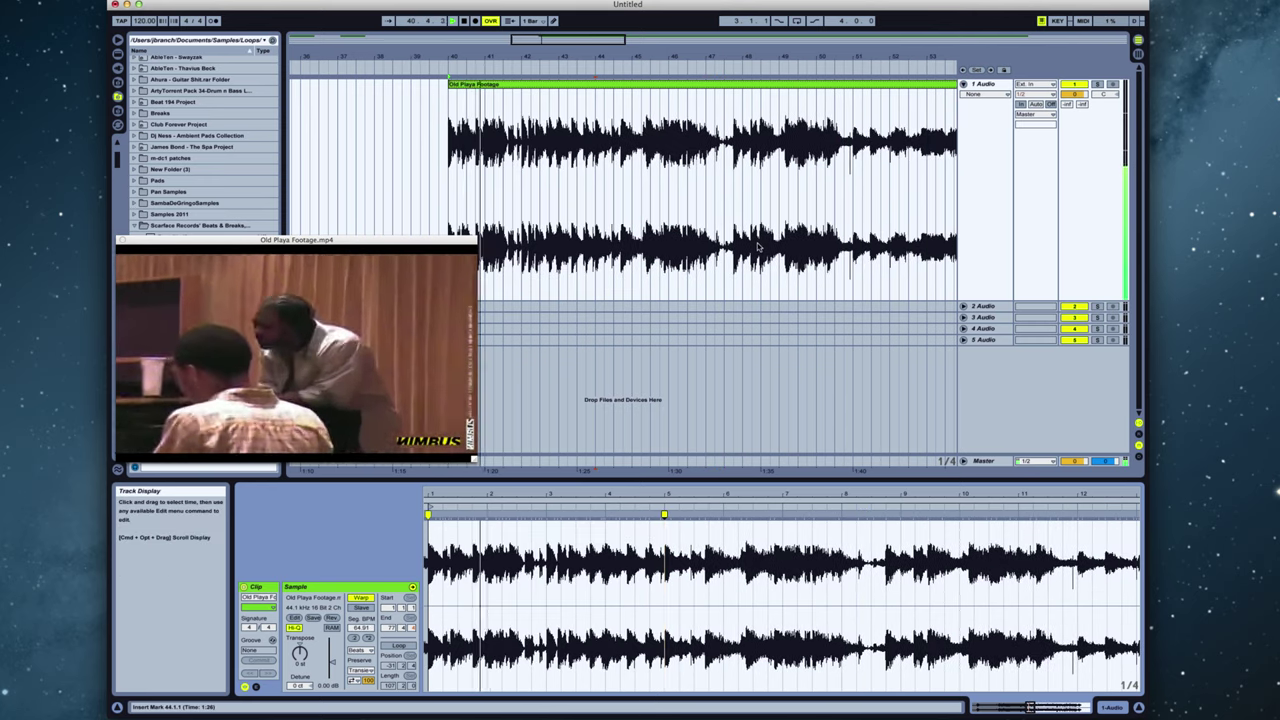
{"action": "left_click", "coordinate": [488, 245]}
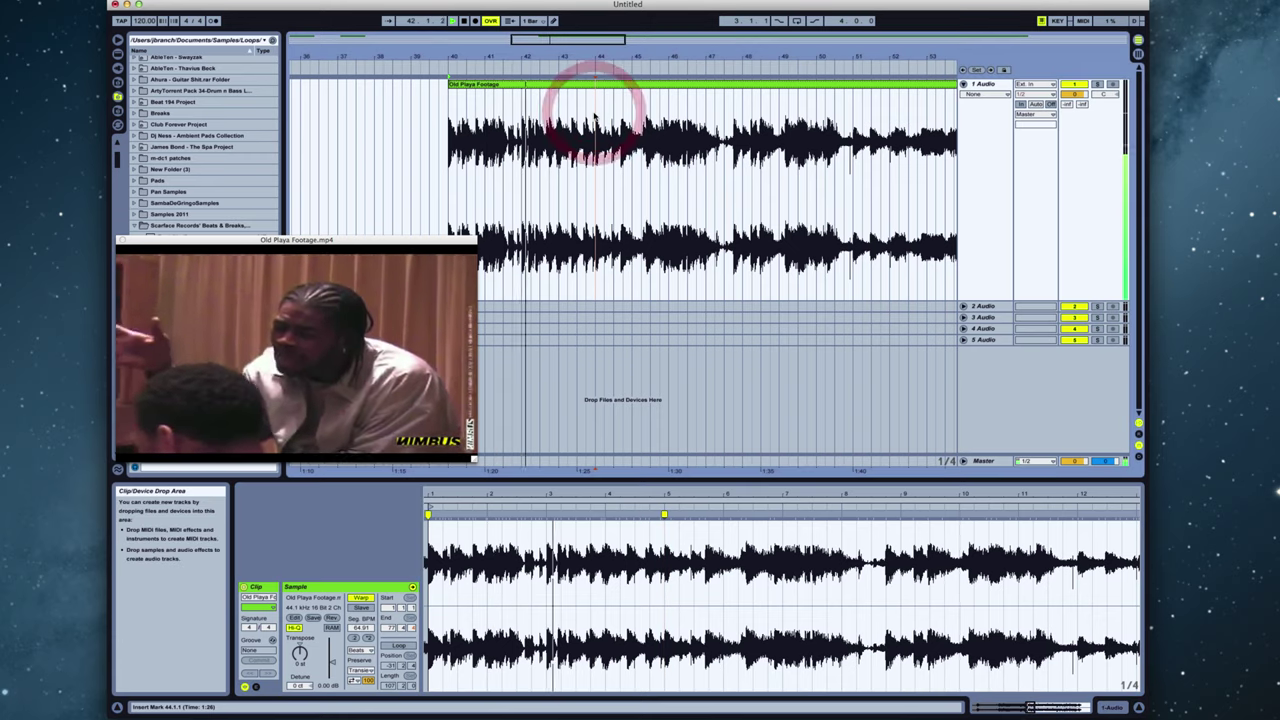
Step: Split at the mark, delete the leftover tail, and move the chorus clip to bar 17
{"action": "key", "text": "space"}
{"action": "key", "text": "super+e"}
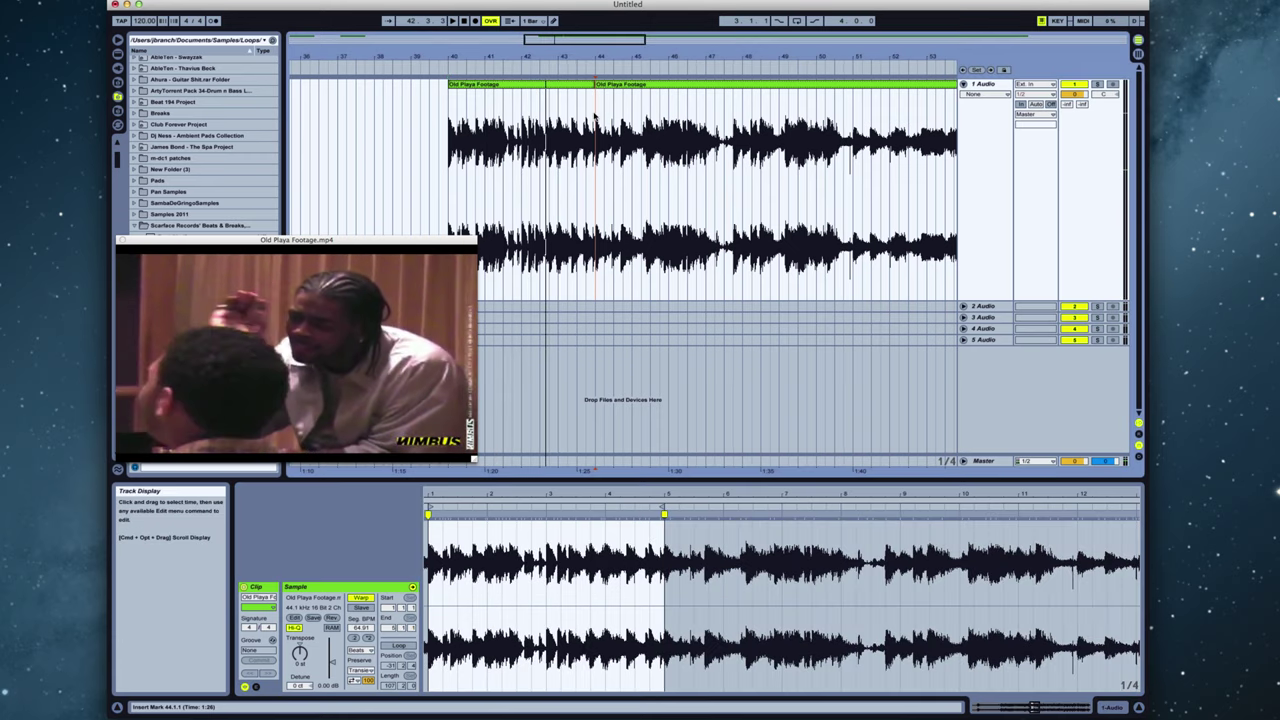
{"action": "left_click", "coordinate": [632, 88]}
{"action": "key", "text": "Delete"}
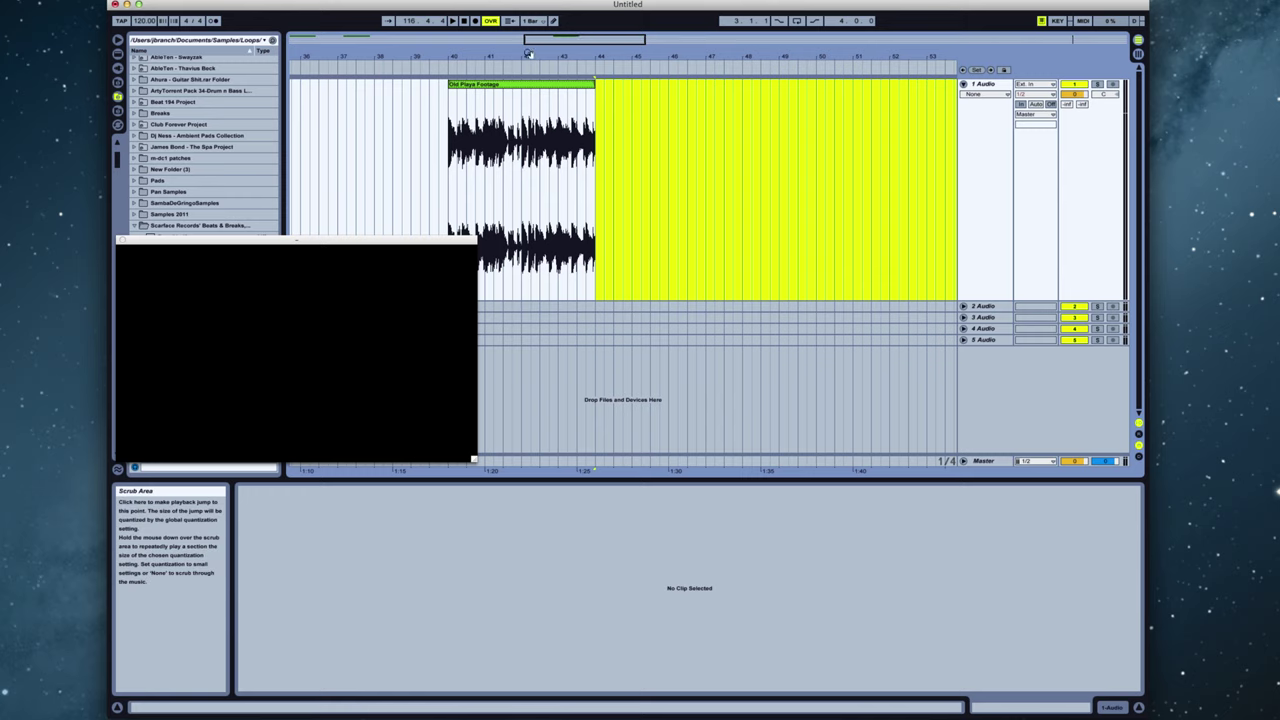
{"action": "left_click_drag", "start_coordinate": [546, 44], "coordinate": [458, 60]}
{"action": "left_click_drag", "start_coordinate": [695, 85], "coordinate": [388, 88]}
{"action": "left_click_drag", "start_coordinate": [522, 36], "coordinate": [378, 41]}
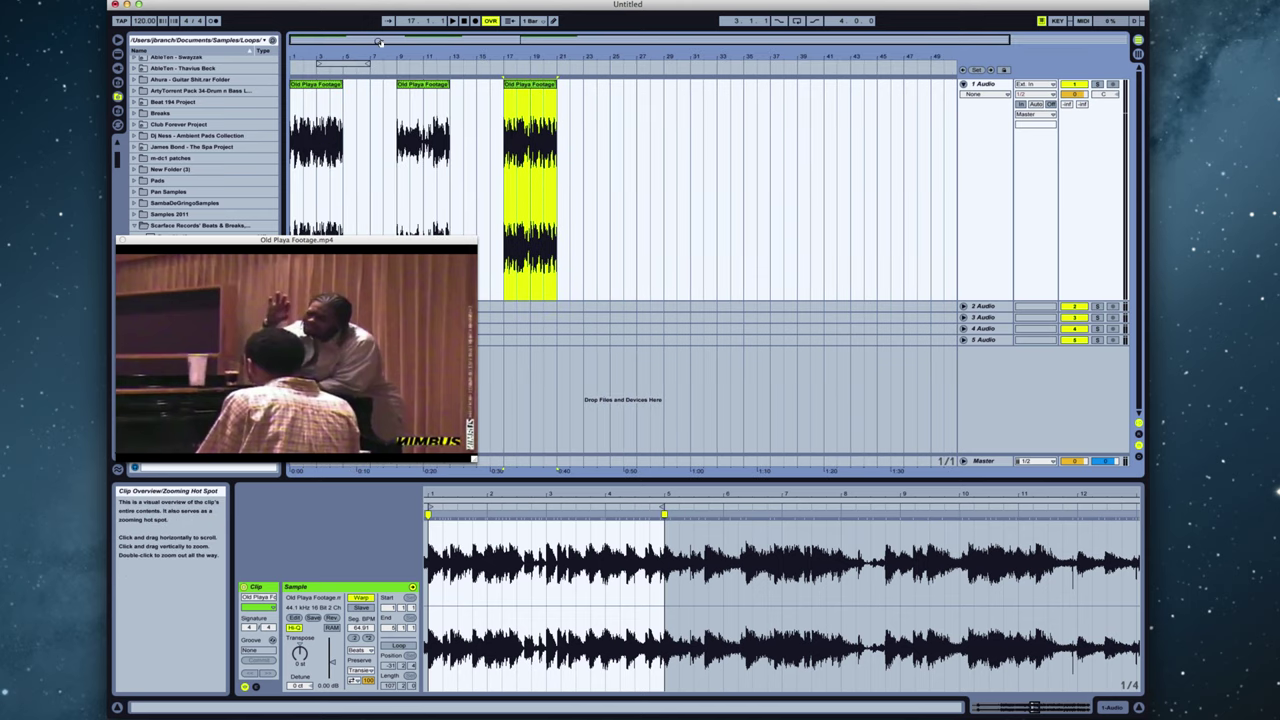
Step: Select all three footage clips and set their warp mode to Re-Pitch
{"action": "left_click", "coordinate": [423, 84], "text": "shift"}
{"action": "left_click", "coordinate": [329, 84], "text": "shift"}
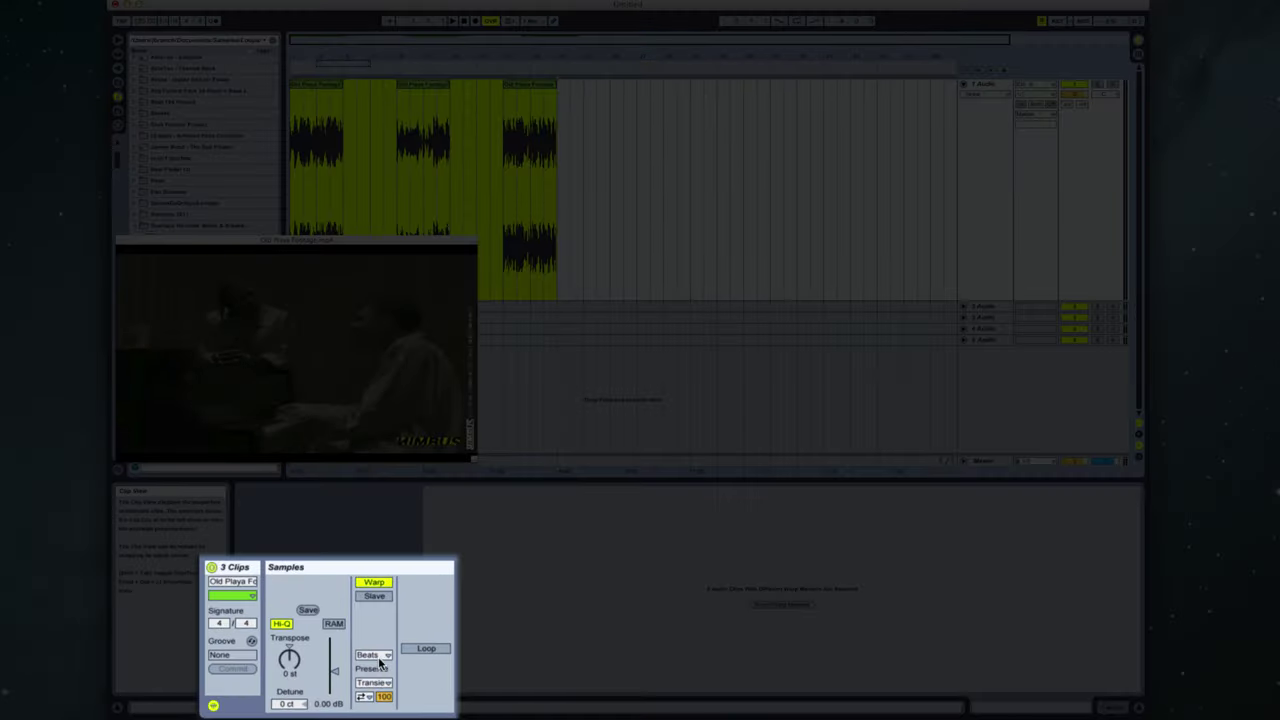
{"action": "left_click", "coordinate": [379, 657]}
{"action": "left_click", "coordinate": [387, 705]}
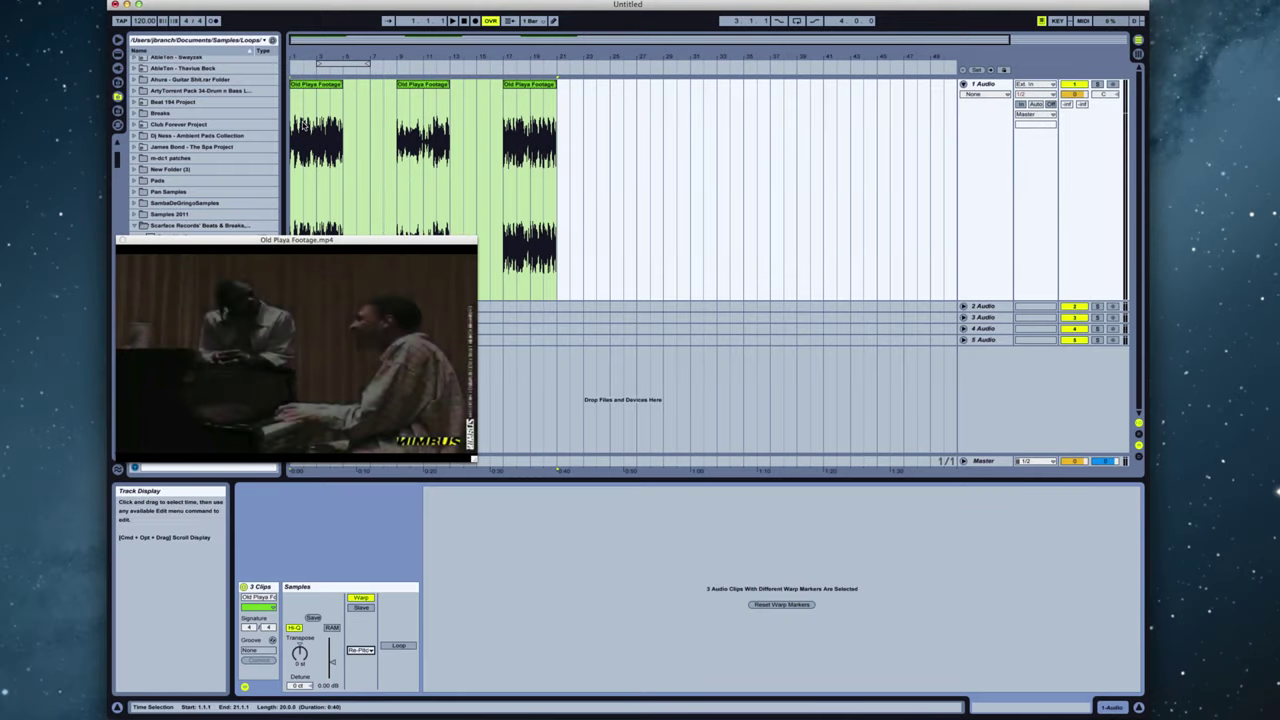
Step: Deselect the clips, start playback, and move the video window to the right side
{"action": "left_click", "coordinate": [461, 22]}
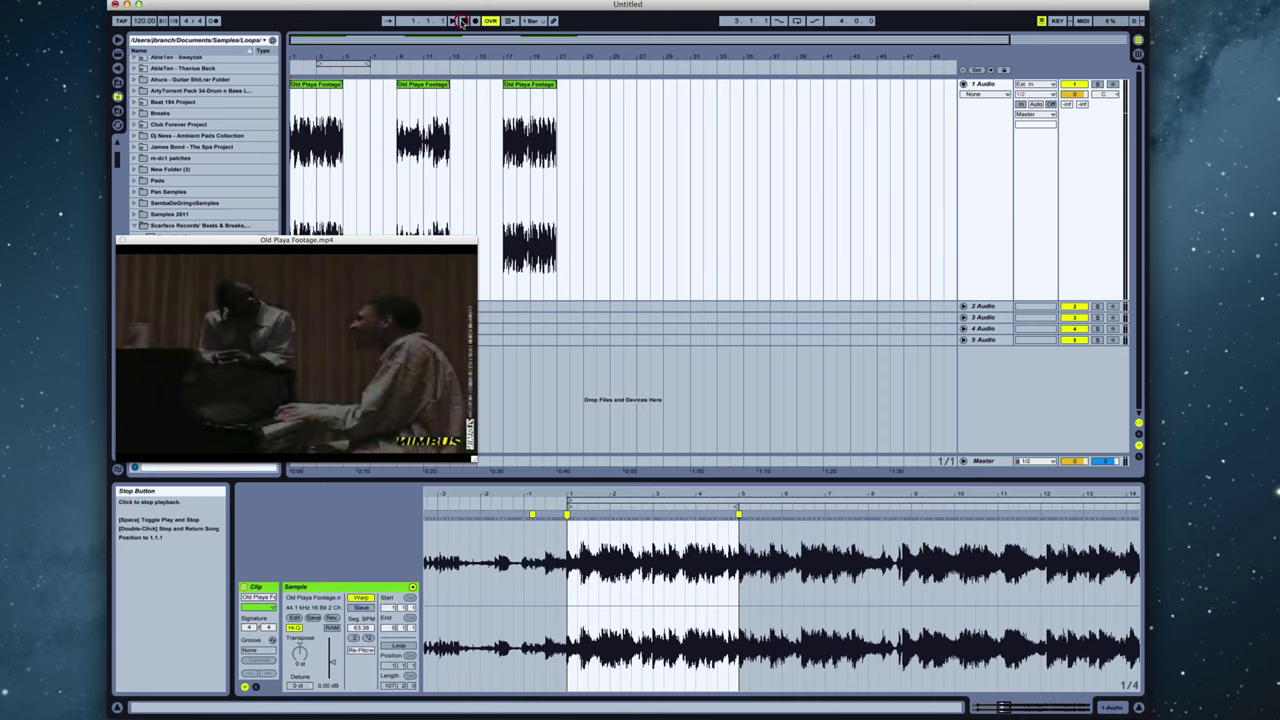
{"action": "key", "text": "space"}
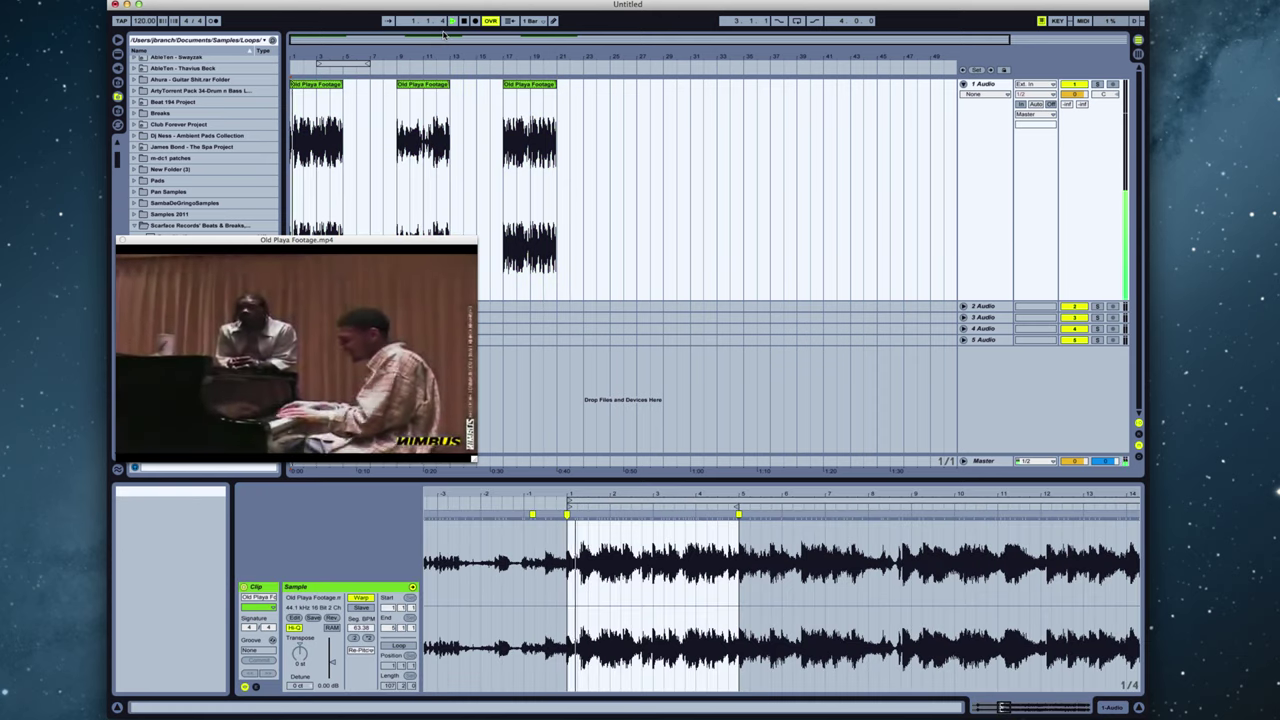
{"action": "left_click_drag", "start_coordinate": [325, 246], "coordinate": [978, 227]}
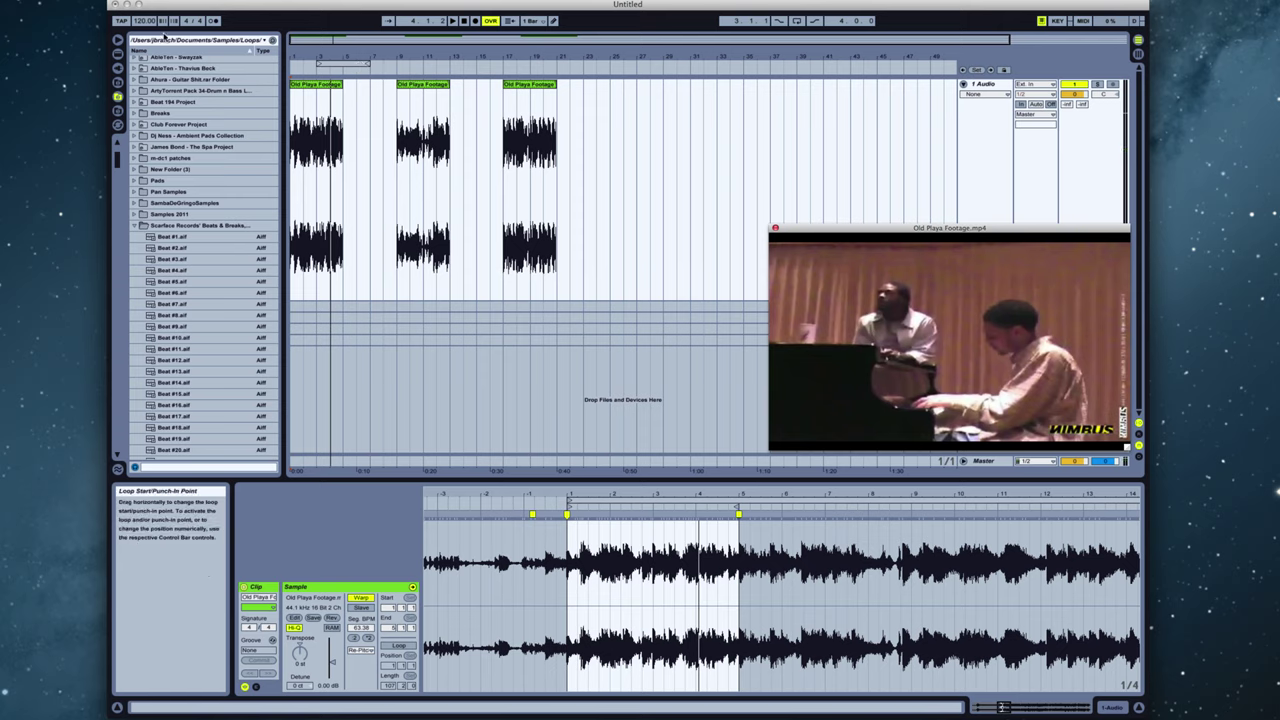
Step: Drag the song tempo down to 83 BPM and play the arrangement from the start
{"action": "left_click_drag", "start_coordinate": [145, 22], "coordinate": [145, 36]}
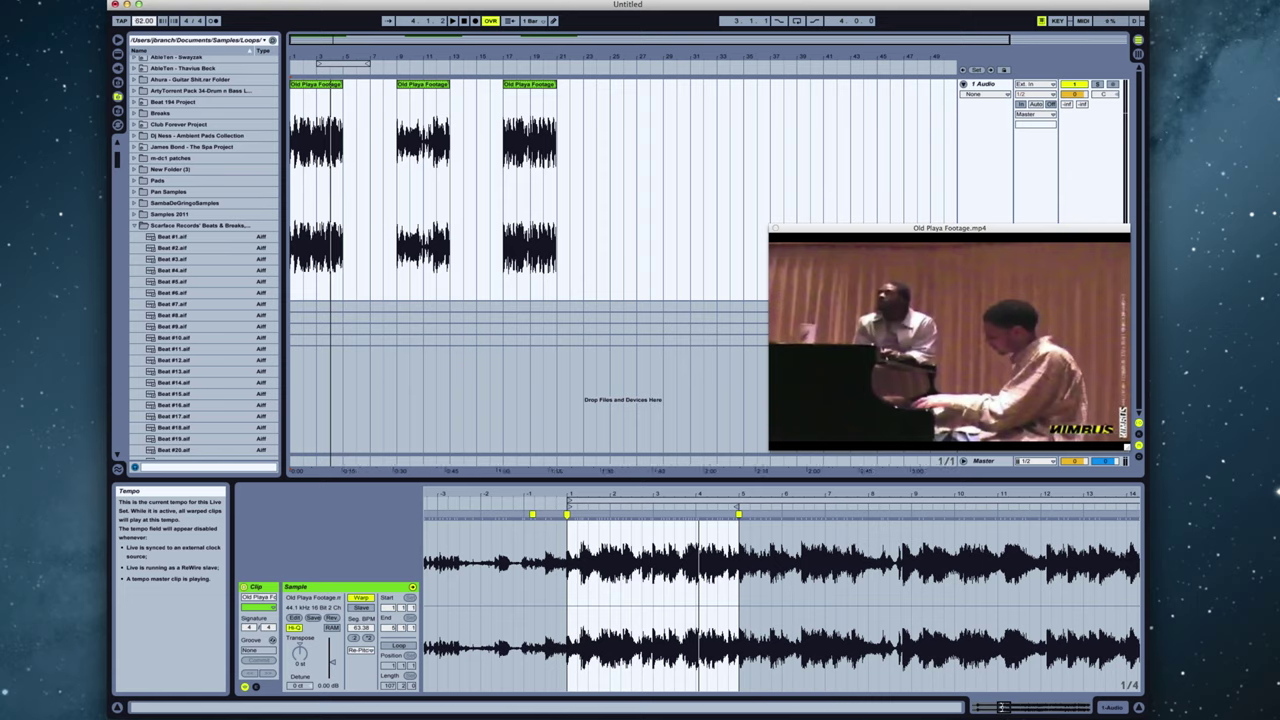
{"action": "left_click", "coordinate": [453, 21]}
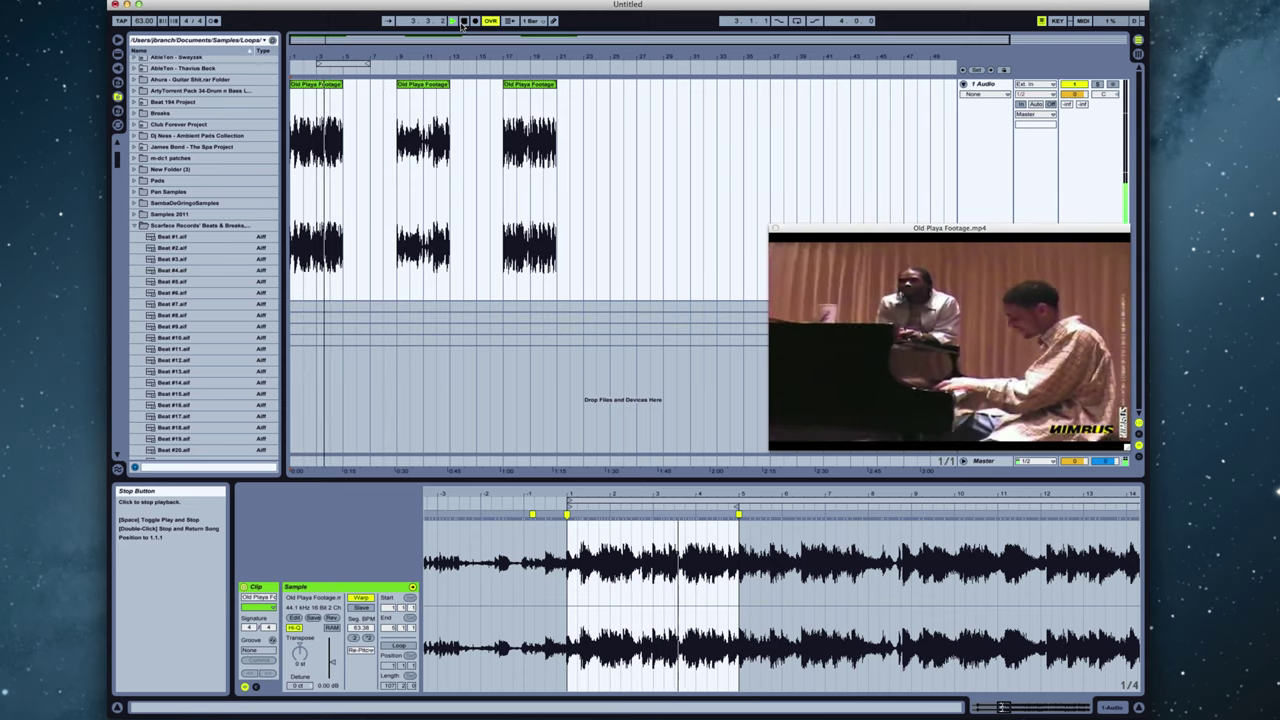
Step: Stop playback, copy the intro clip to bar 5, and zoom in on the first clips
{"action": "left_click_drag", "start_coordinate": [557, 113], "coordinate": [709, 88]}
{"action": "left_click", "coordinate": [313, 85]}
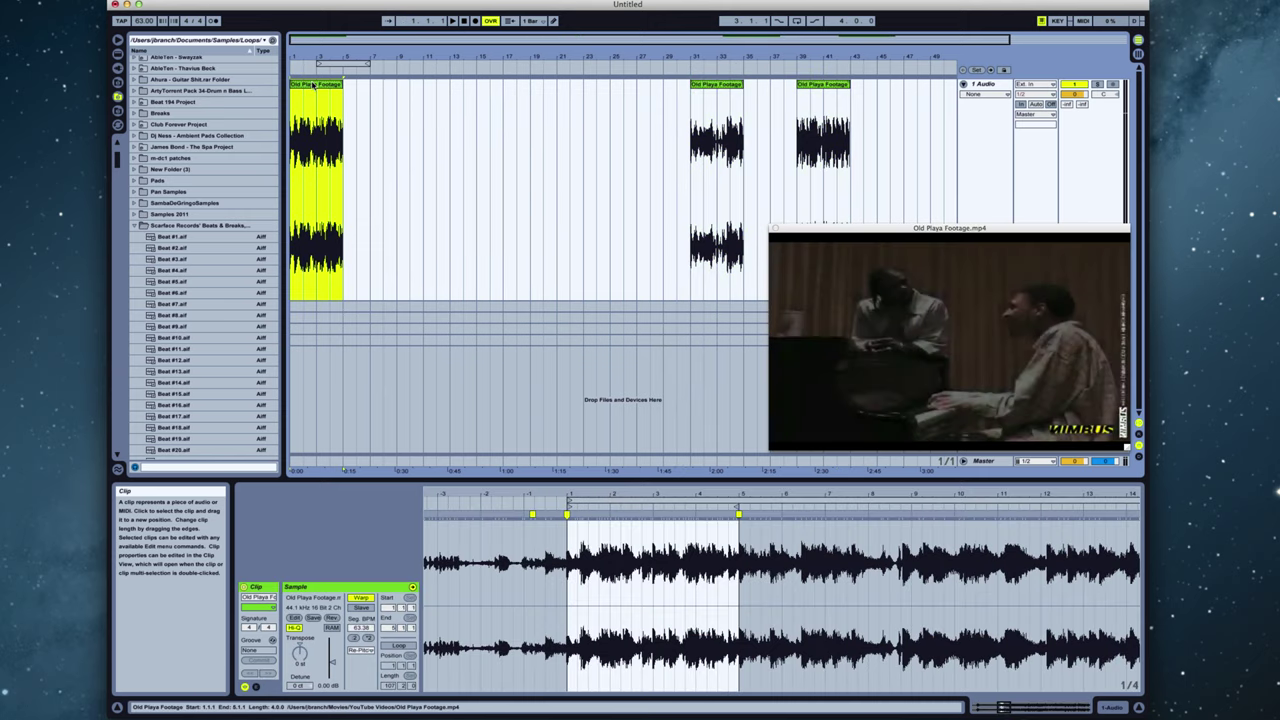
{"action": "left_click", "coordinate": [394, 97]}
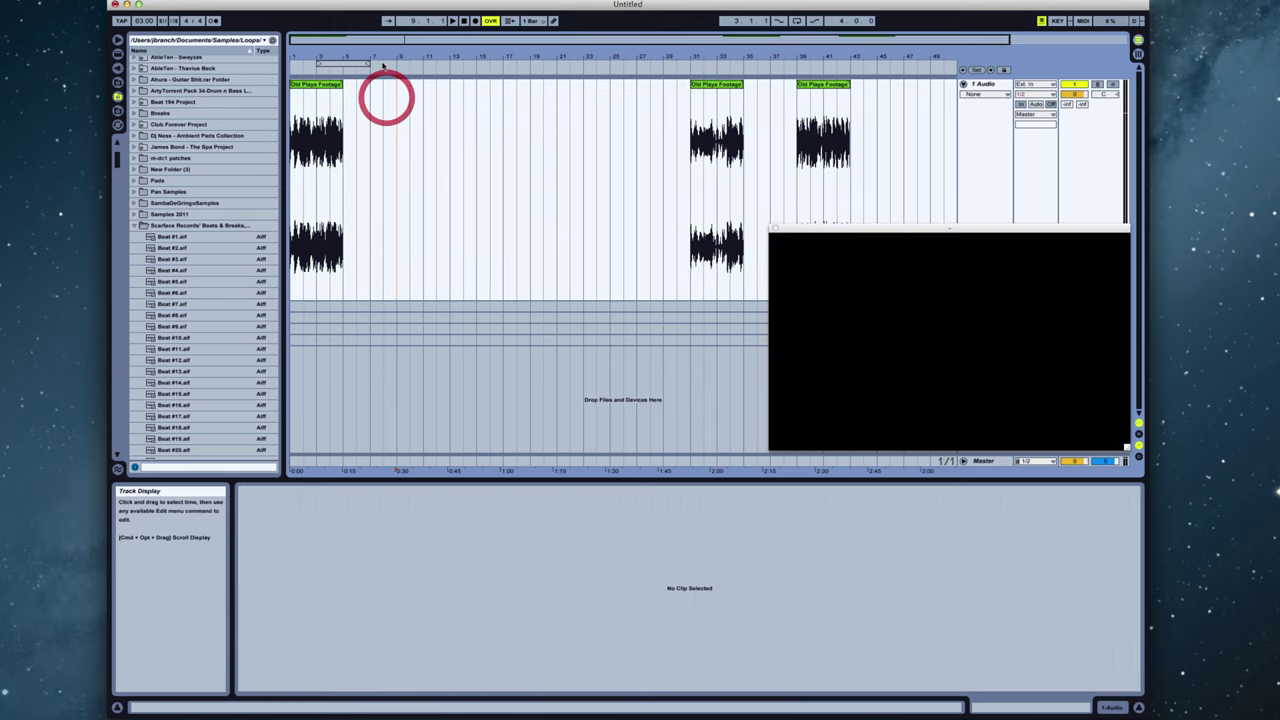
{"action": "double_click", "coordinate": [463, 22]}
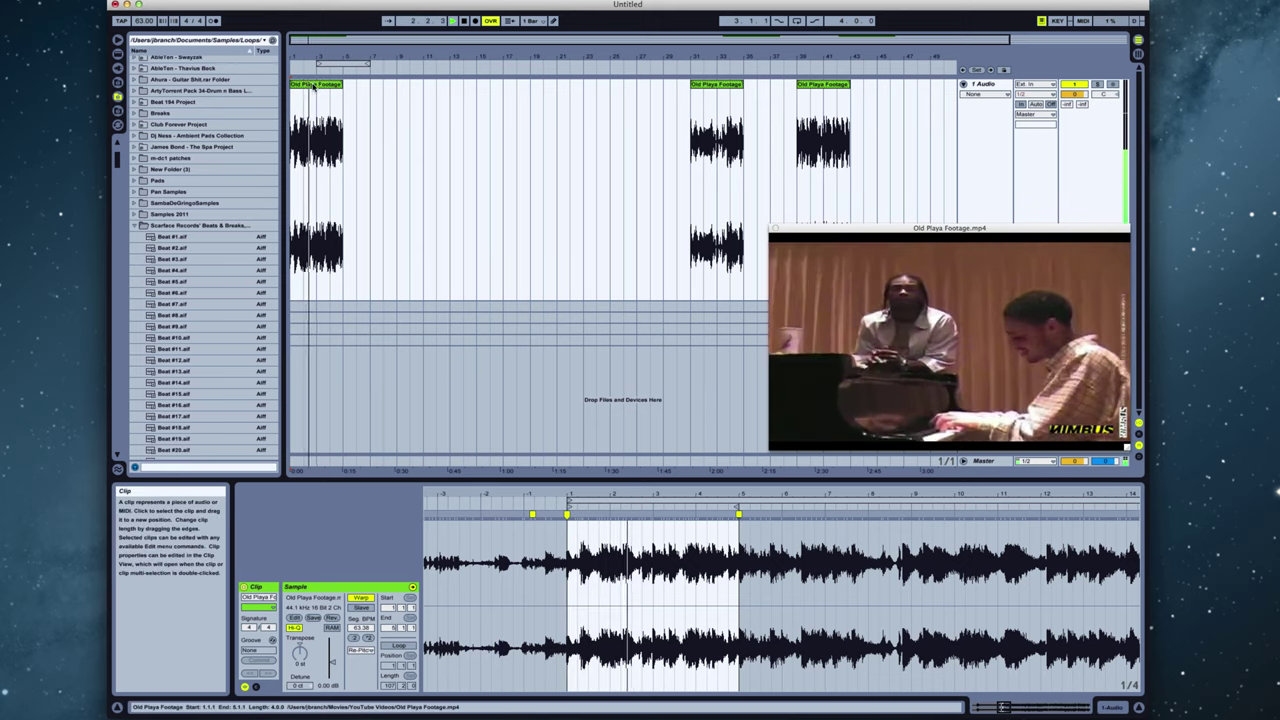
{"action": "left_click_drag", "start_coordinate": [313, 86], "coordinate": [360, 89]}
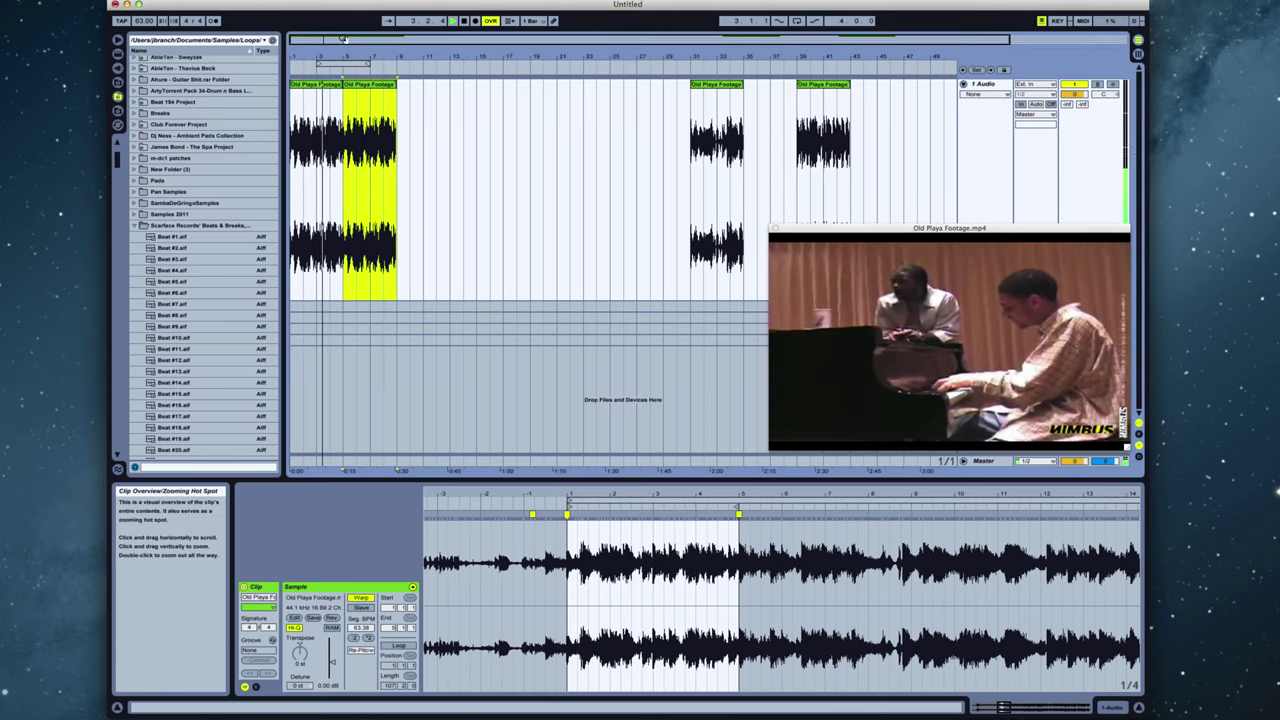
{"action": "left_click_drag", "start_coordinate": [342, 38], "coordinate": [341, 38]}
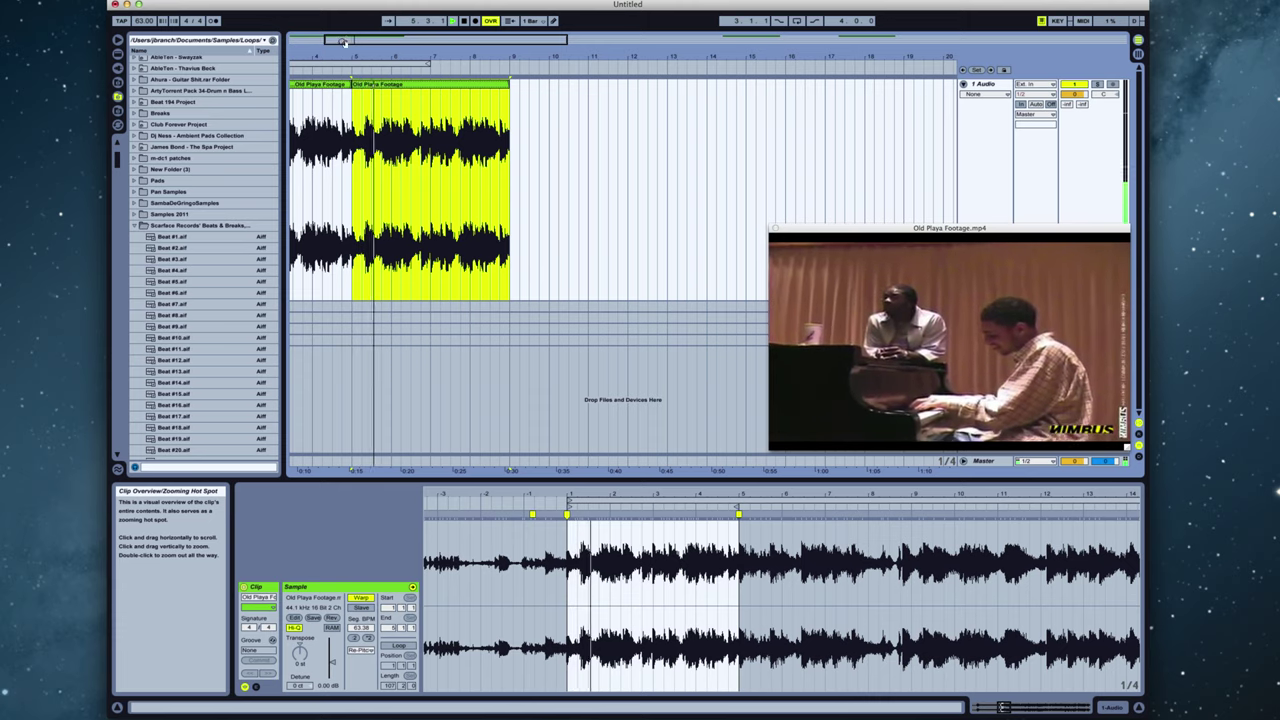
Step: Split the bar 5 copy at bar 7, move the right piece to bar 11, and copy the left piece to bar 9
{"action": "left_click", "coordinate": [404, 97]}
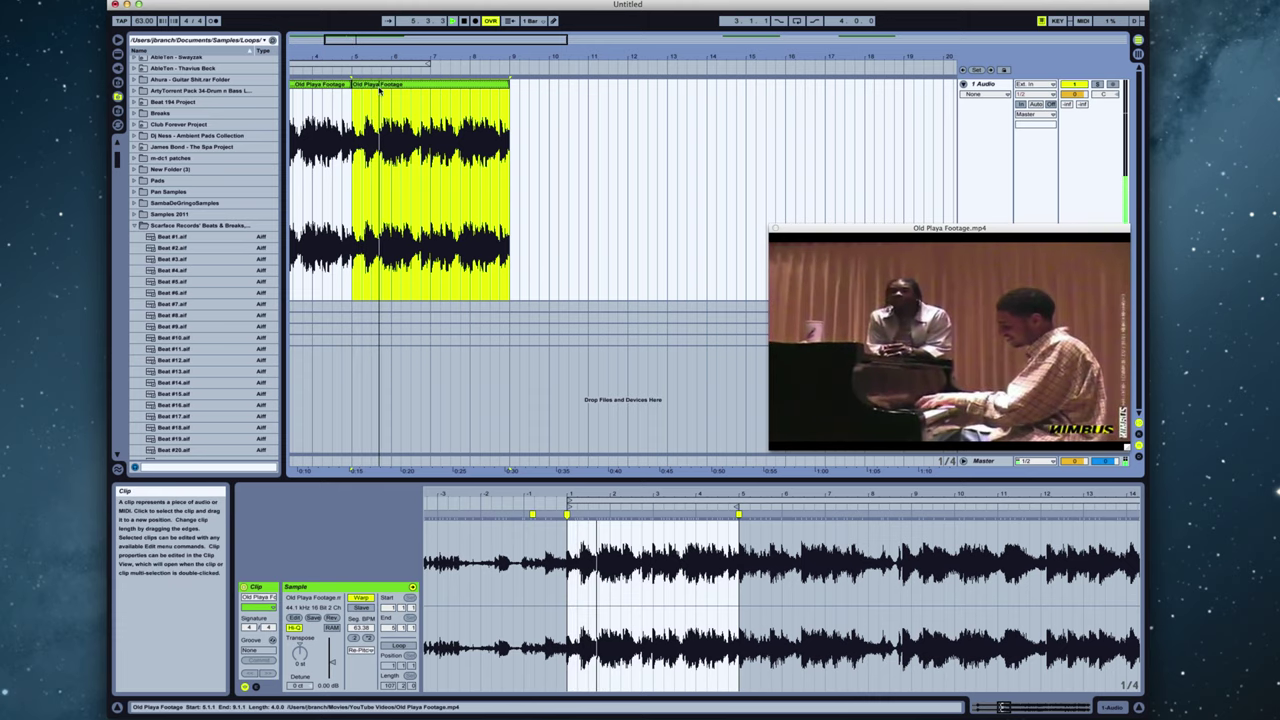
{"action": "left_click", "coordinate": [430, 100]}
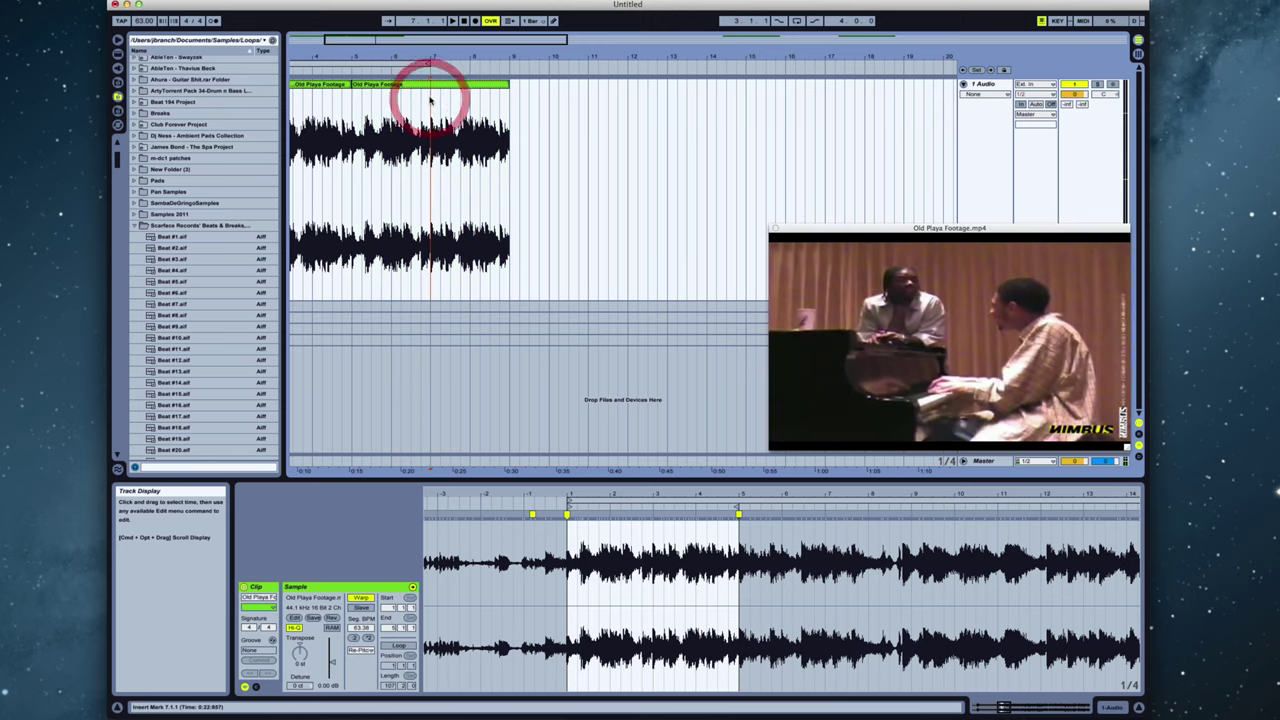
{"action": "key", "text": "super+e"}
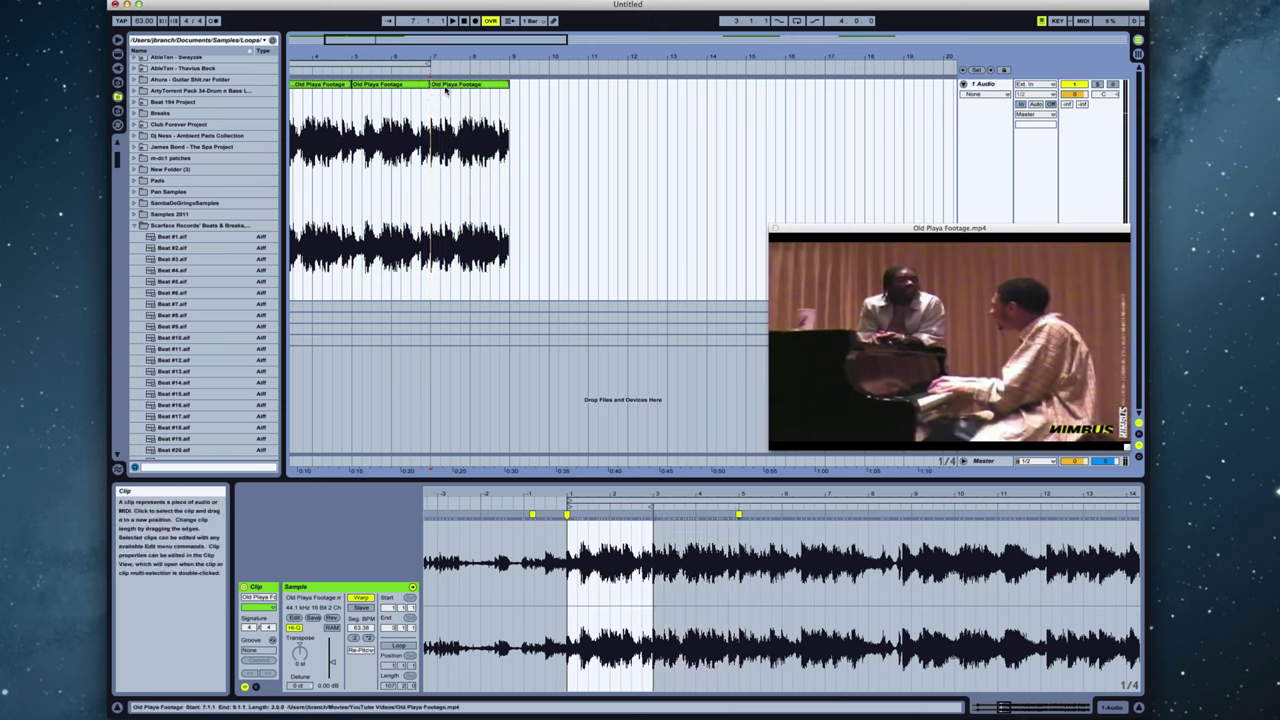
{"action": "left_click", "coordinate": [452, 86]}
{"action": "left_click_drag", "start_coordinate": [452, 86], "coordinate": [620, 86]}
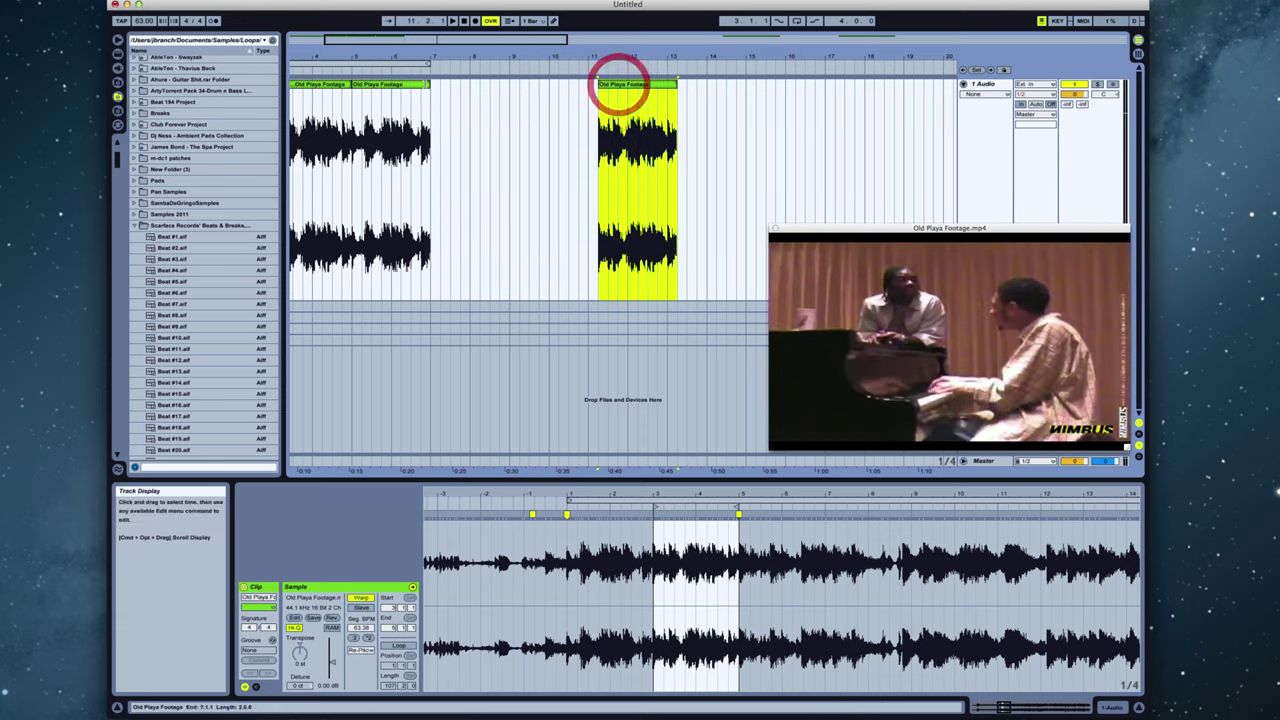
{"action": "left_click", "coordinate": [383, 86]}
{"action": "left_click_drag", "start_coordinate": [383, 86], "coordinate": [608, 86]}
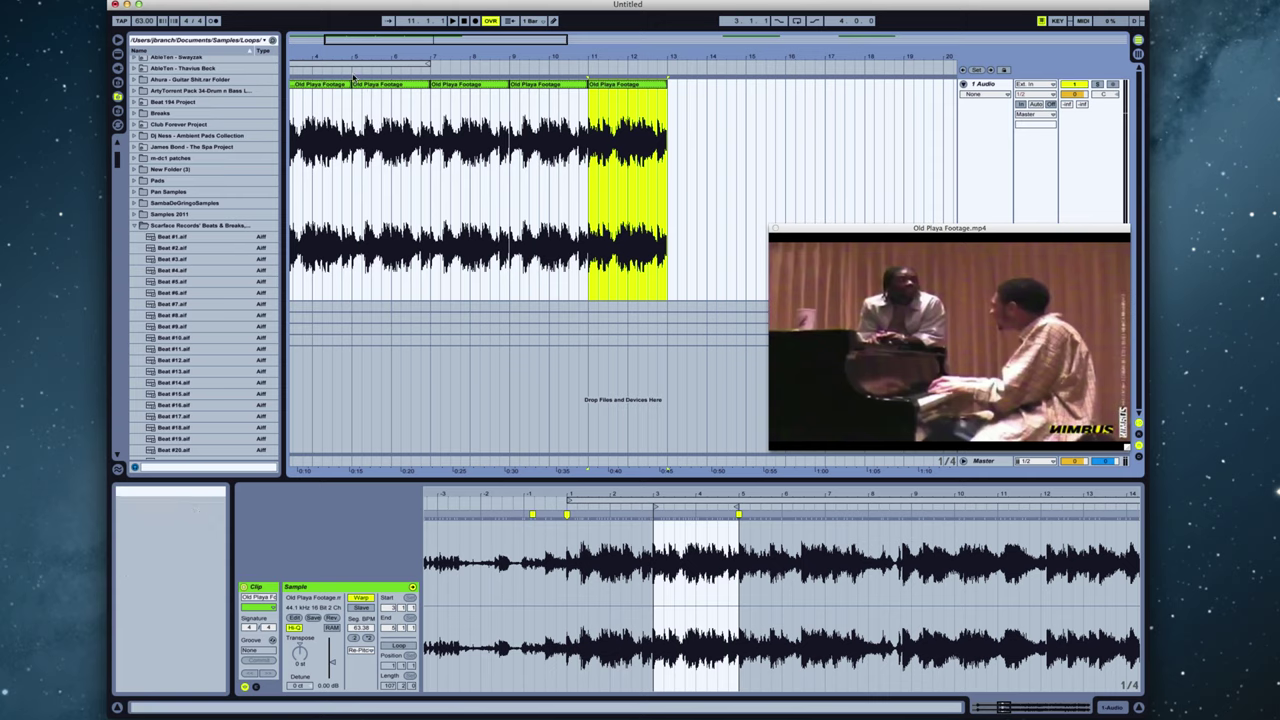
Step: Play the chopped clips, zoom out to the whole arrangement, and deselect the clip
{"action": "left_click", "coordinate": [352, 70]}
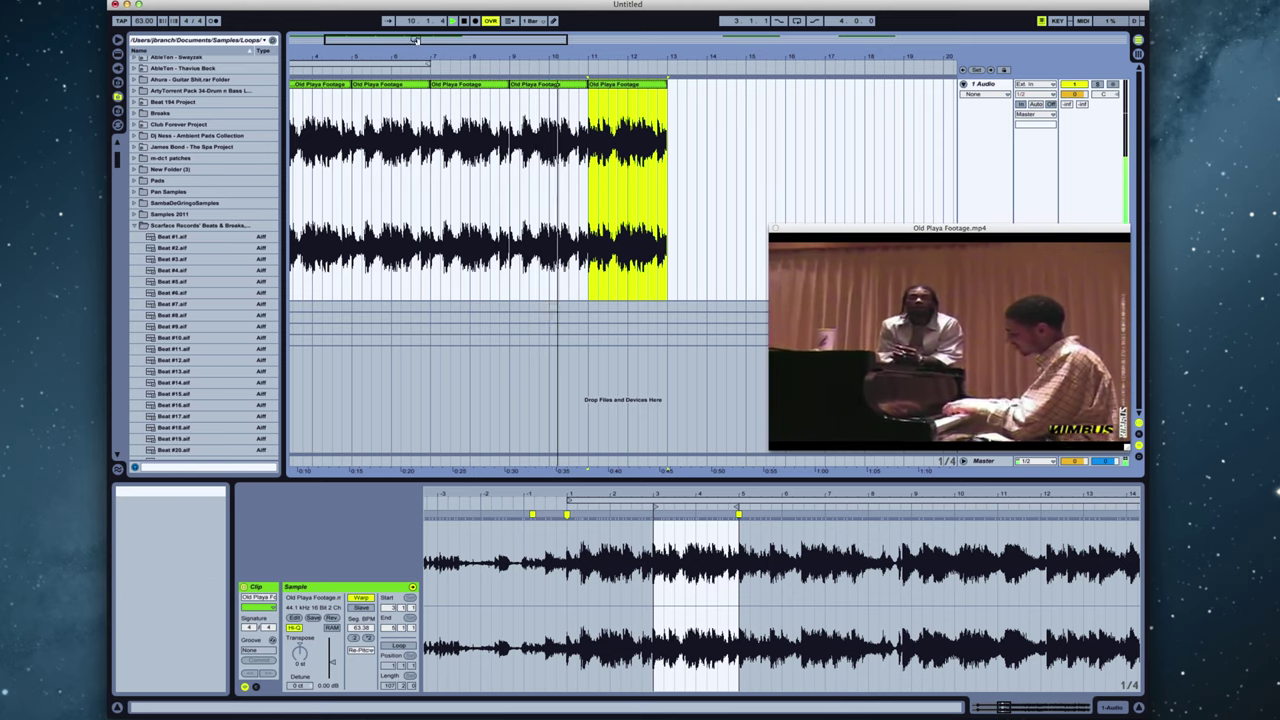
{"action": "left_click_drag", "start_coordinate": [433, 46], "coordinate": [433, 40]}
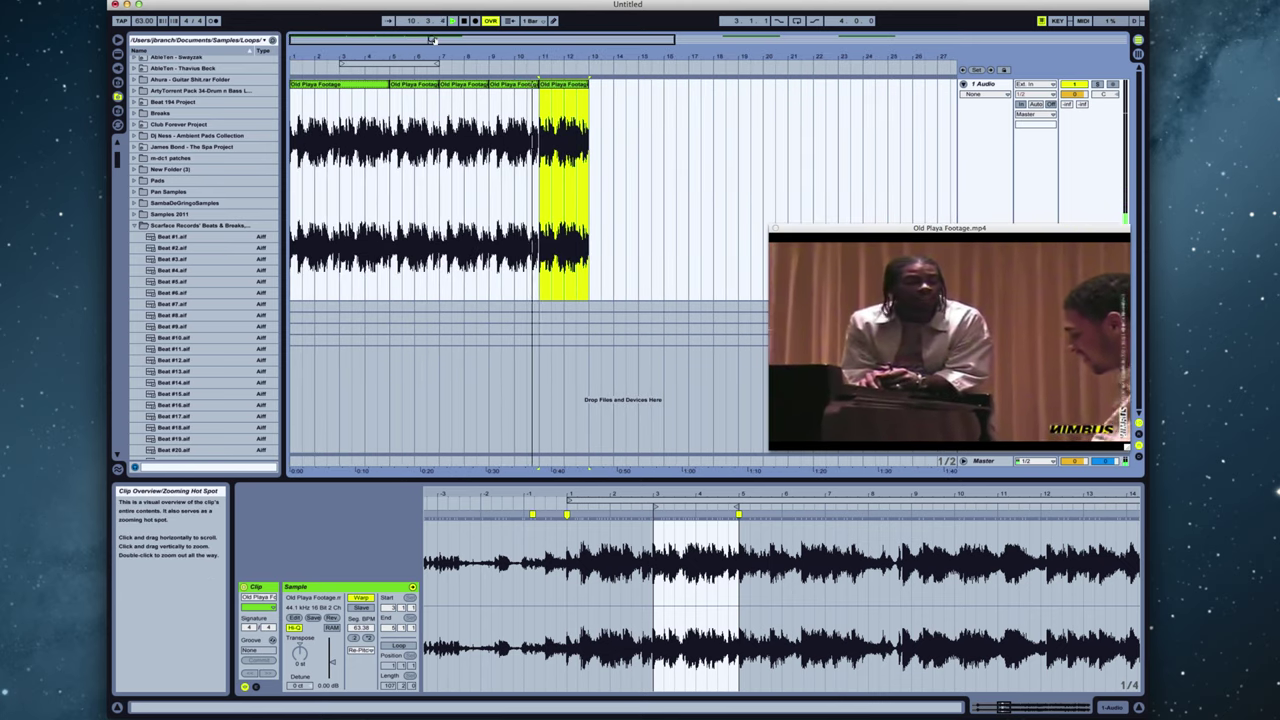
{"action": "left_click", "coordinate": [640, 129]}
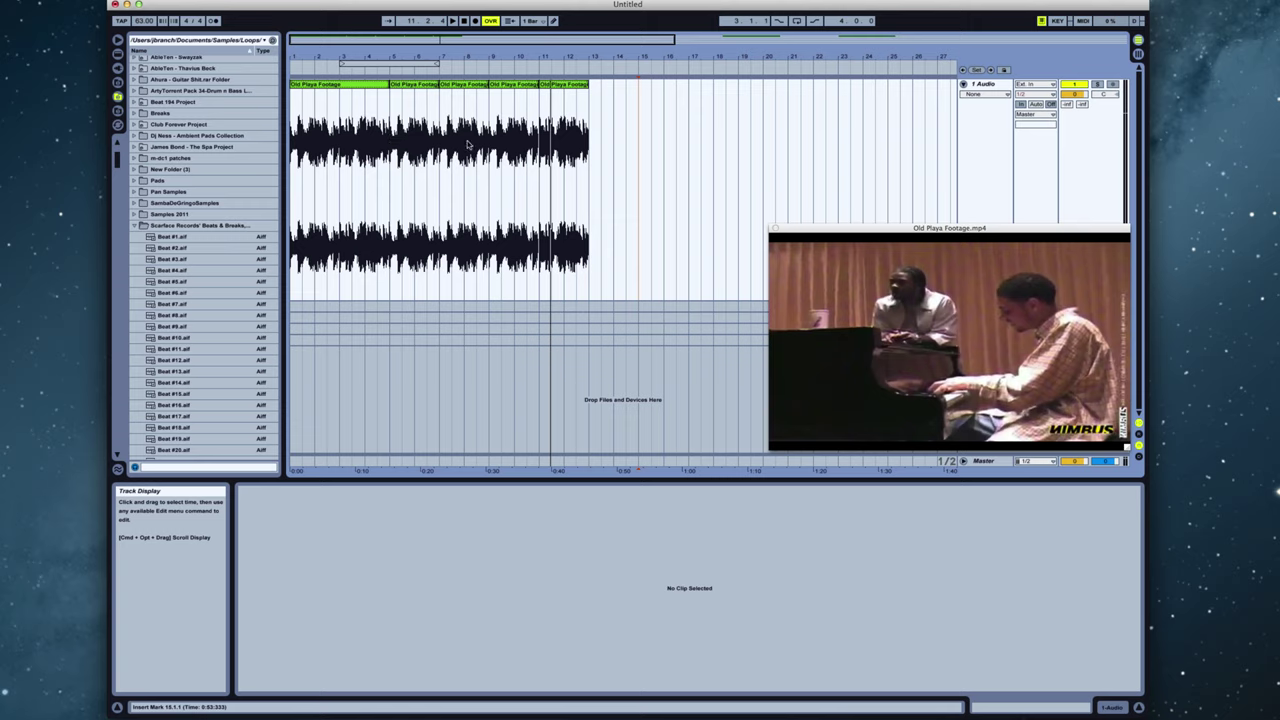
Step: Copy the lone footage clip near bar 38 to bar 25 and play from the insert point
{"action": "left_click_drag", "start_coordinate": [594, 114], "coordinate": [611, 91]}
{"action": "left_click_drag", "start_coordinate": [605, 42], "coordinate": [621, 84]}
{"action": "mouse_move", "coordinate": [738, 95]}
{"action": "left_mouse_down"}
{"action": "mouse_move", "coordinate": [553, 95]}
{"action": "mouse_move", "coordinate": [638, 84]}
{"action": "left_mouse_up"}
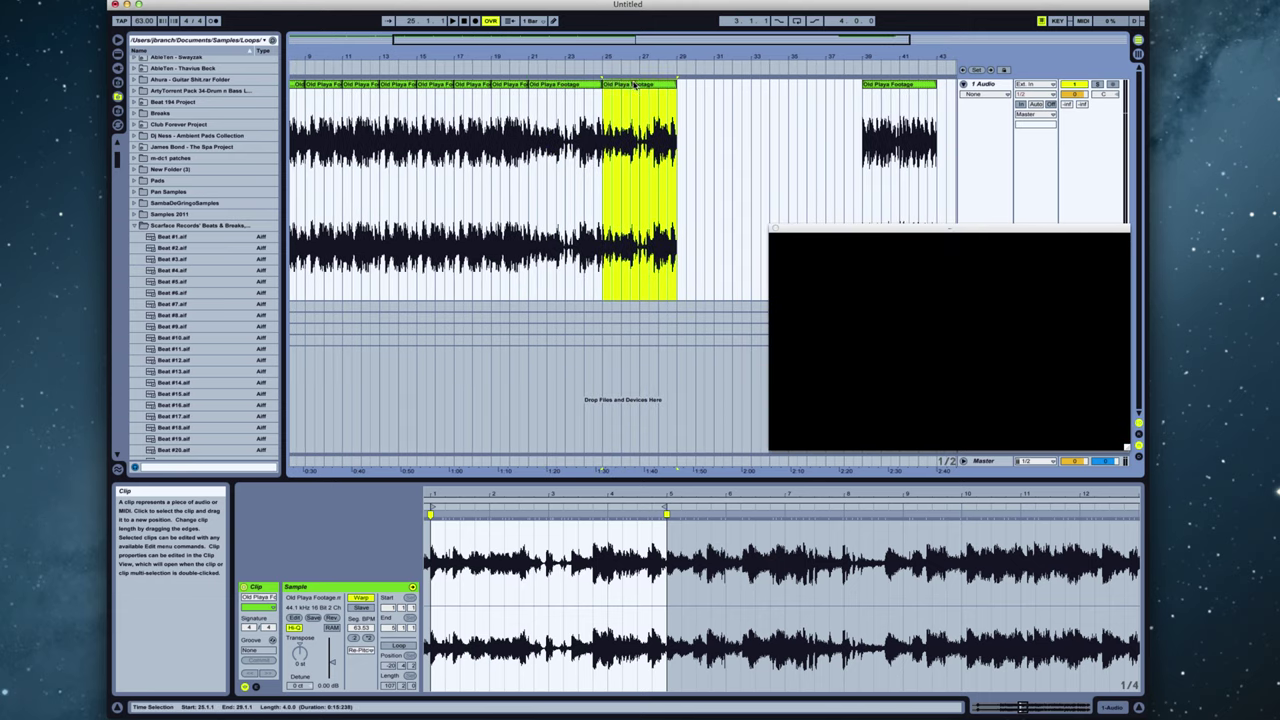
{"action": "left_click", "coordinate": [453, 113]}
{"action": "key", "text": "space"}
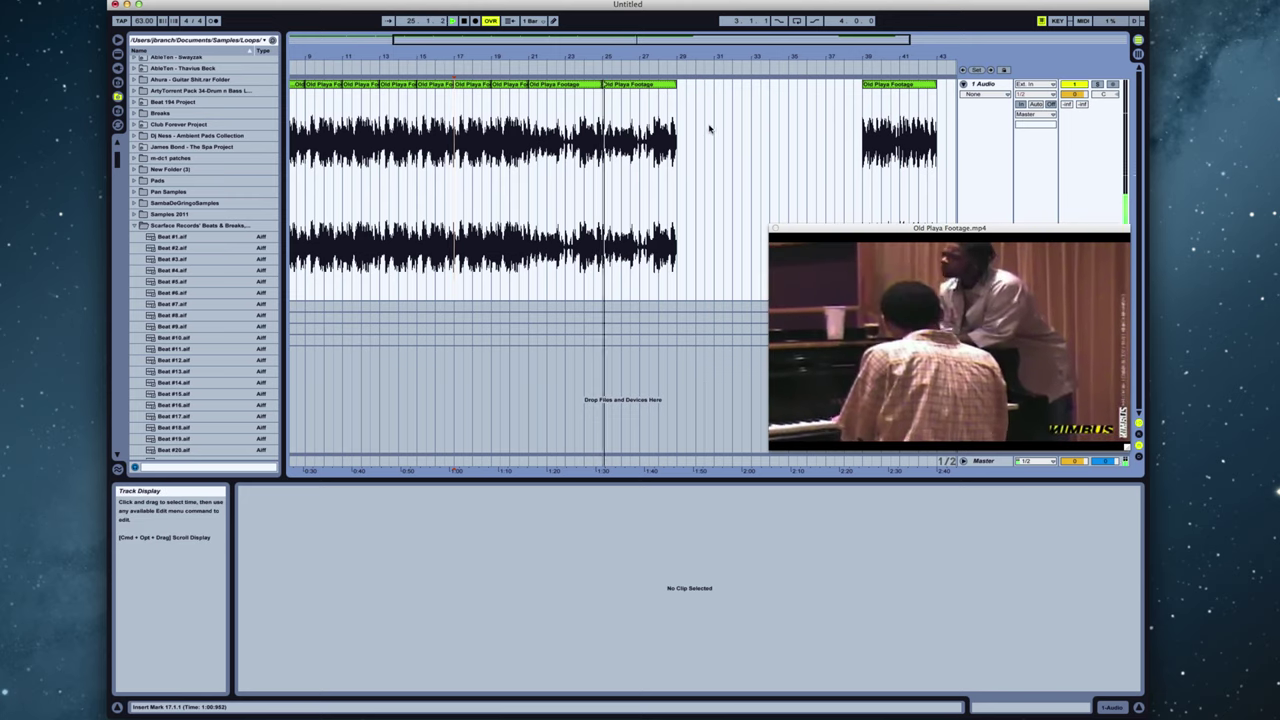
Step: Move the stray clip near bar 39 left to bar 29, then play back from around bar 11
{"action": "left_click_drag", "start_coordinate": [617, 42], "coordinate": [600, 18]}
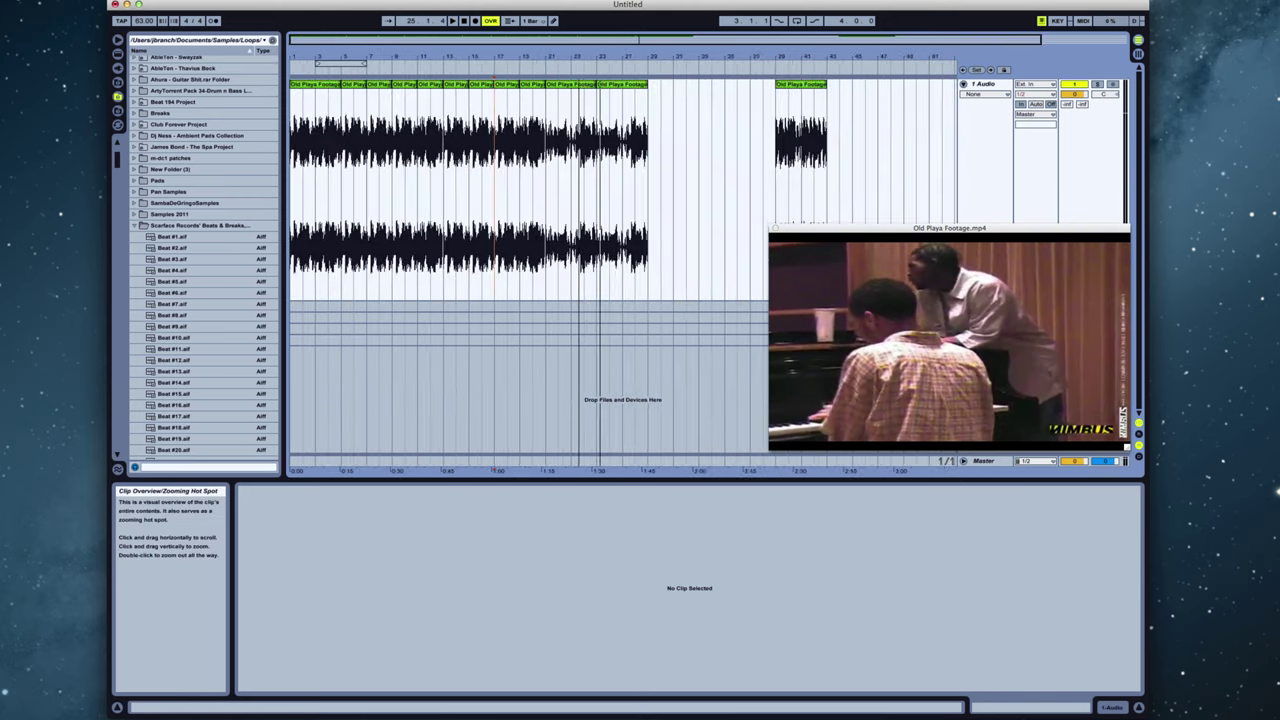
{"action": "left_click", "coordinate": [795, 88]}
{"action": "left_click_drag", "start_coordinate": [795, 88], "coordinate": [676, 88]}
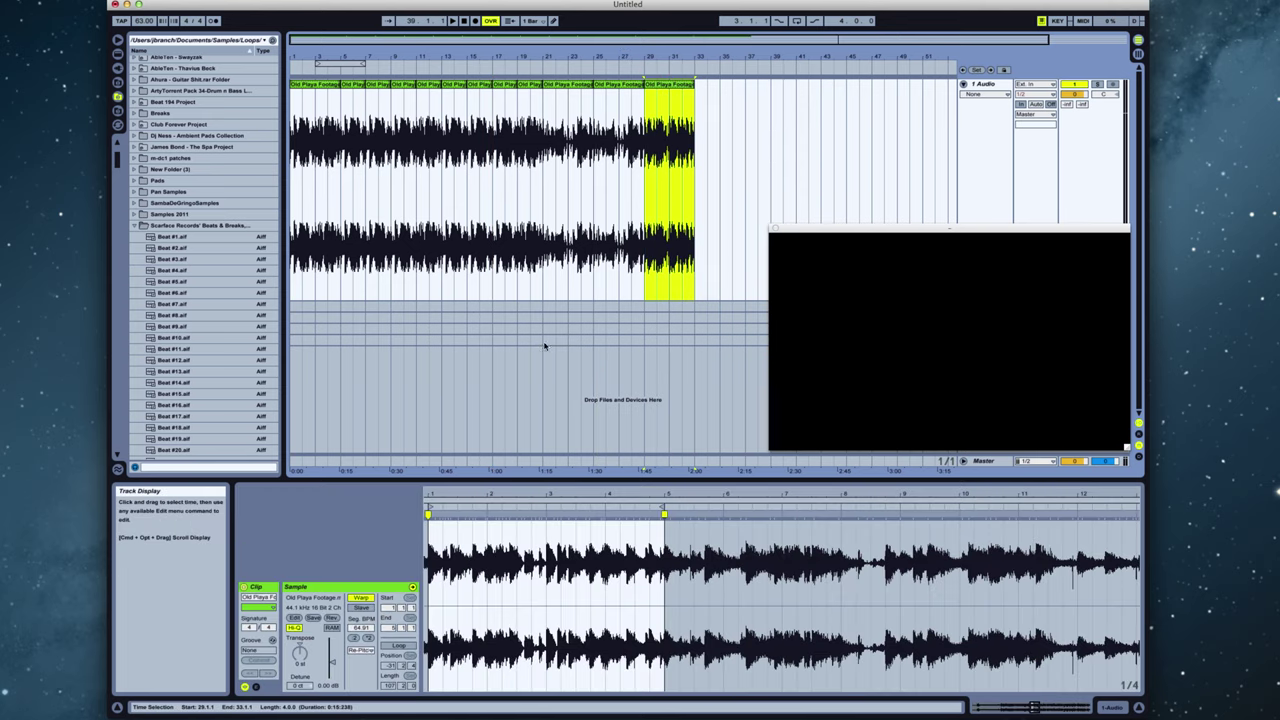
{"action": "left_click", "coordinate": [440, 67]}
Step: Select all twelve footage clips and set their warp mode to Complex
{"action": "left_click", "coordinate": [661, 95]}
{"action": "left_click", "coordinate": [313, 90], "text": "shift"}
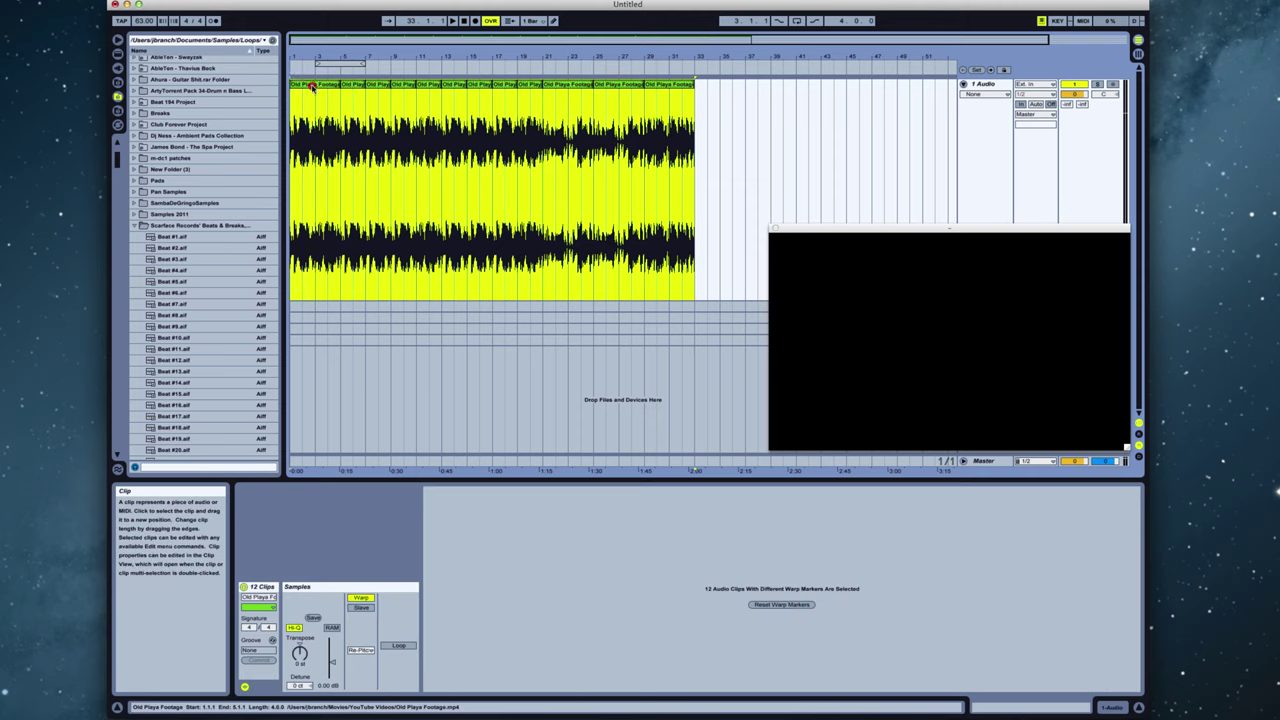
{"action": "left_click", "coordinate": [362, 650]}
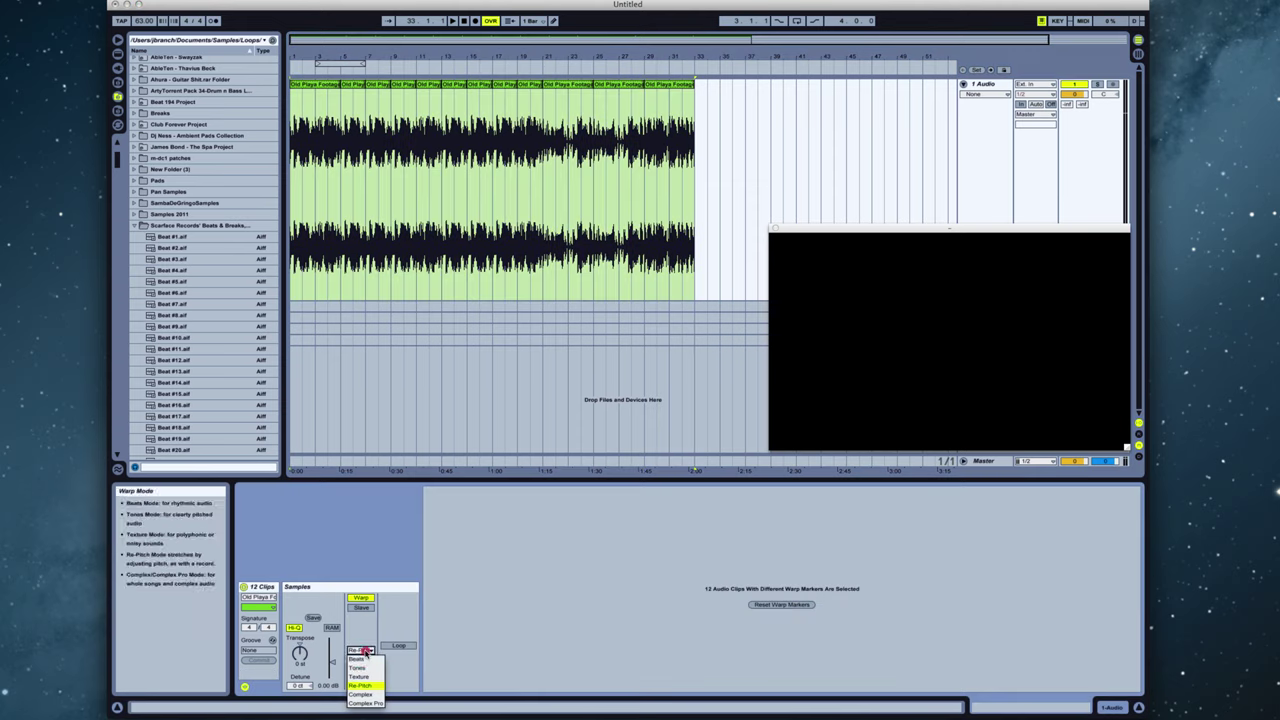
{"action": "left_click", "coordinate": [373, 693]}
Step: Raise the clips' transposition from -3 to -2 semitones and audition playback from bar 28
{"action": "key", "text": "space"}
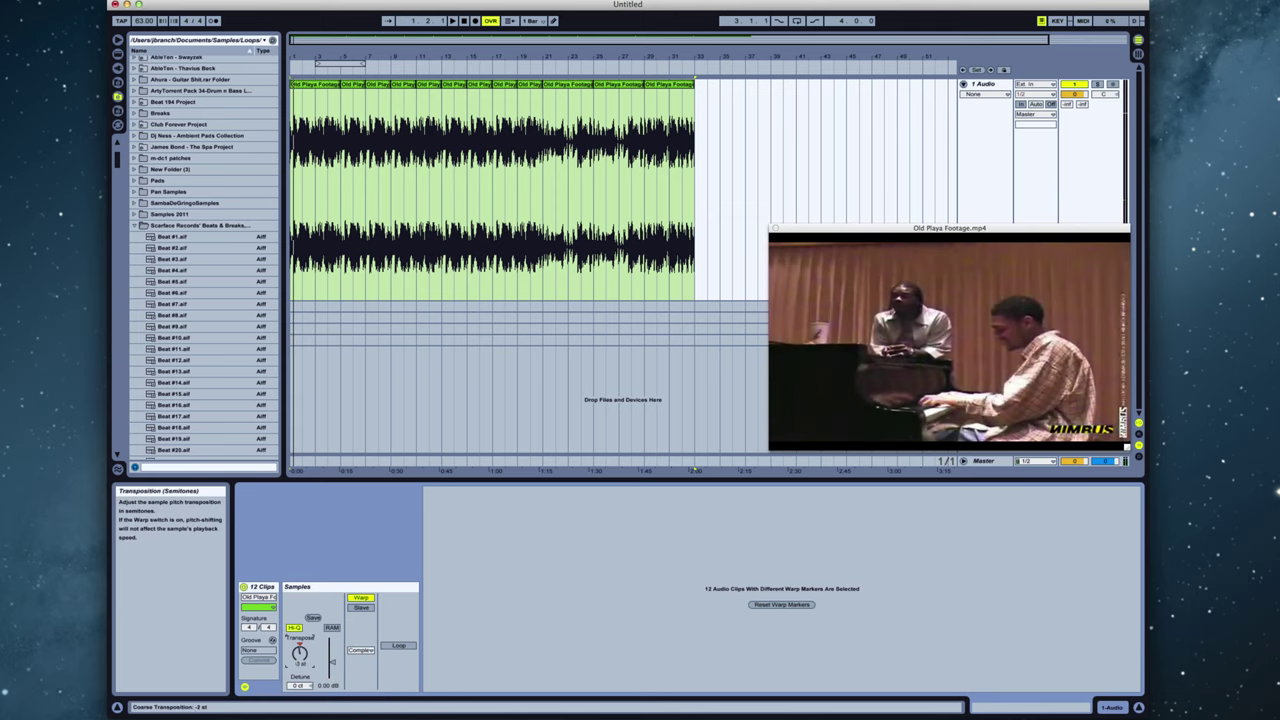
{"action": "left_click_drag", "start_coordinate": [299, 654], "coordinate": [299, 650]}
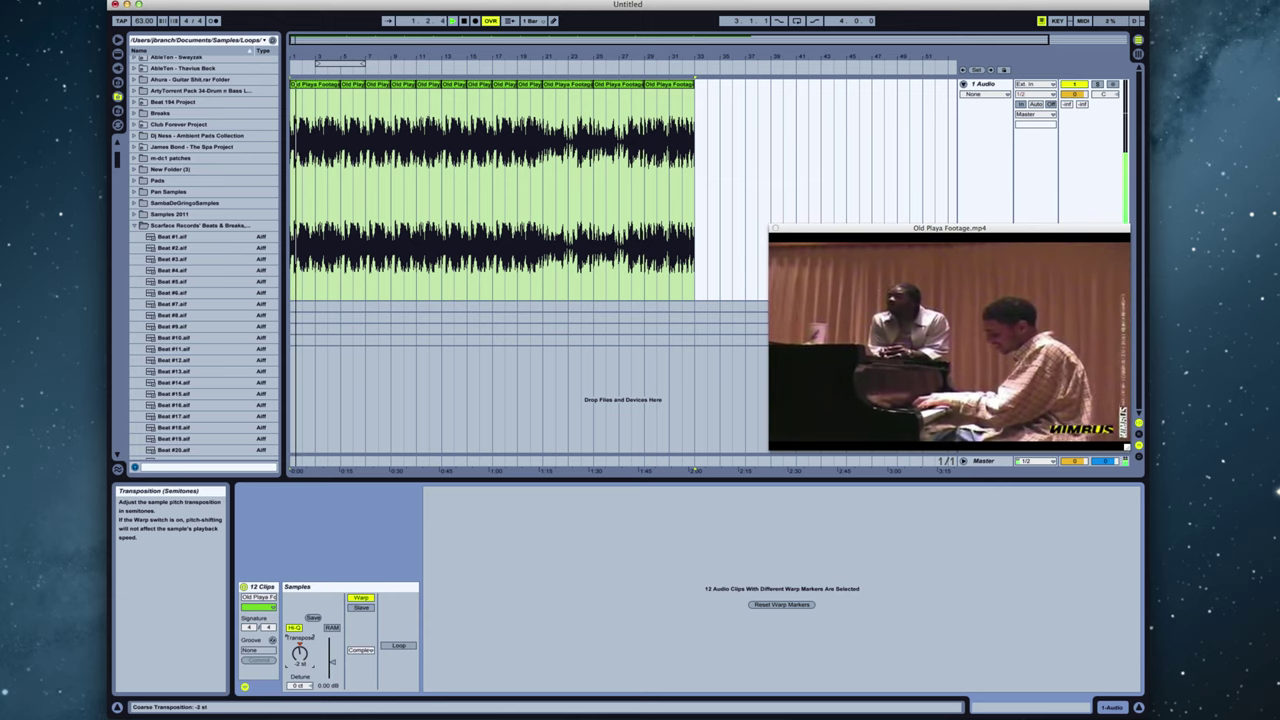
{"action": "key", "text": "space"}
{"action": "left_click", "coordinate": [630, 130]}
{"action": "key", "text": "space"}
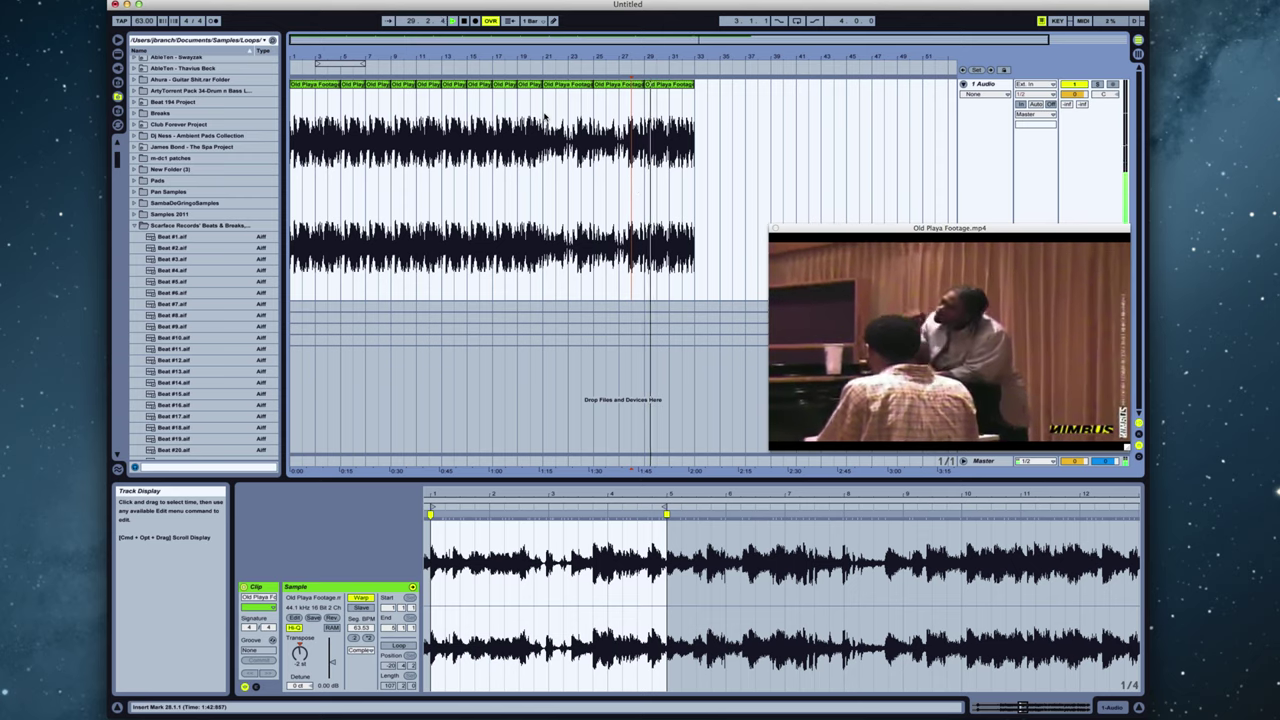
Step: Stop playback, move the video preview down, and shrink track 1
{"action": "left_click", "coordinate": [463, 367]}
{"action": "key", "text": "space"}
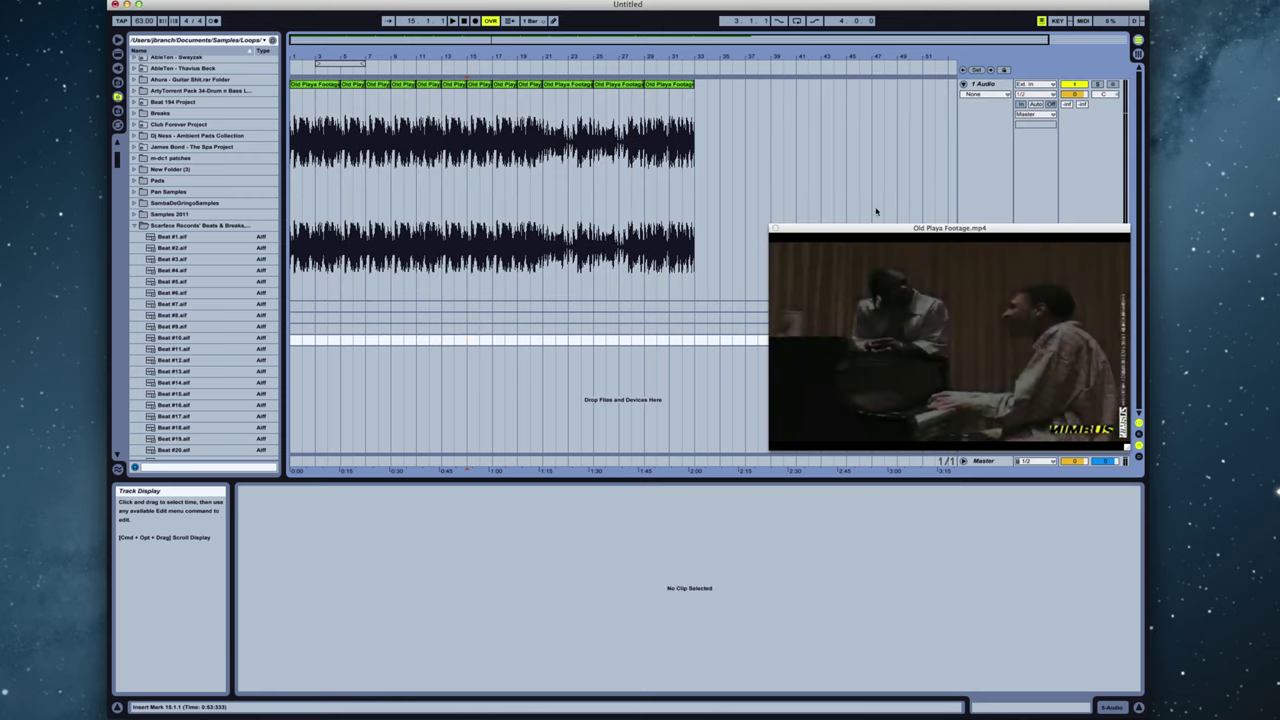
{"action": "left_click_drag", "start_coordinate": [937, 228], "coordinate": [940, 450]}
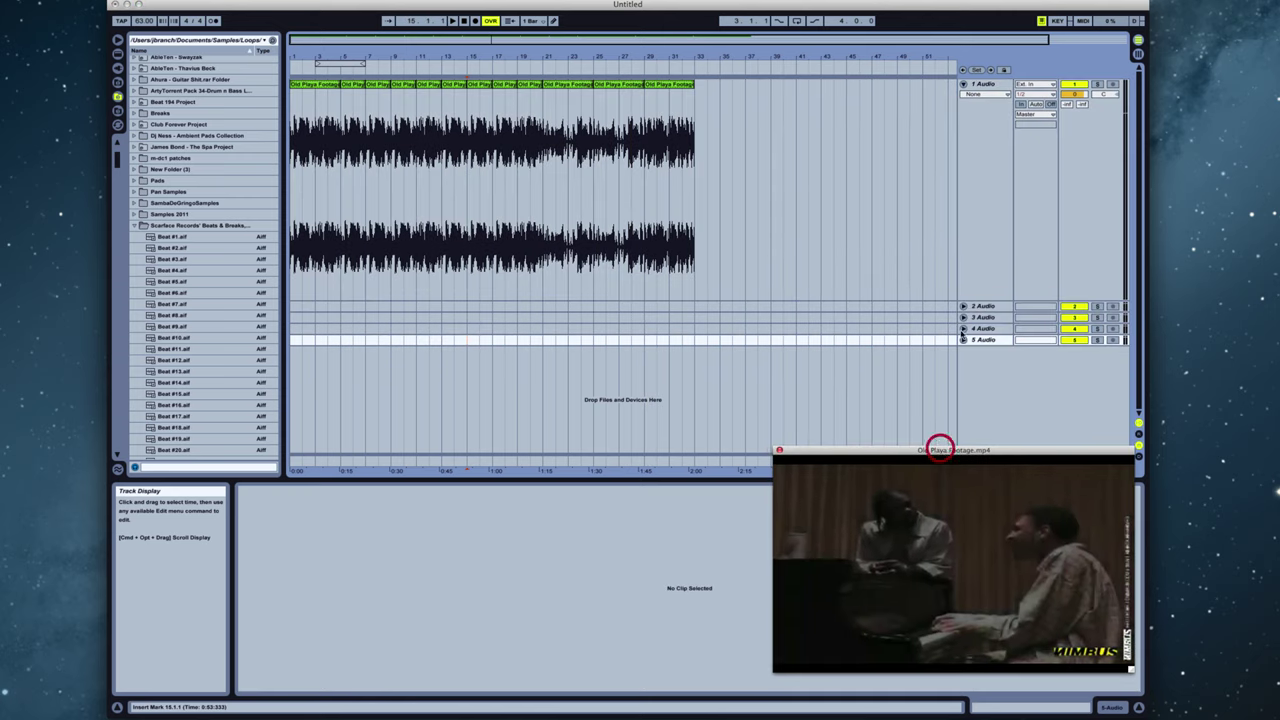
{"action": "left_click_drag", "start_coordinate": [1021, 297], "coordinate": [1005, 150]}
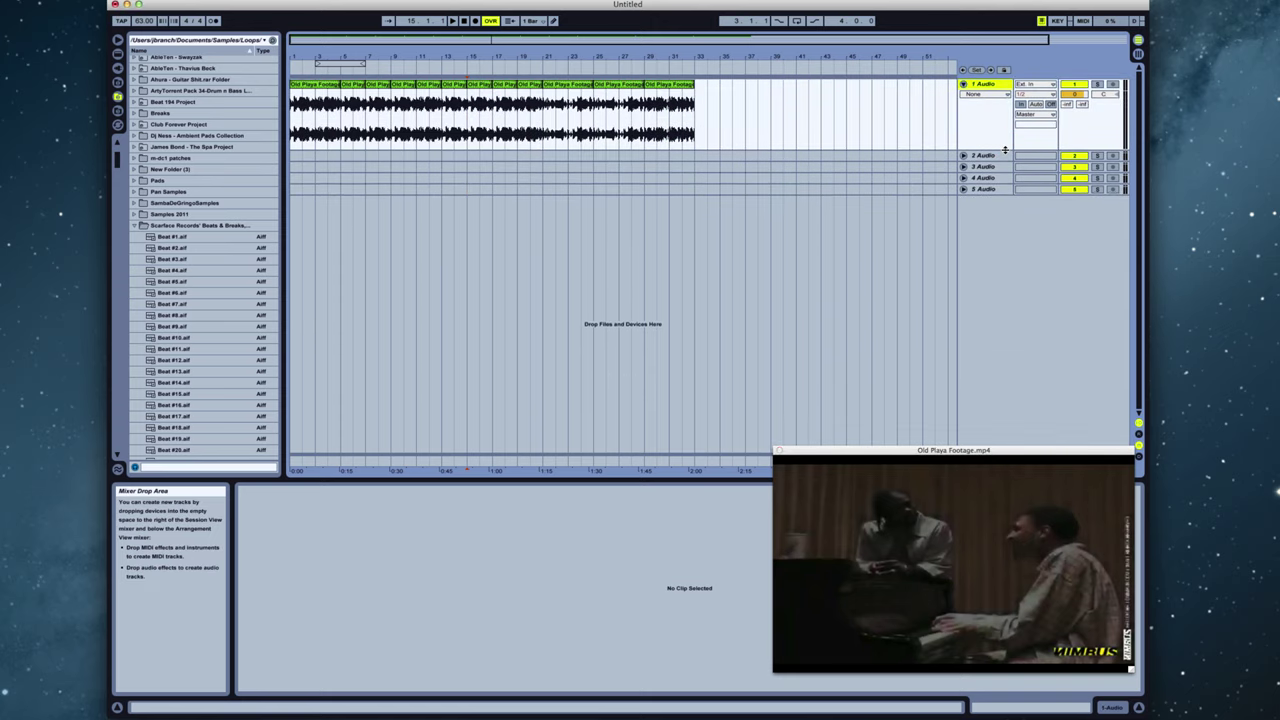
Step: Unfold and enlarge 2 Audio, then drag the intro clip onto it at bar 1
{"action": "left_click", "coordinate": [963, 155]}
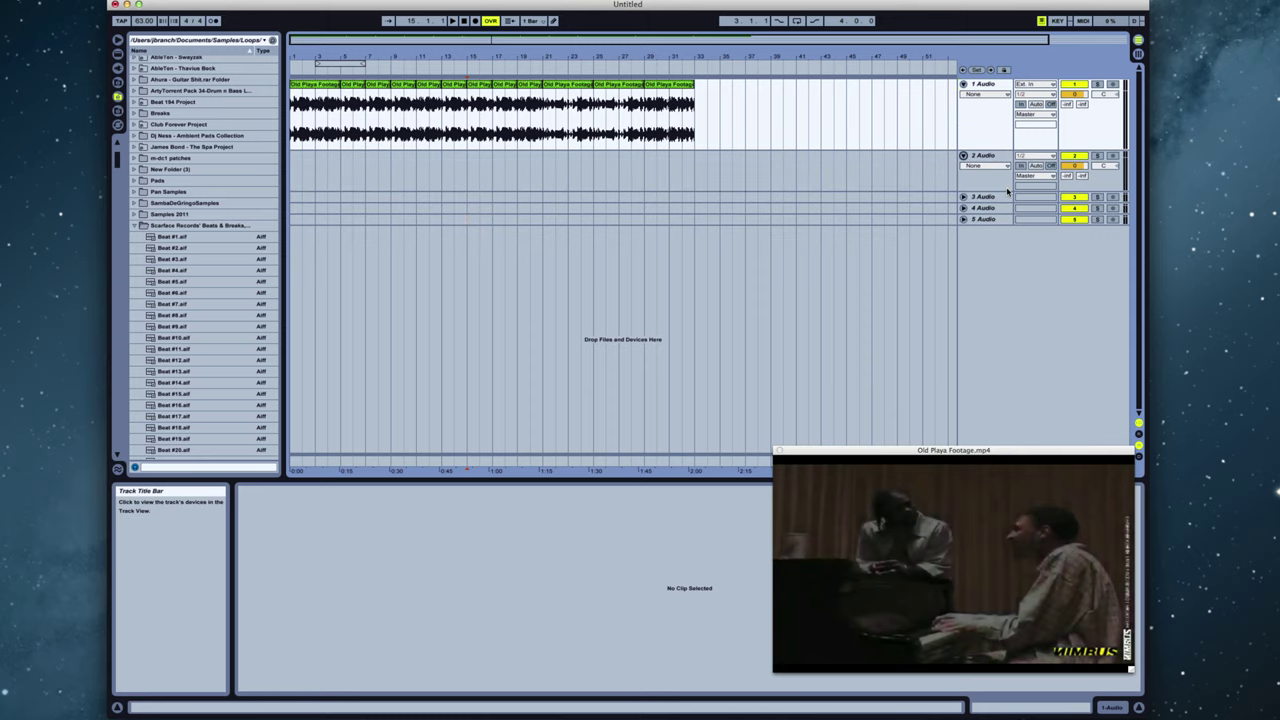
{"action": "left_click_drag", "start_coordinate": [1008, 190], "coordinate": [1009, 271]}
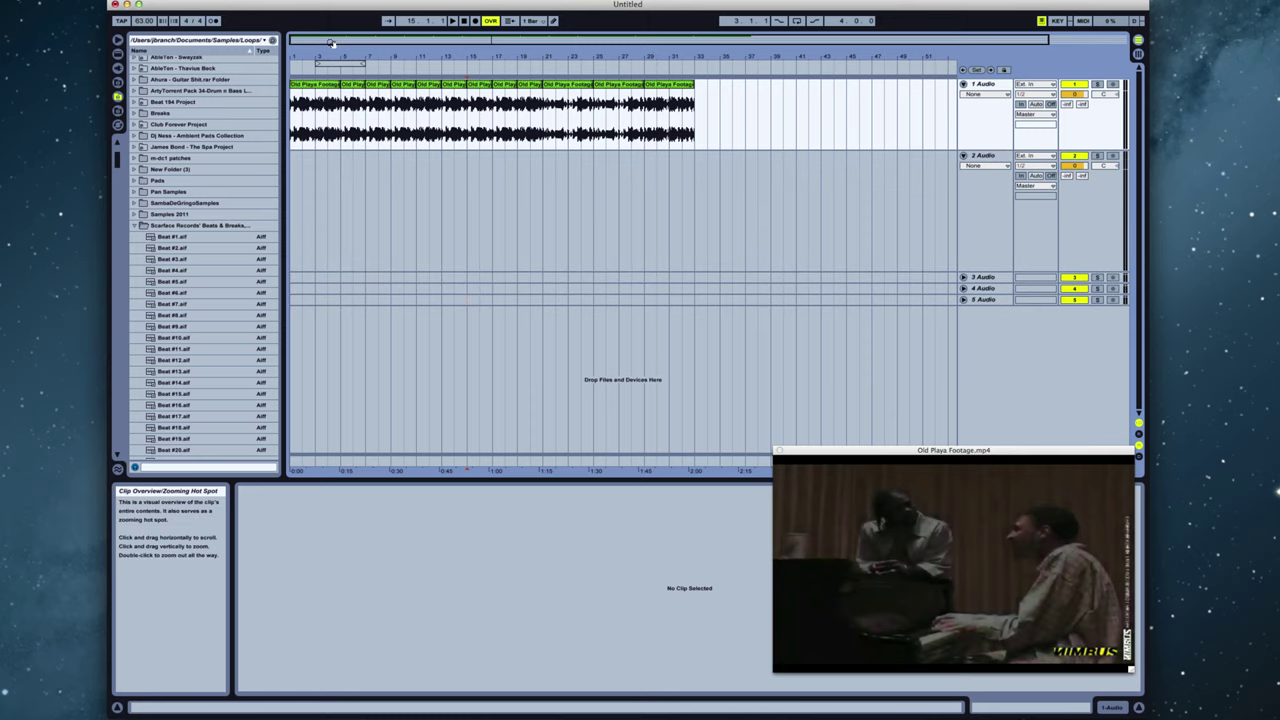
{"action": "left_click_drag", "start_coordinate": [318, 95], "coordinate": [316, 157]}
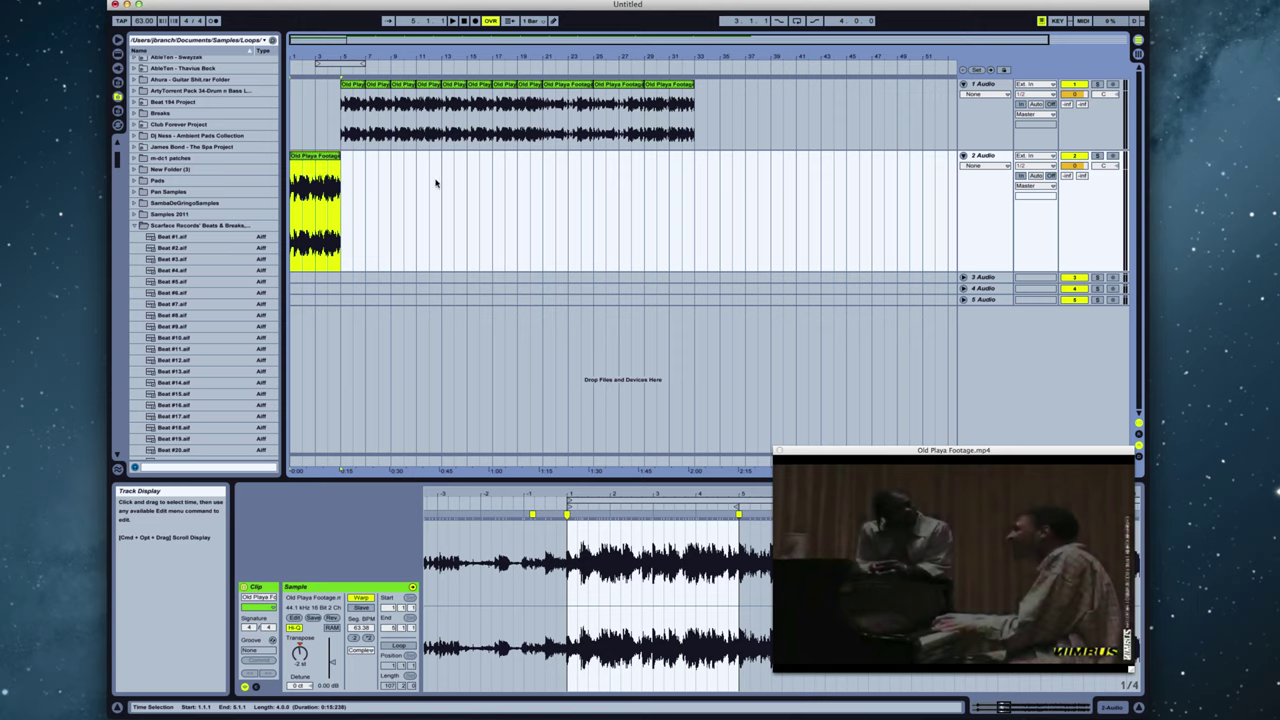
Step: Drop the AULowpass Audio Unit from the Plug-Ins browser onto track 2 and move its window into view
{"action": "left_click", "coordinate": [371, 179]}
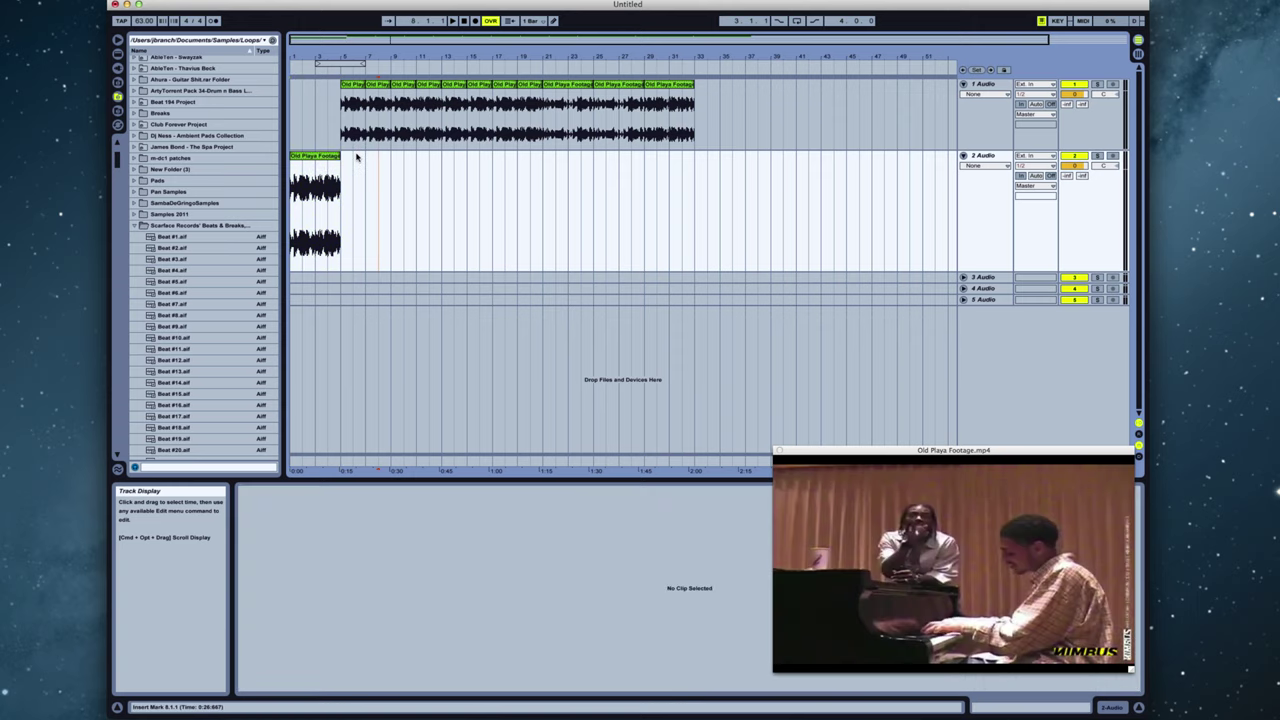
{"action": "left_click", "coordinate": [117, 55]}
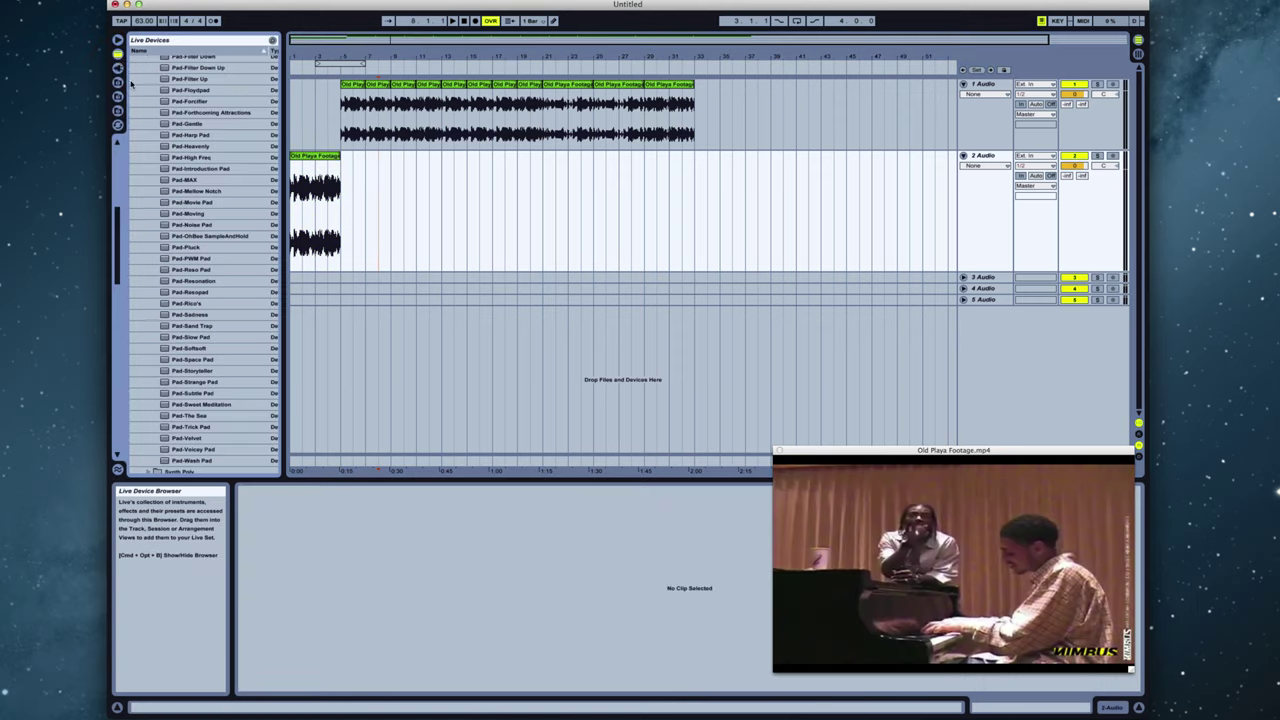
{"action": "scroll", "coordinate": [147, 106], "scroll_direction": "up", "scroll_amount": 5}
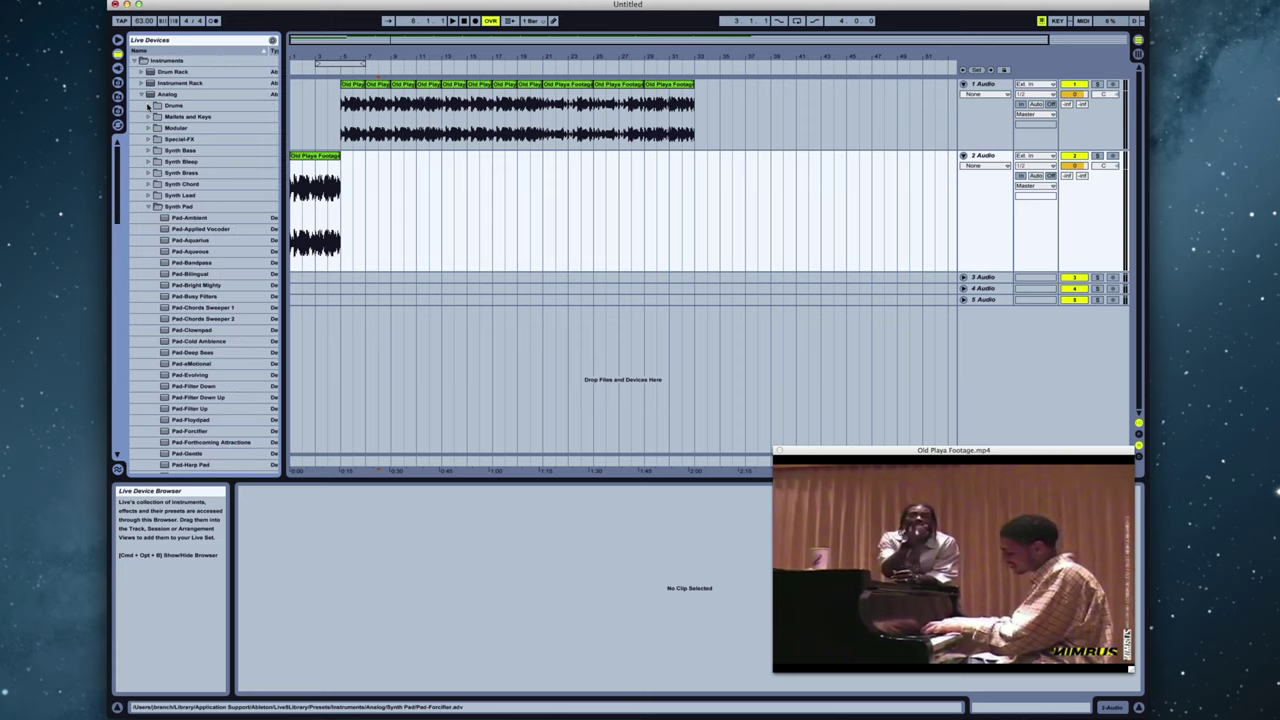
{"action": "left_click", "coordinate": [151, 210]}
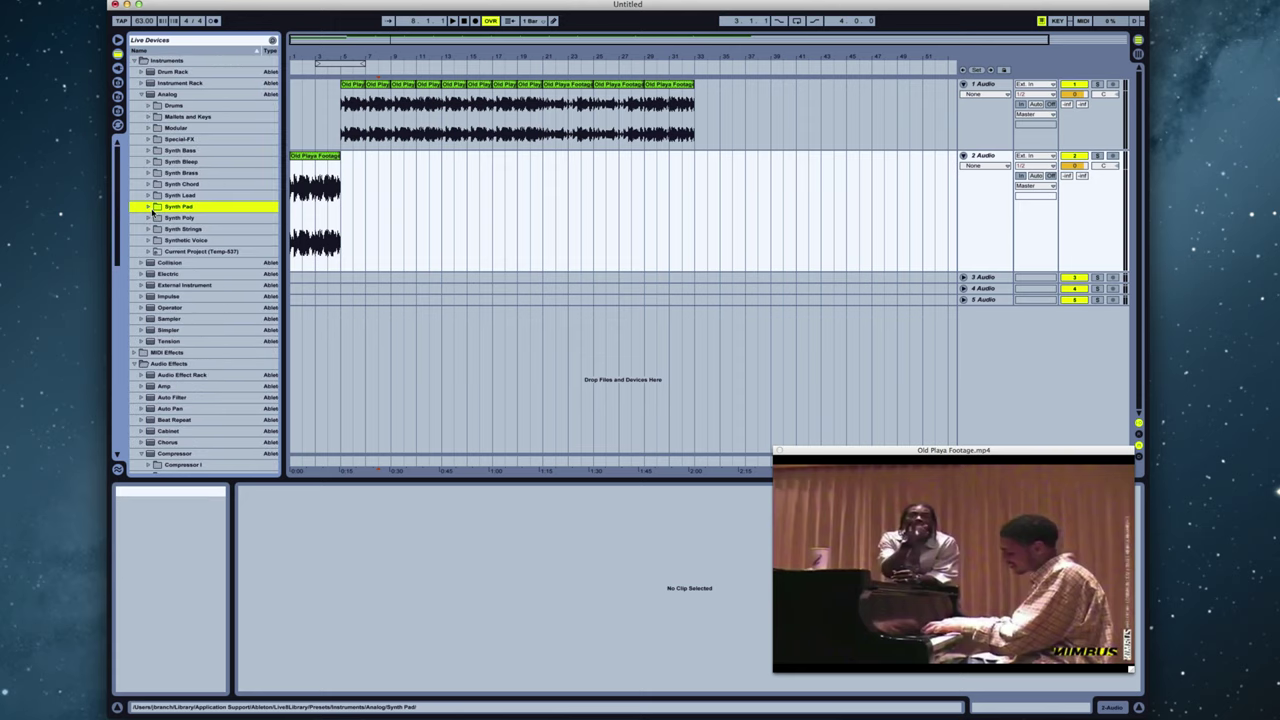
{"action": "left_click", "coordinate": [118, 69]}
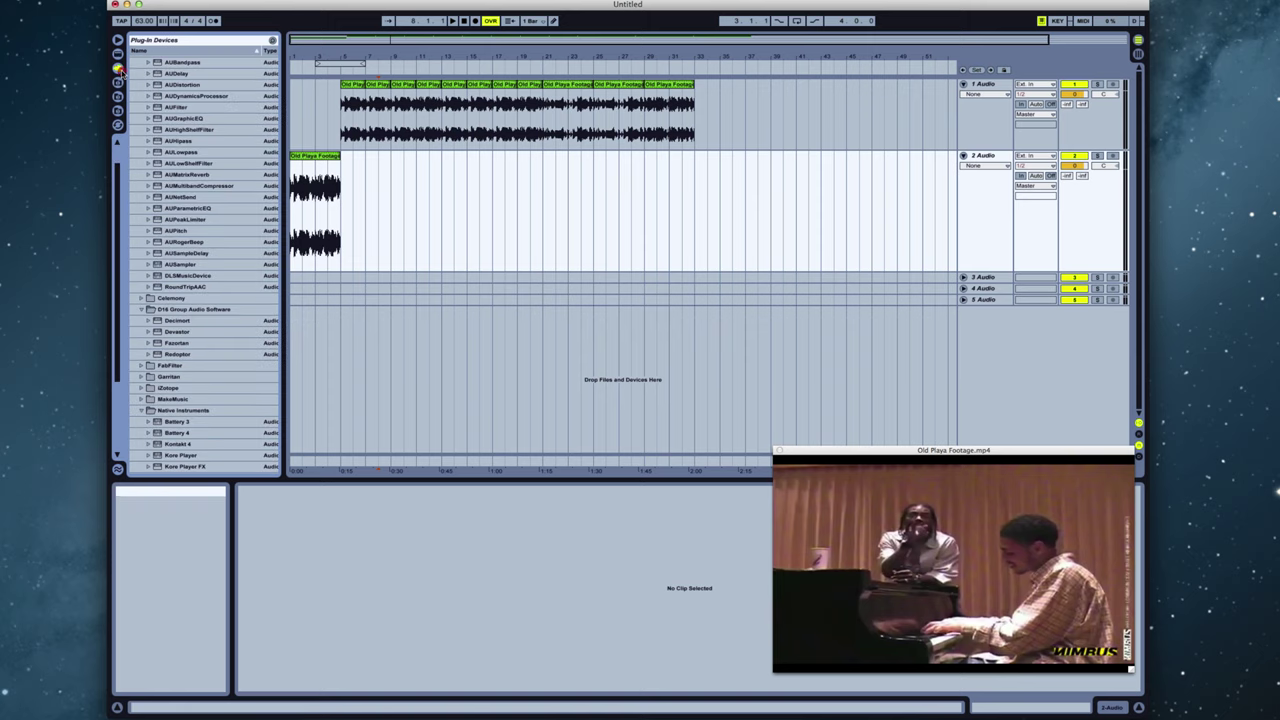
{"action": "scroll", "coordinate": [215, 214], "scroll_direction": "up", "scroll_amount": 2}
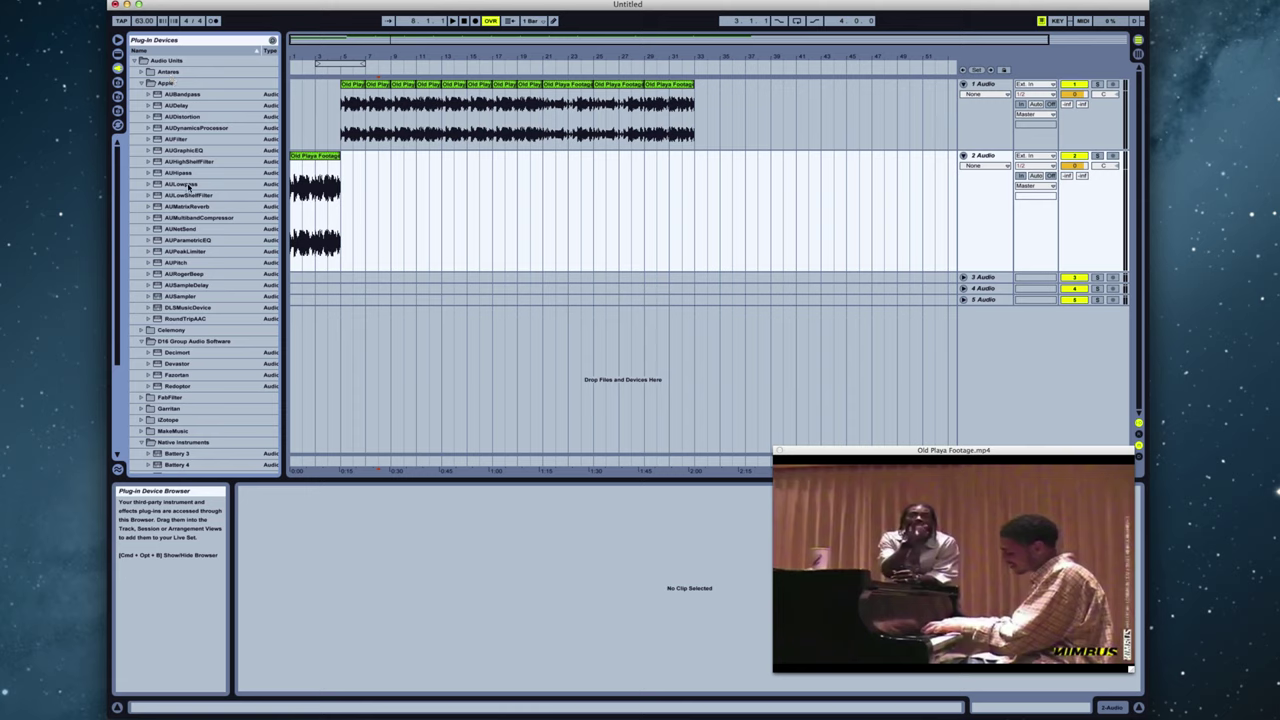
{"action": "left_click_drag", "start_coordinate": [186, 186], "coordinate": [369, 186]}
{"action": "left_click_drag", "start_coordinate": [110, 0], "coordinate": [655, 316]}
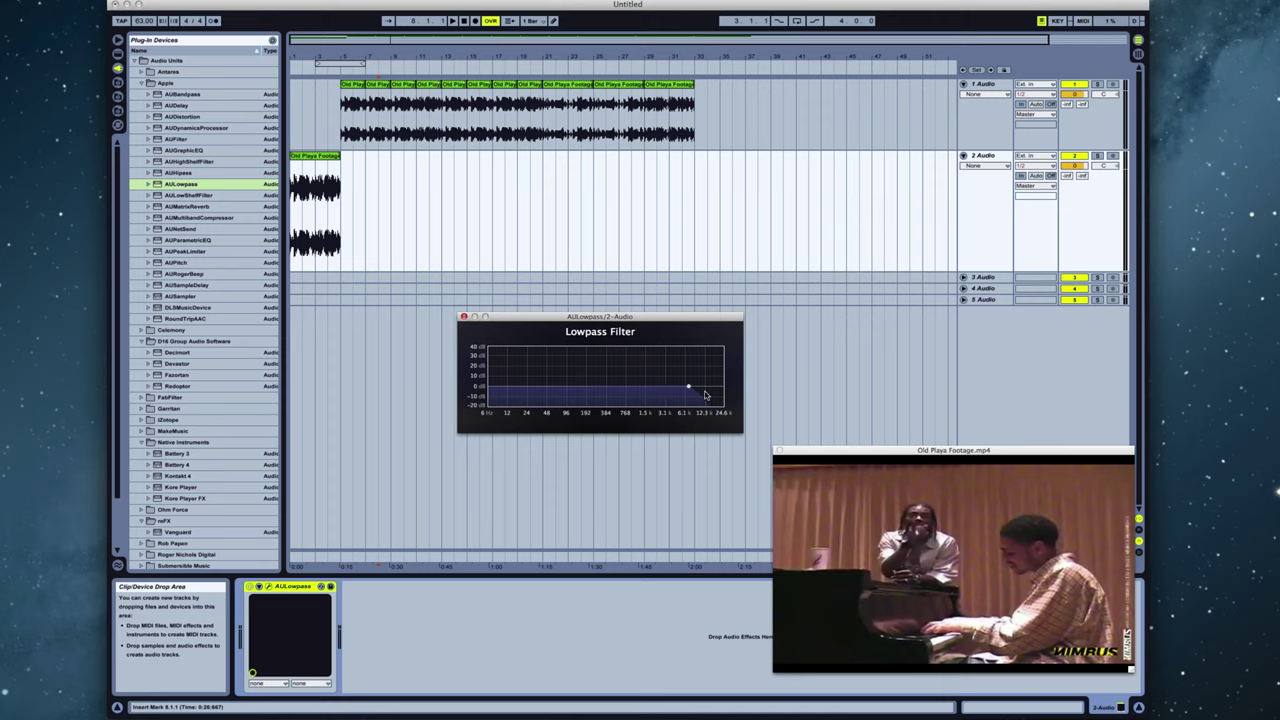
Step: Drag the Lowpass cutoff down to about 50 Hz, then raise it to about 134 Hz while listening
{"action": "left_click_drag", "start_coordinate": [688, 389], "coordinate": [568, 392]}
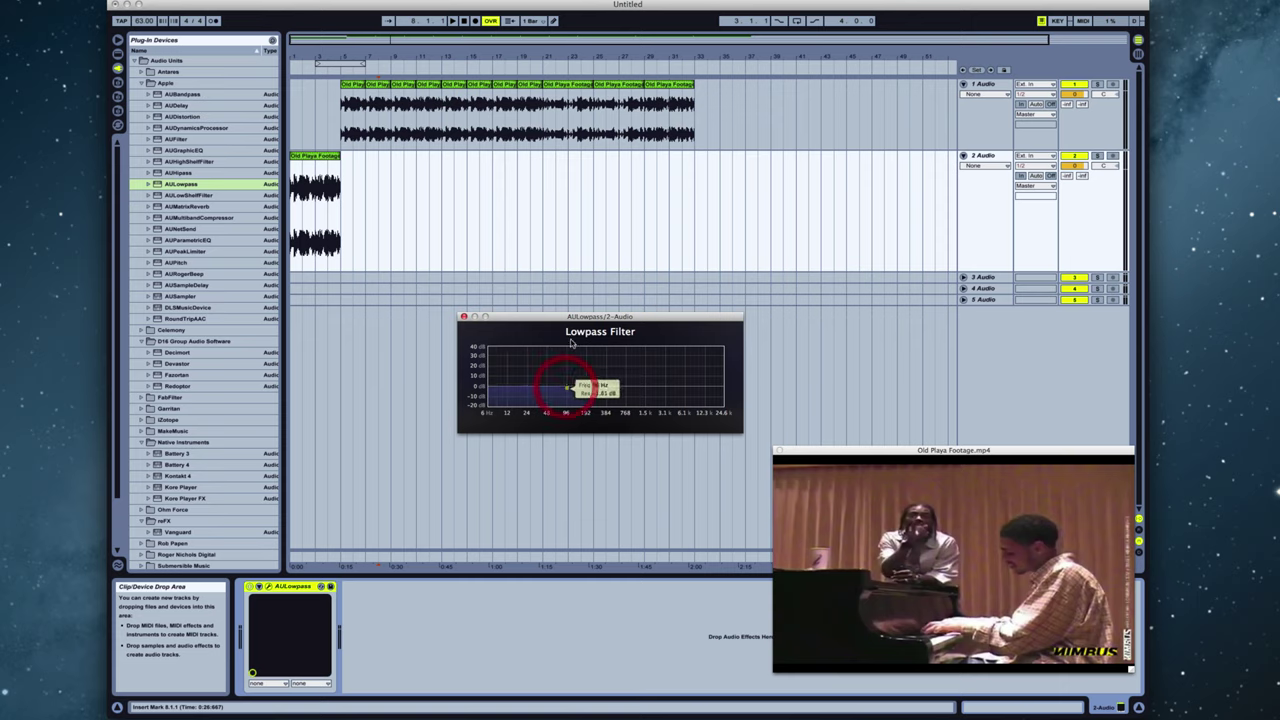
{"action": "left_click", "coordinate": [464, 22]}
{"action": "key", "text": "space"}
{"action": "left_click_drag", "start_coordinate": [568, 389], "coordinate": [613, 391]}
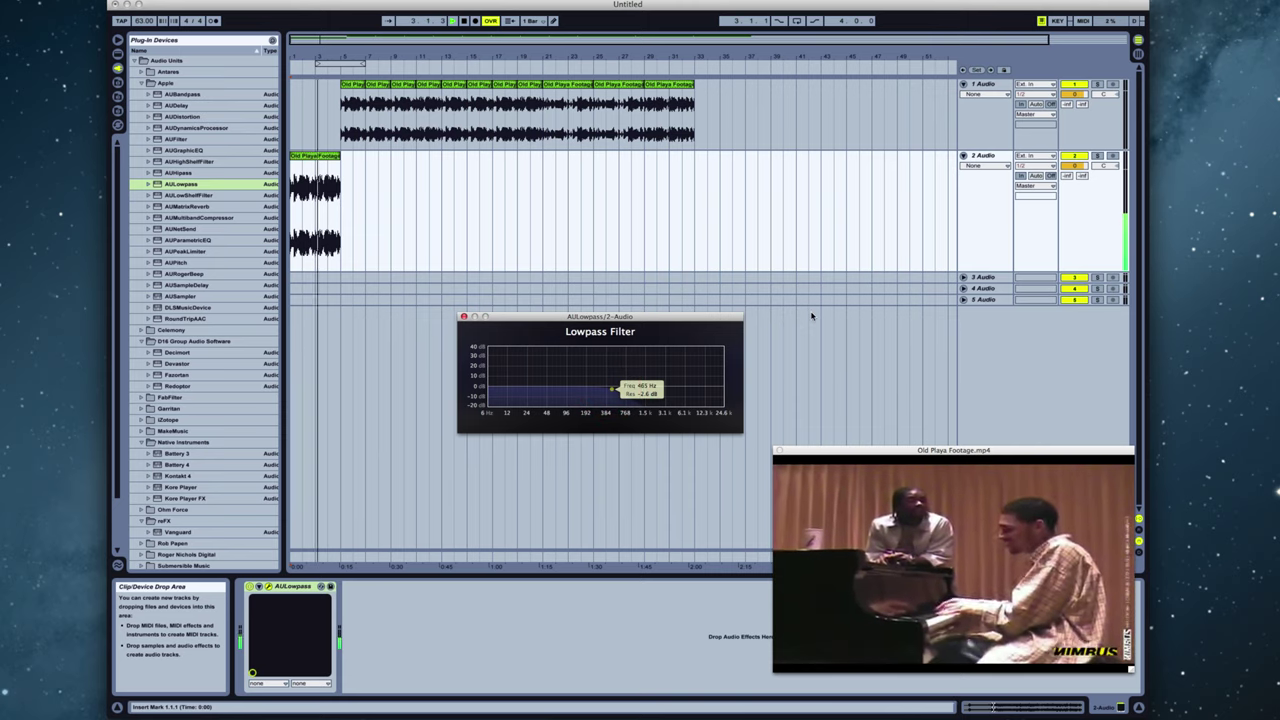